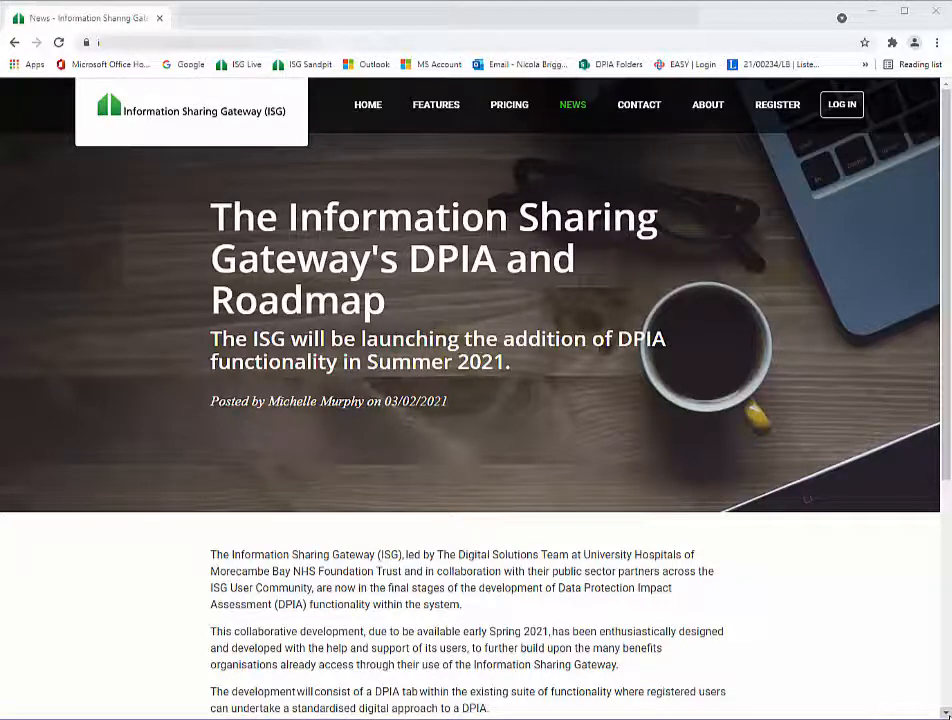
# - Scroll down through the DPIA launch and roadmap news article using the scrollbar arrow
pyautogui.click(947, 714)
pyautogui.click(947, 714)
pyautogui.click(947, 714)
pyautogui.click(947, 714)
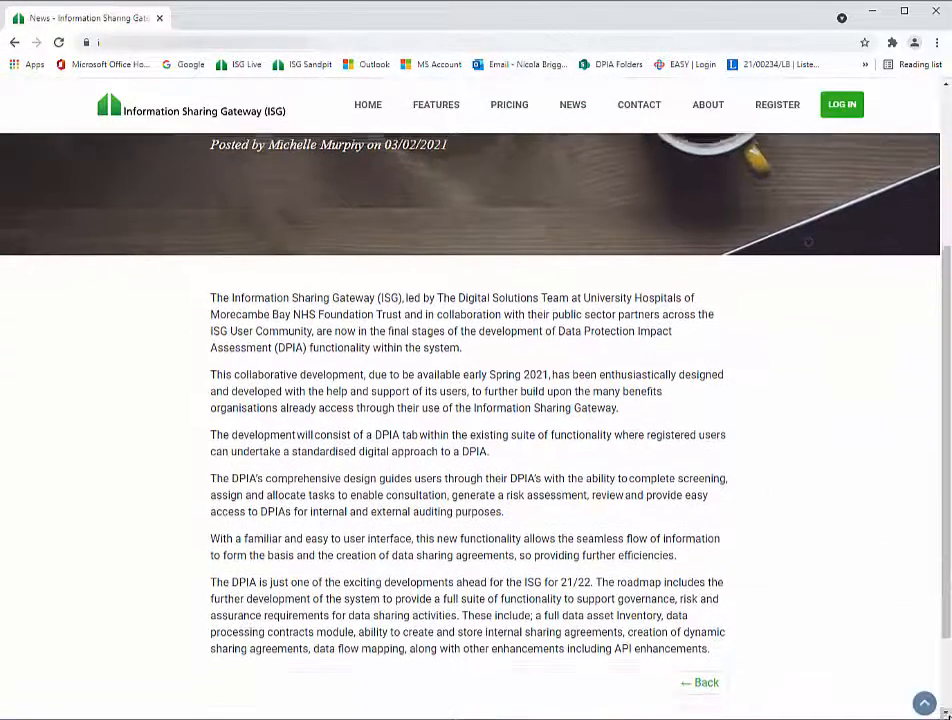
pyautogui.click(947, 714)
pyautogui.click(947, 714)
pyautogui.click(947, 714)
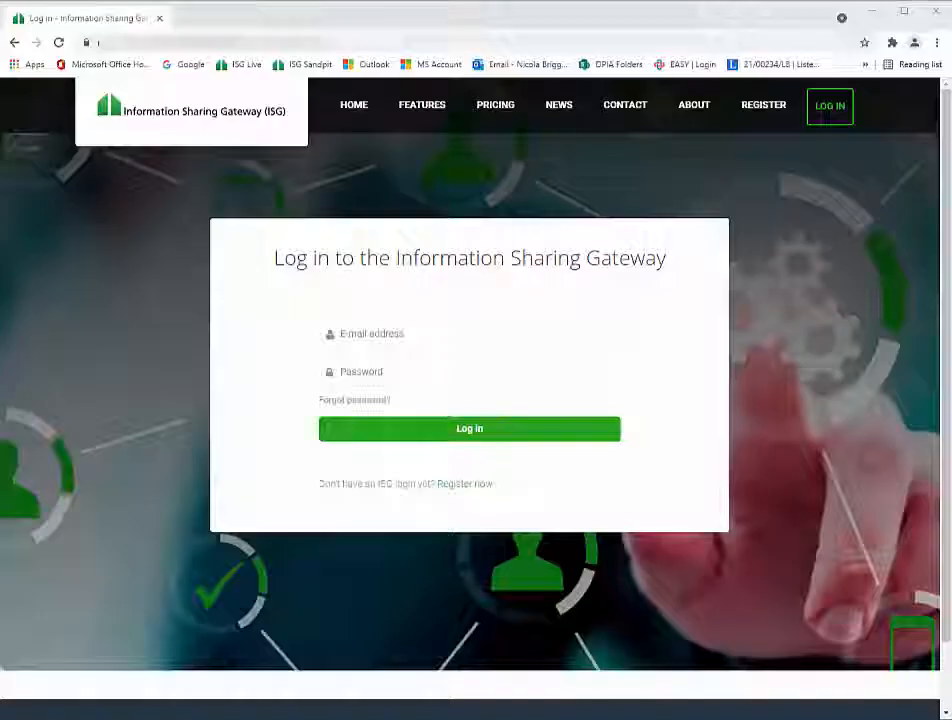
# - Log in to ISG with the user's e-mail address and account password
pyautogui.click(578, 333)
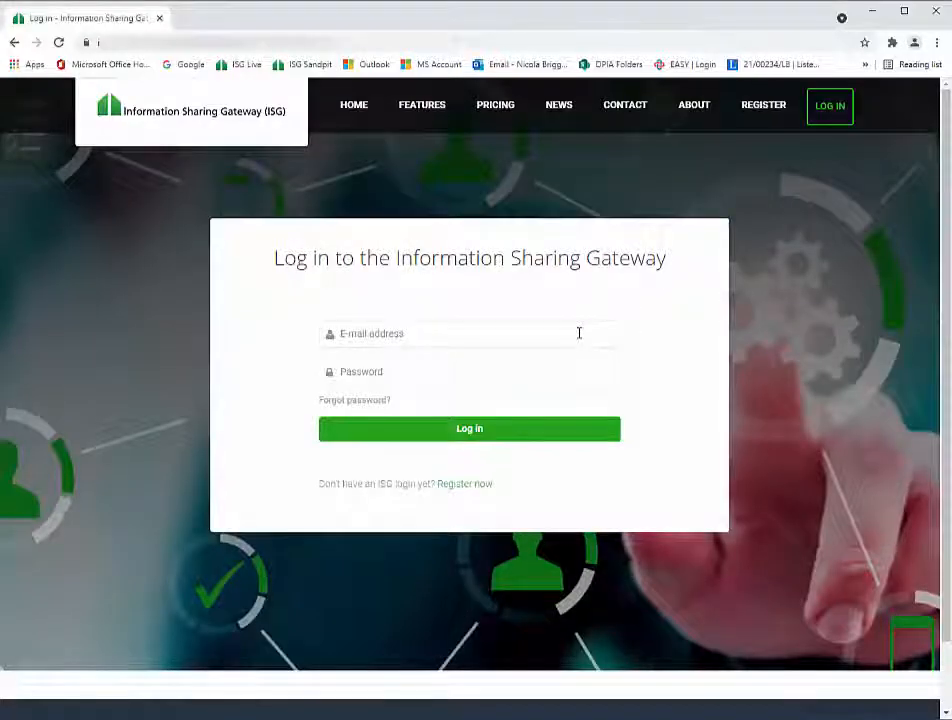
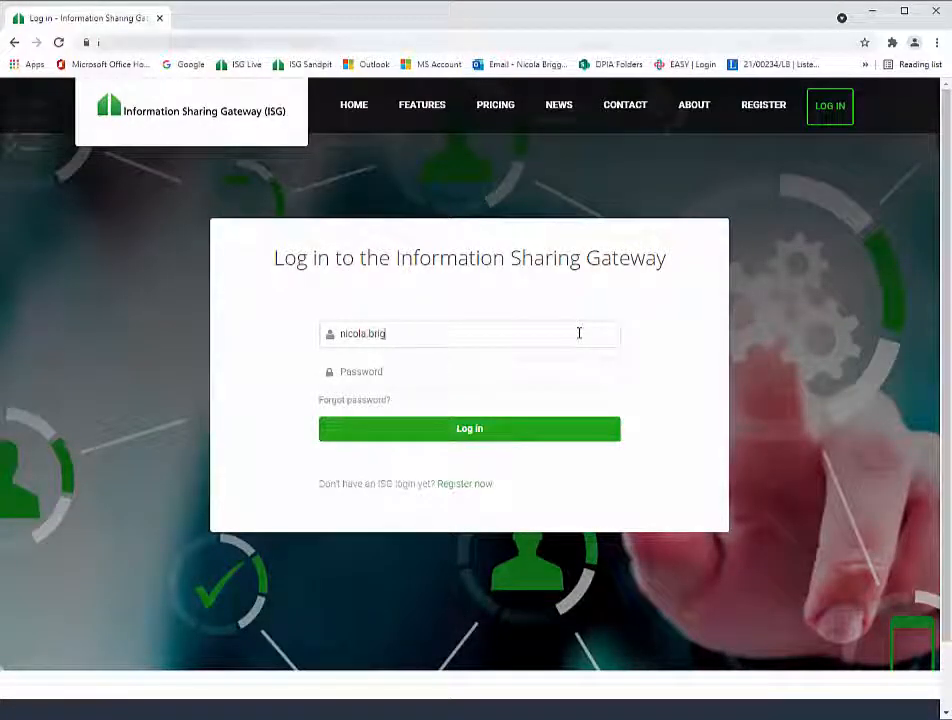
pyautogui.click(514, 377)
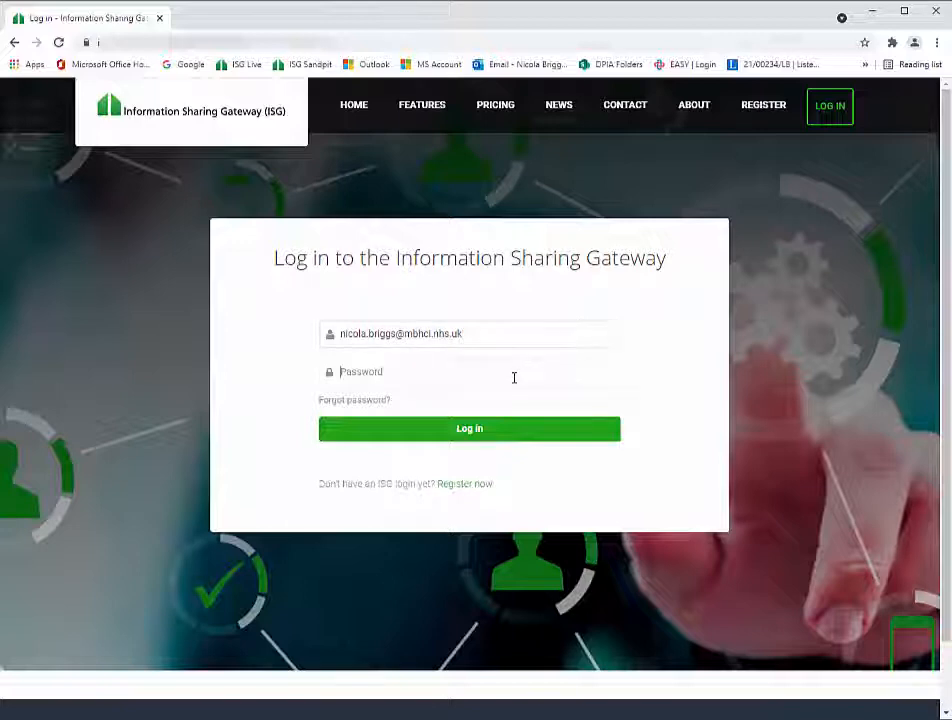
pyautogui.write('*****')
pyautogui.press('Return')
# - Choose University Hospitals of Morecambe Bay NHS Trust as the organisation and continue
pyautogui.click(446, 375)
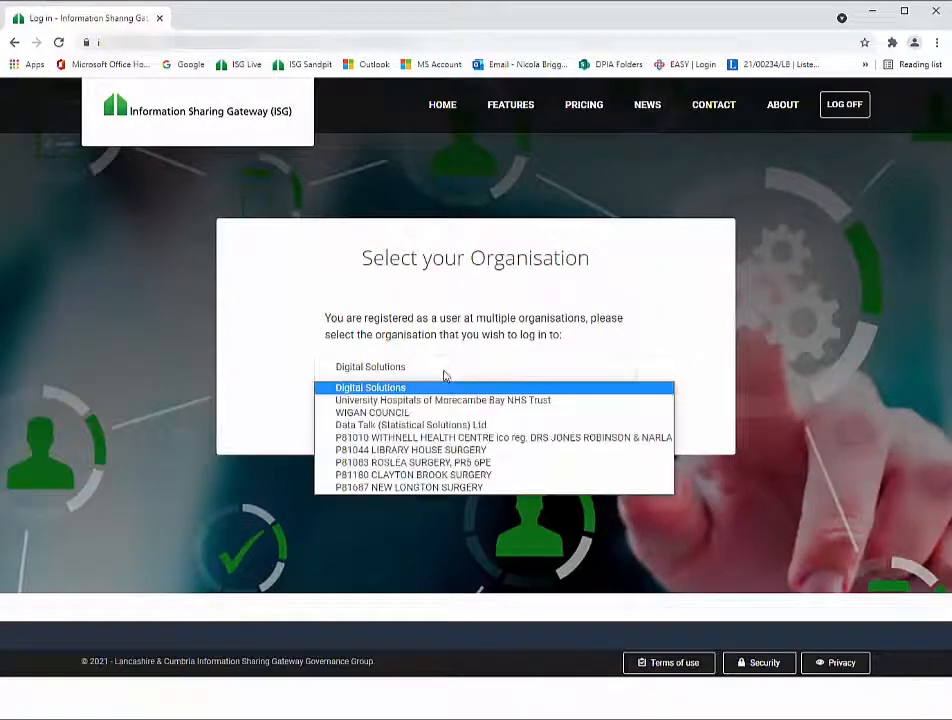
pyautogui.click(420, 399)
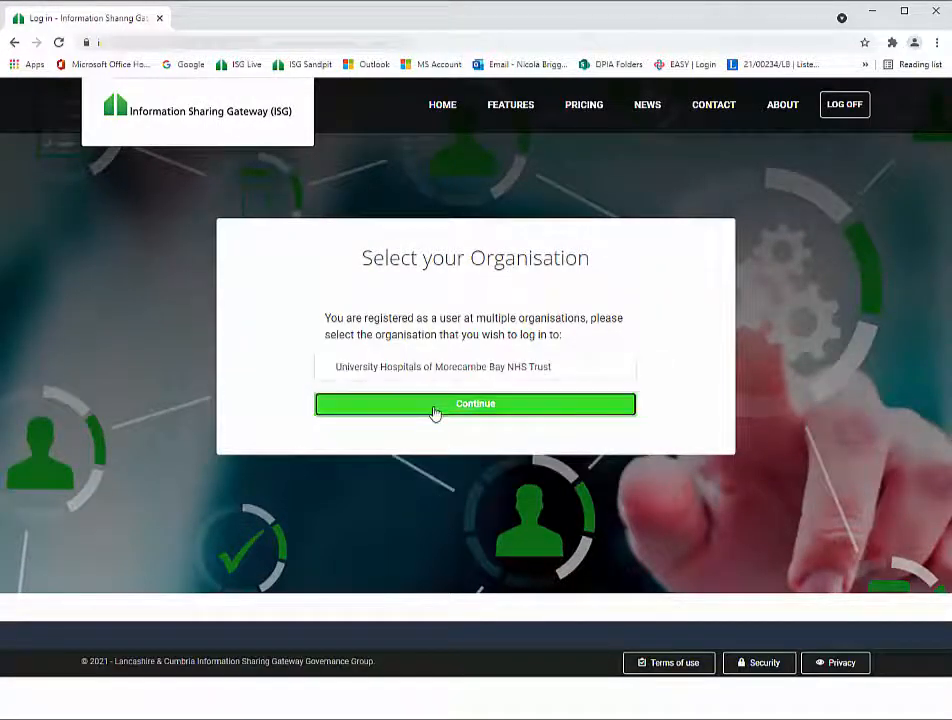
pyautogui.click(434, 404)
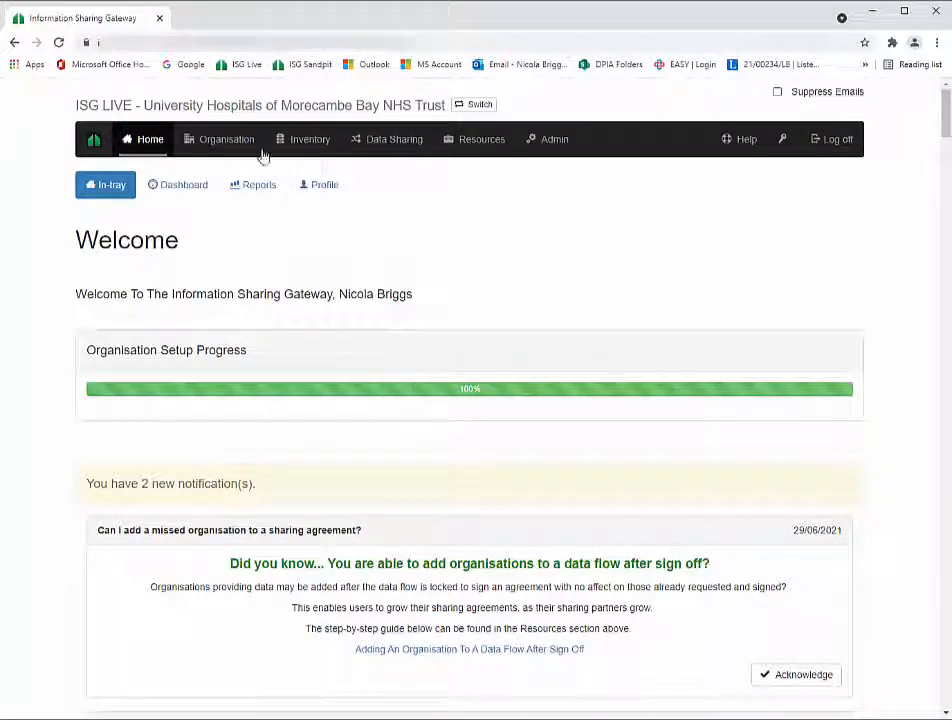
# - Open the organisation's Assurance page and read the full MoU agreement
pyautogui.moveTo(239, 137)
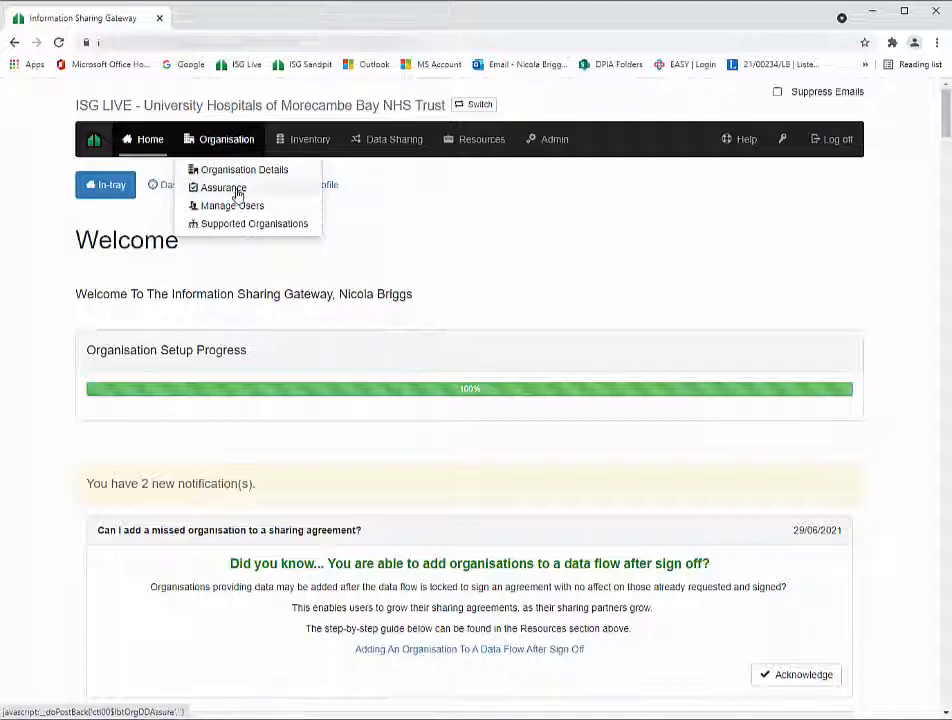
pyautogui.click(237, 192)
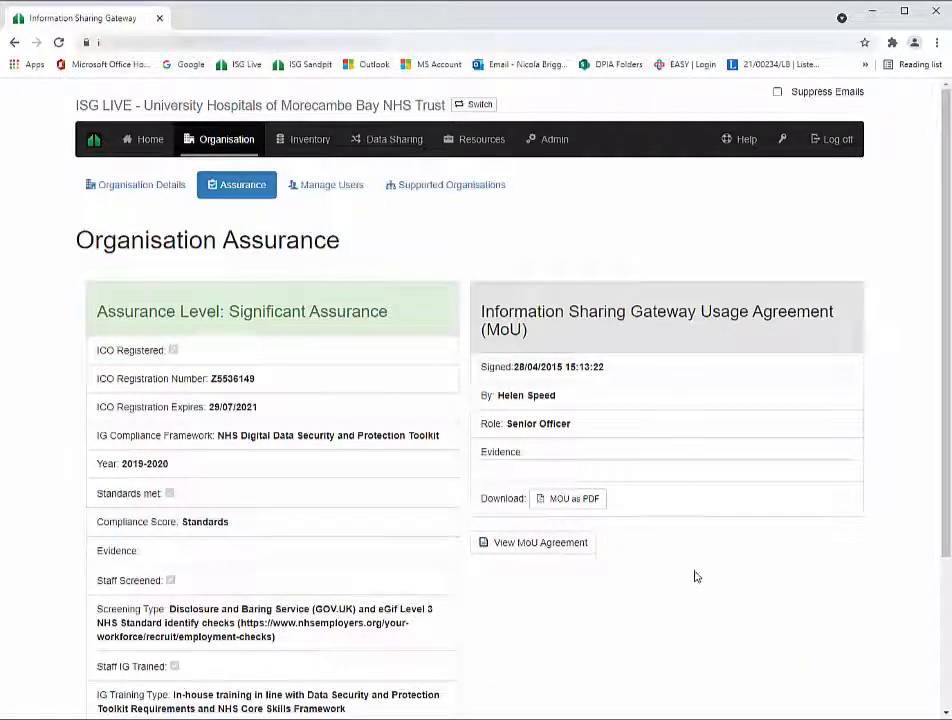
pyautogui.click(521, 549)
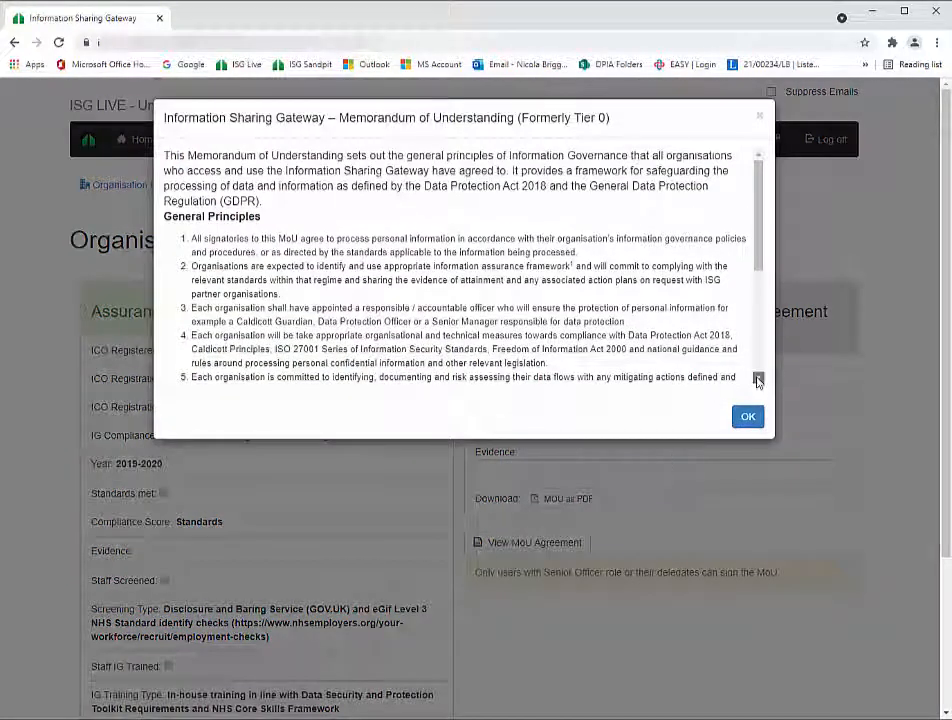
pyautogui.click(758, 377)
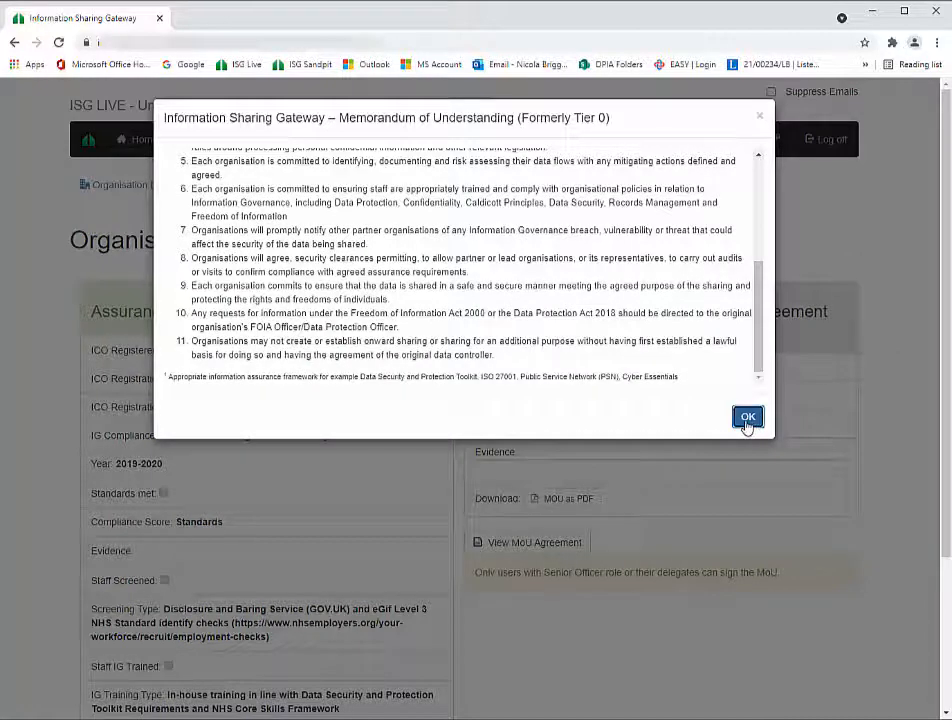
pyautogui.click(751, 423)
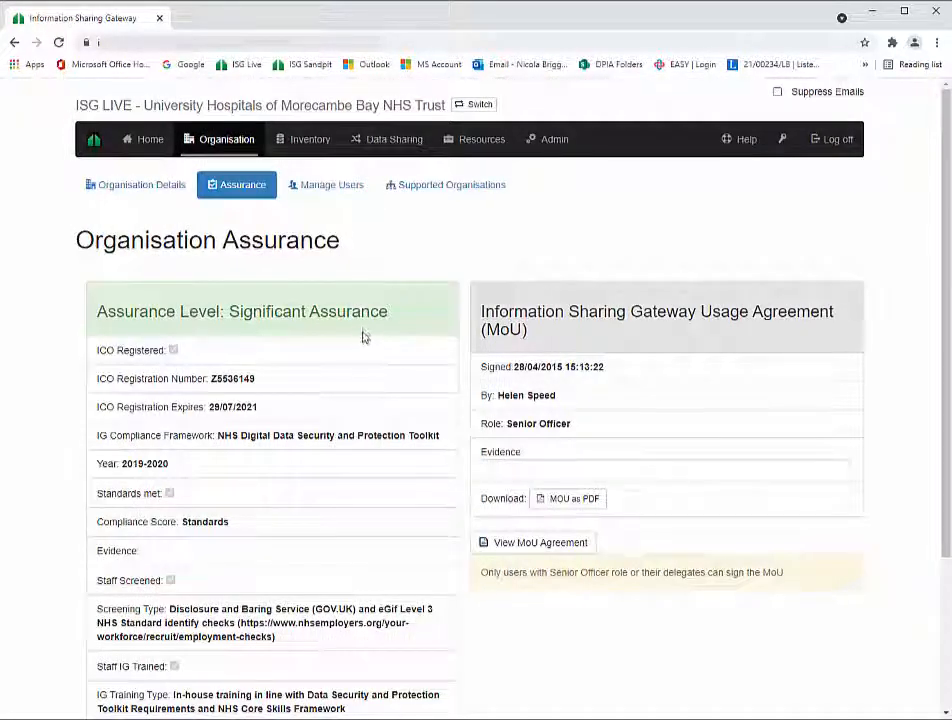
# - Start a new assurance submission, then cancel it without submitting
pyautogui.scroll(-1, 331, 368)
pyautogui.scroll(-2, 331, 375)
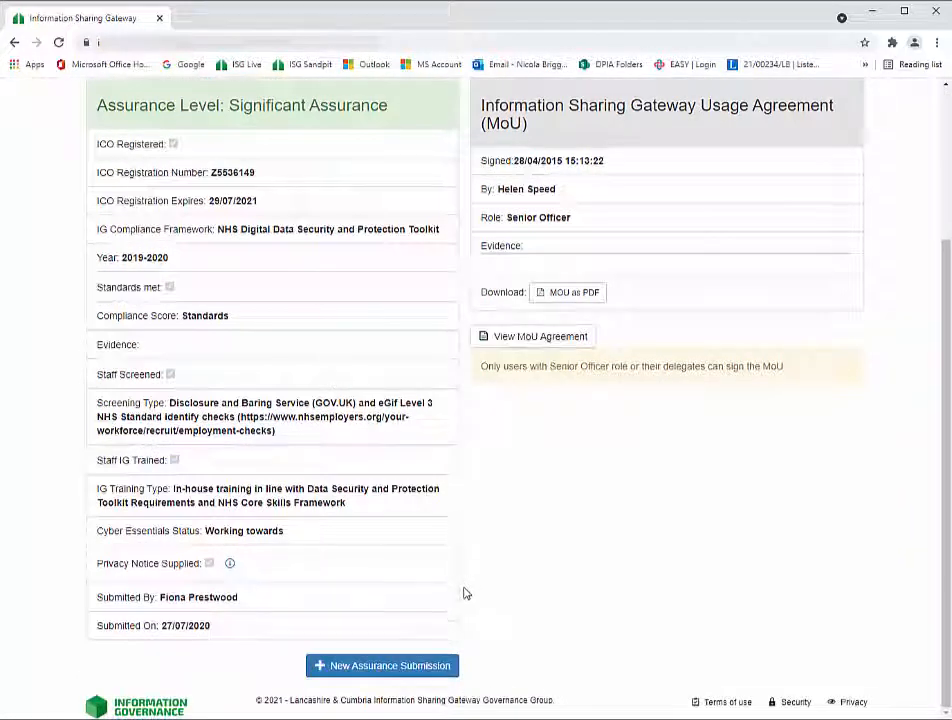
pyautogui.click(392, 666)
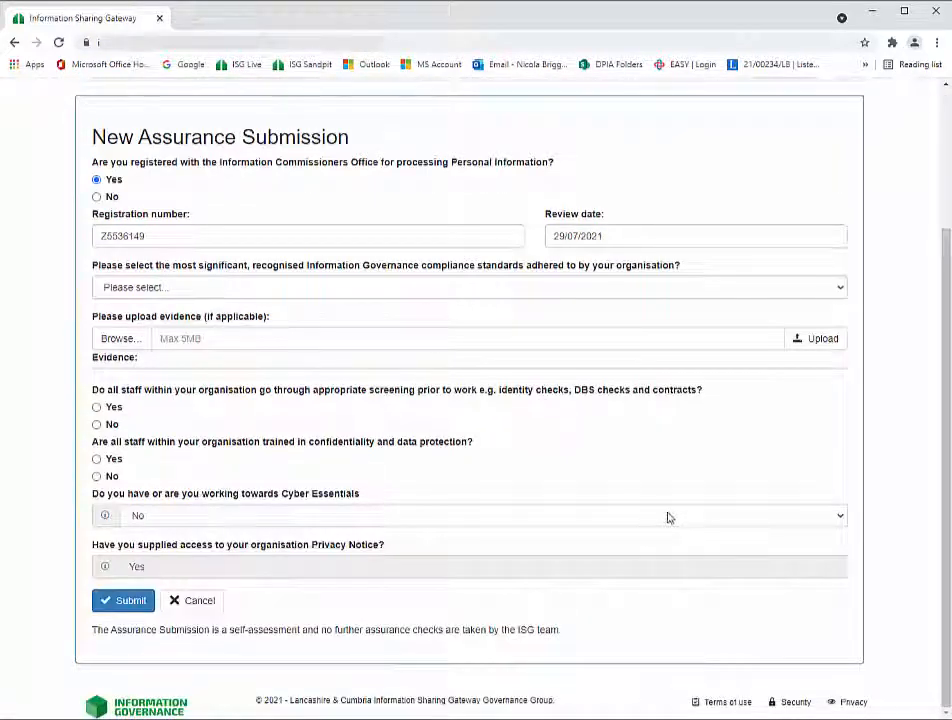
pyautogui.click(191, 611)
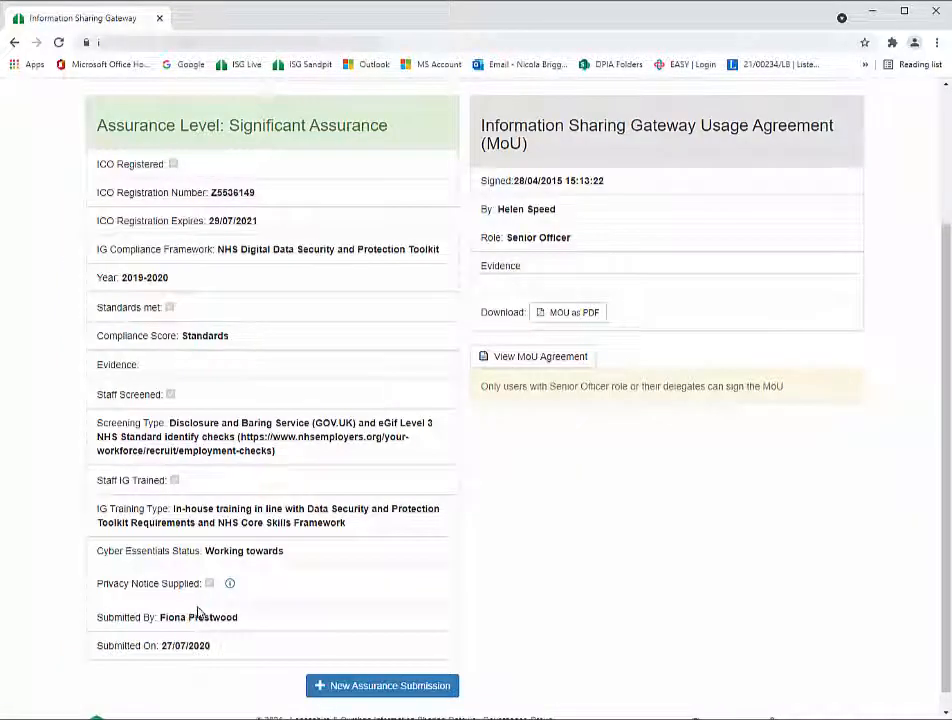
pyautogui.scroll(4, 210, 612)
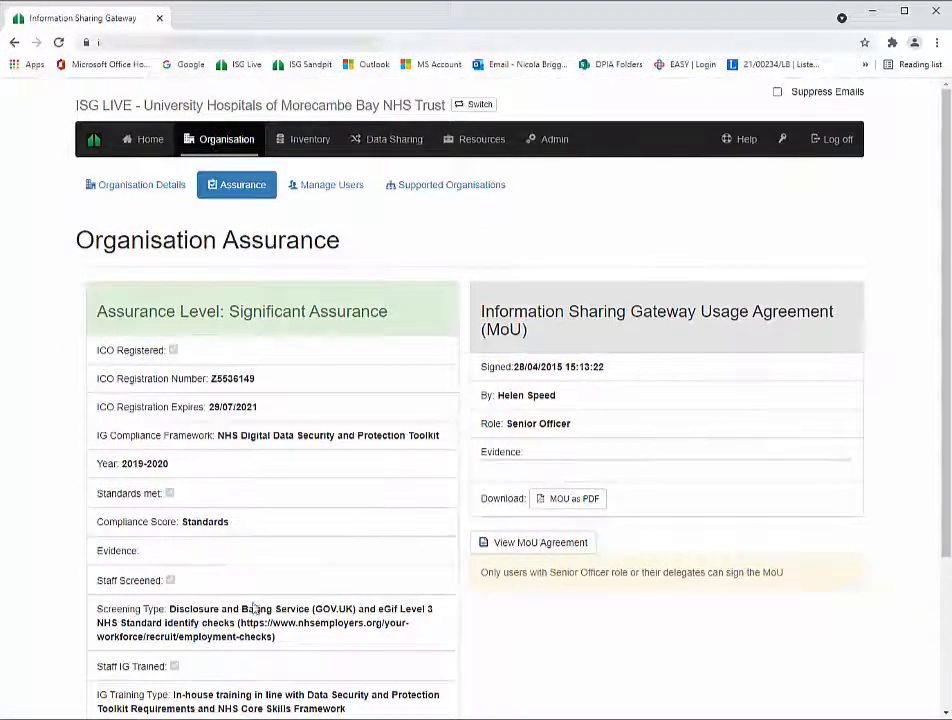
pyautogui.moveTo(215, 145)
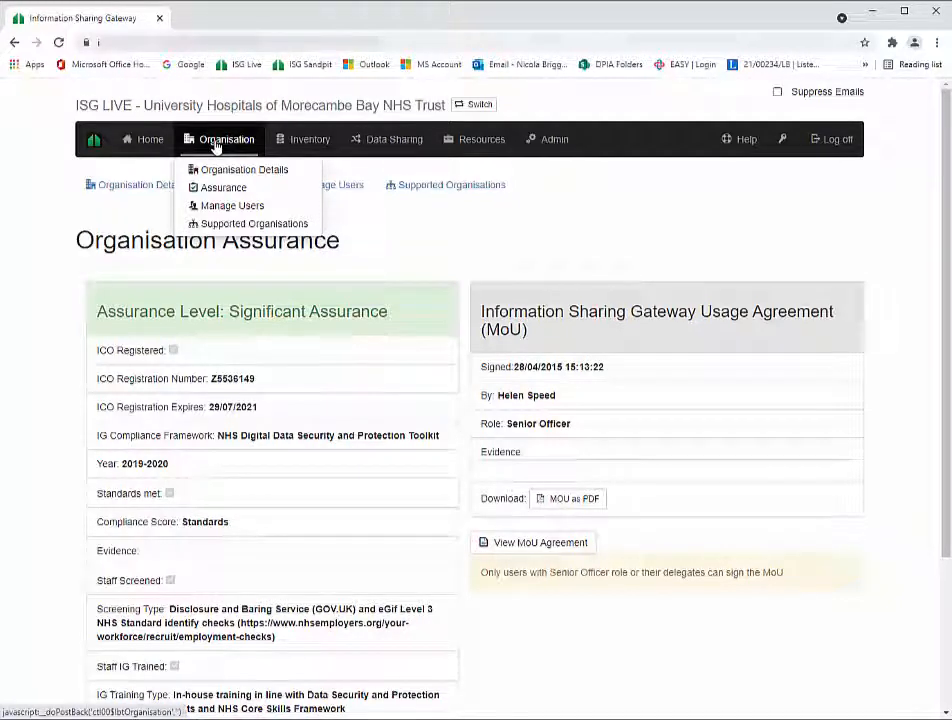
# - View the Organisation Details page, then go to the Dashboard
pyautogui.click(224, 172)
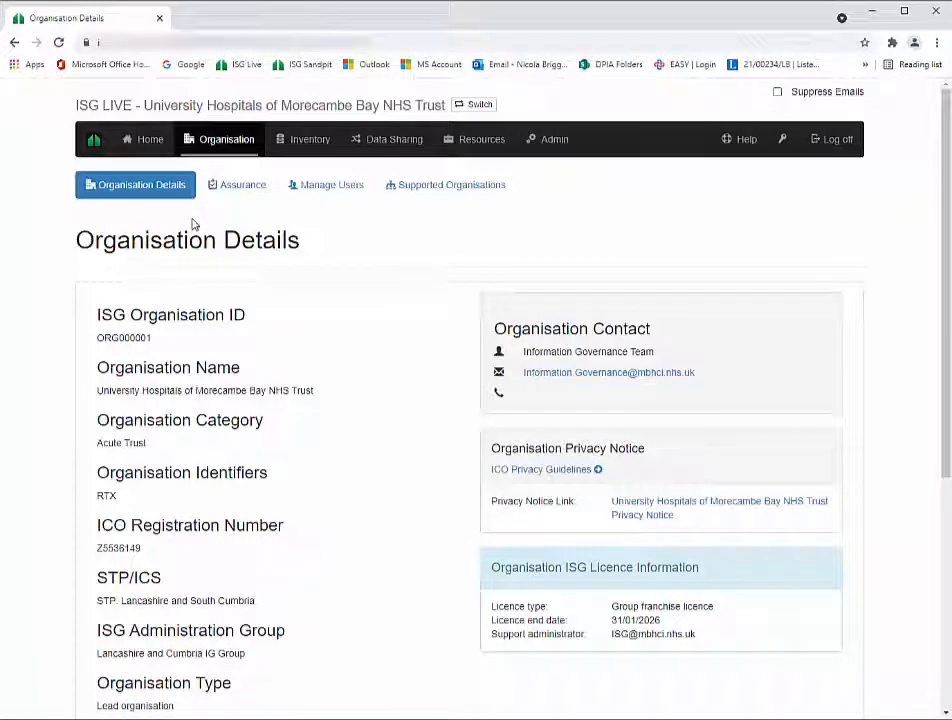
pyautogui.moveTo(152, 146)
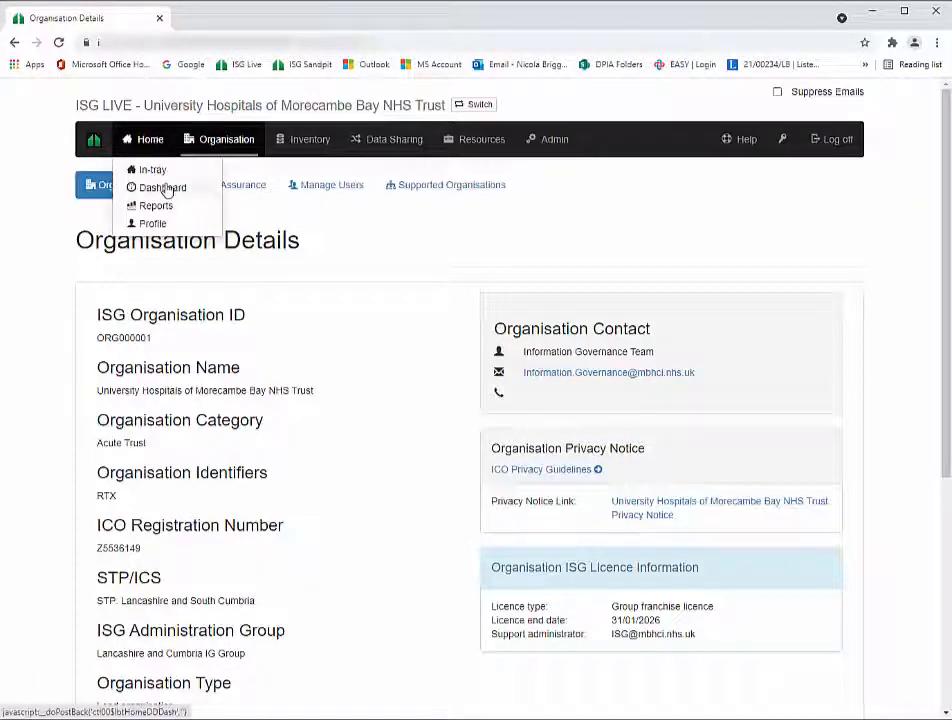
pyautogui.click(166, 187)
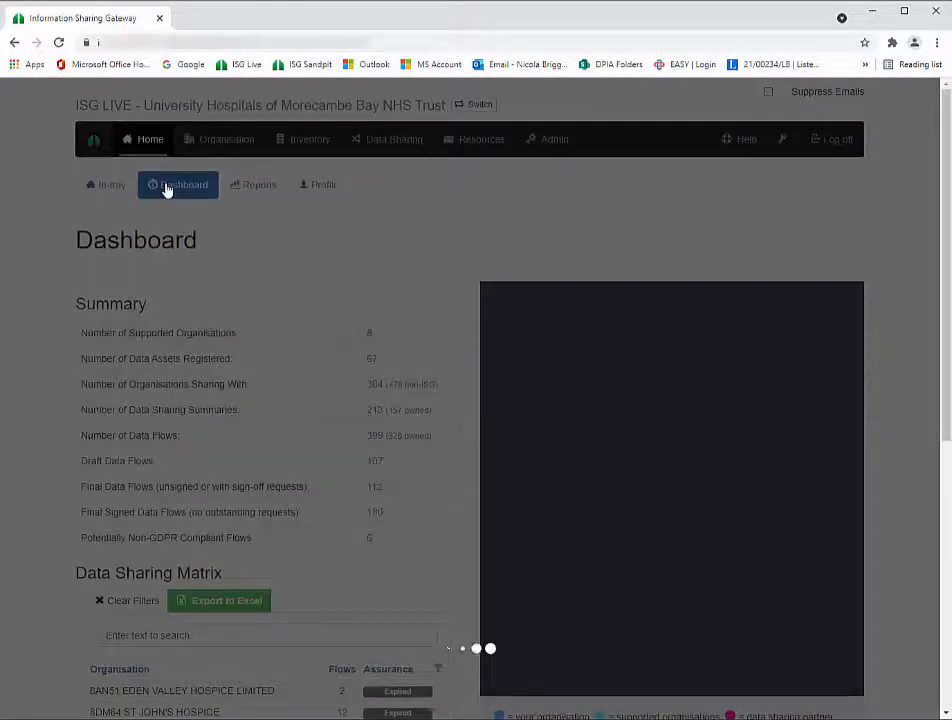
# - On Data Sharing Matrix page 8, review Lancashire Teaching Hospitals NHS Foundation Trust's assurance details
pyautogui.scroll(-4, 150, 560)
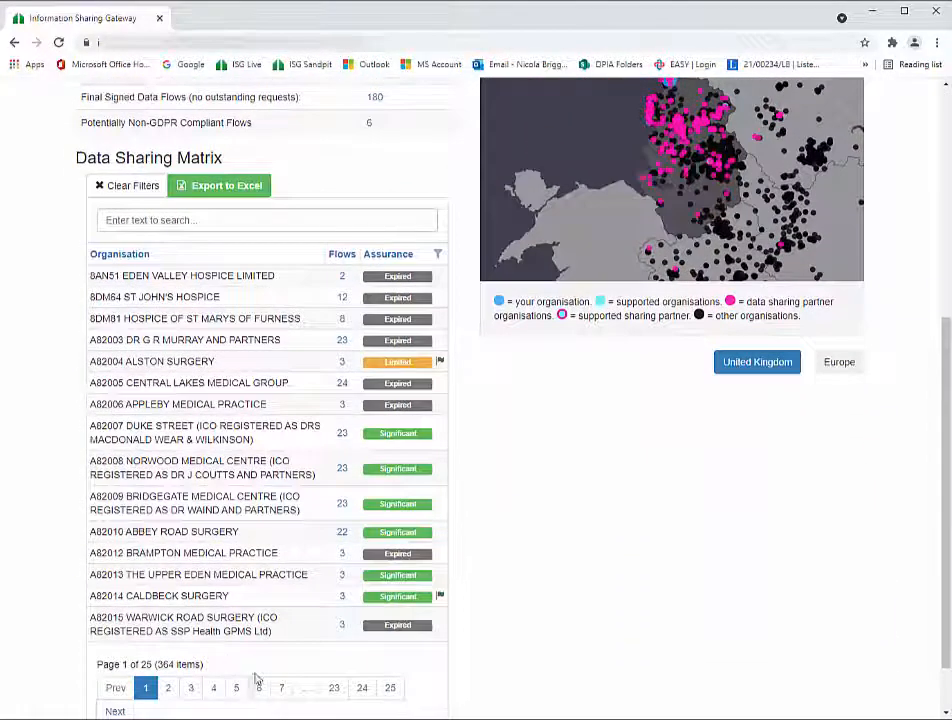
pyautogui.click(306, 689)
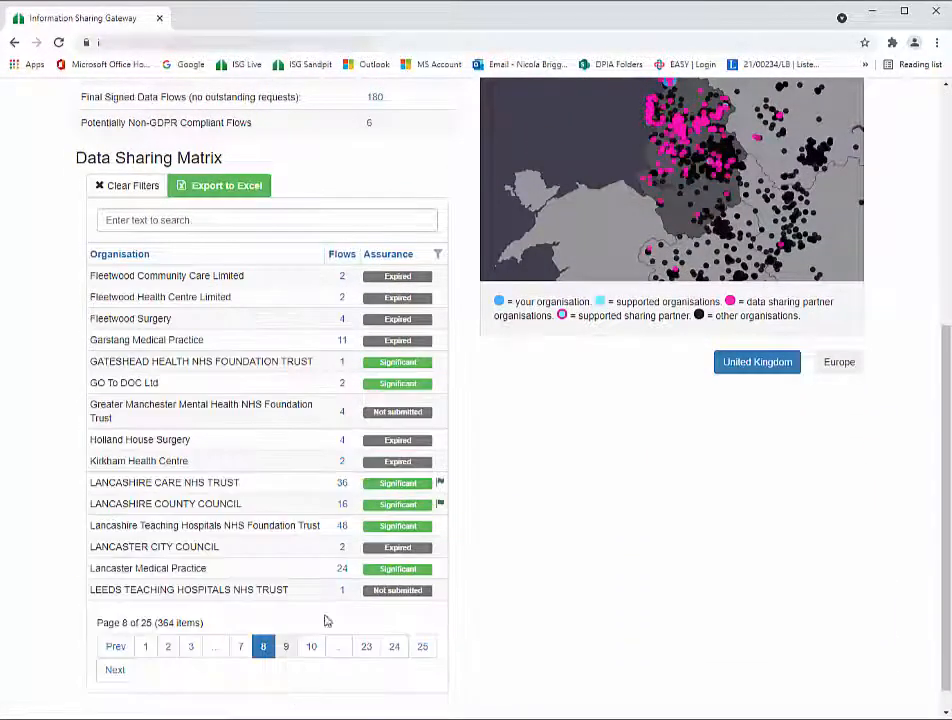
pyautogui.click(386, 531)
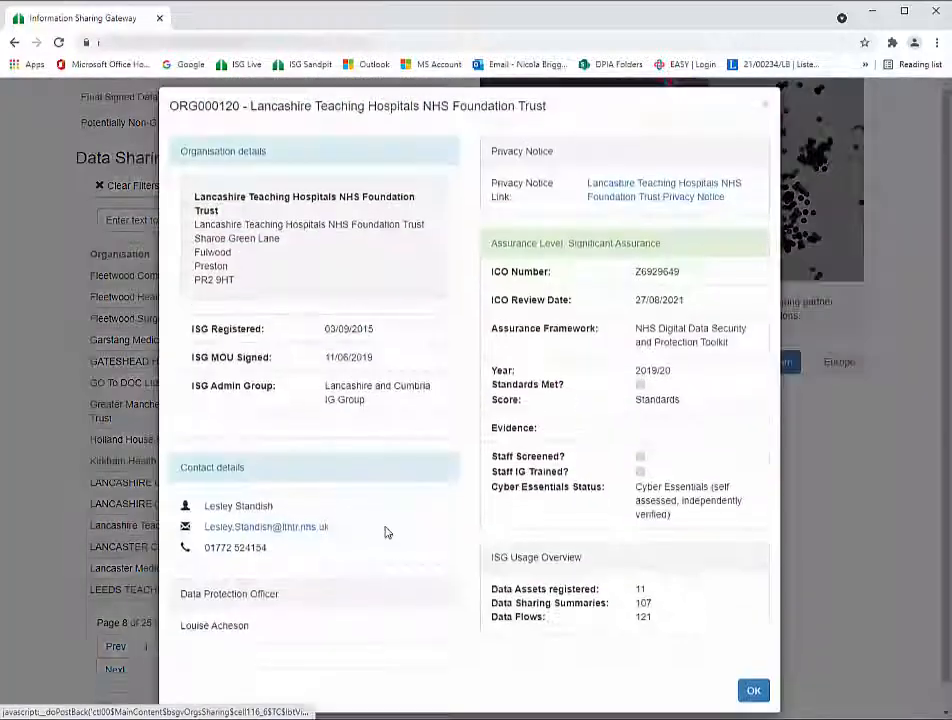
pyautogui.scroll(-1, 393, 541)
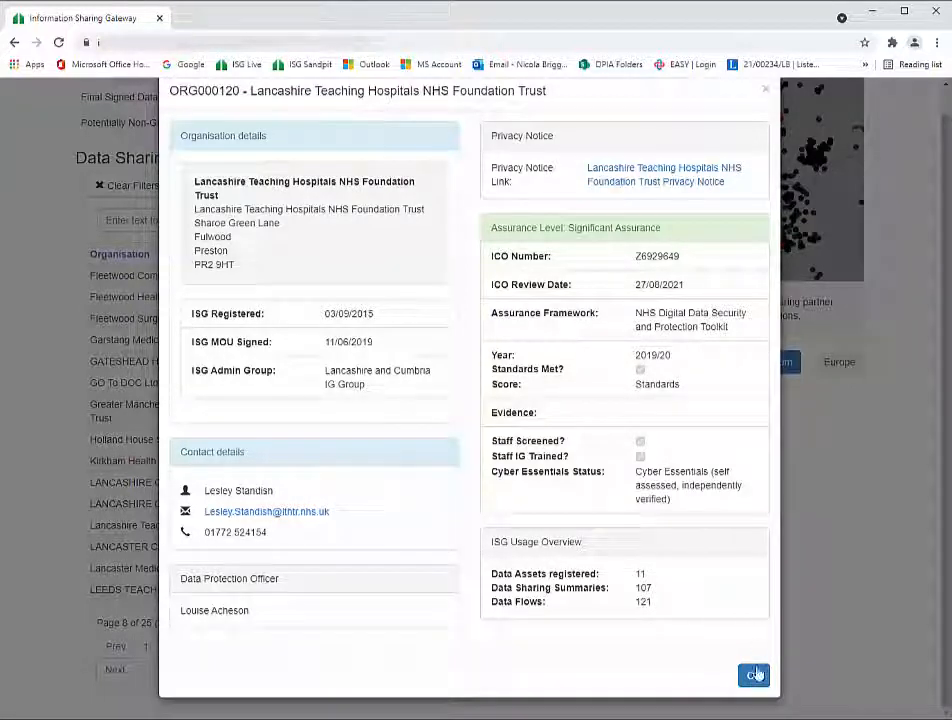
pyautogui.click(753, 676)
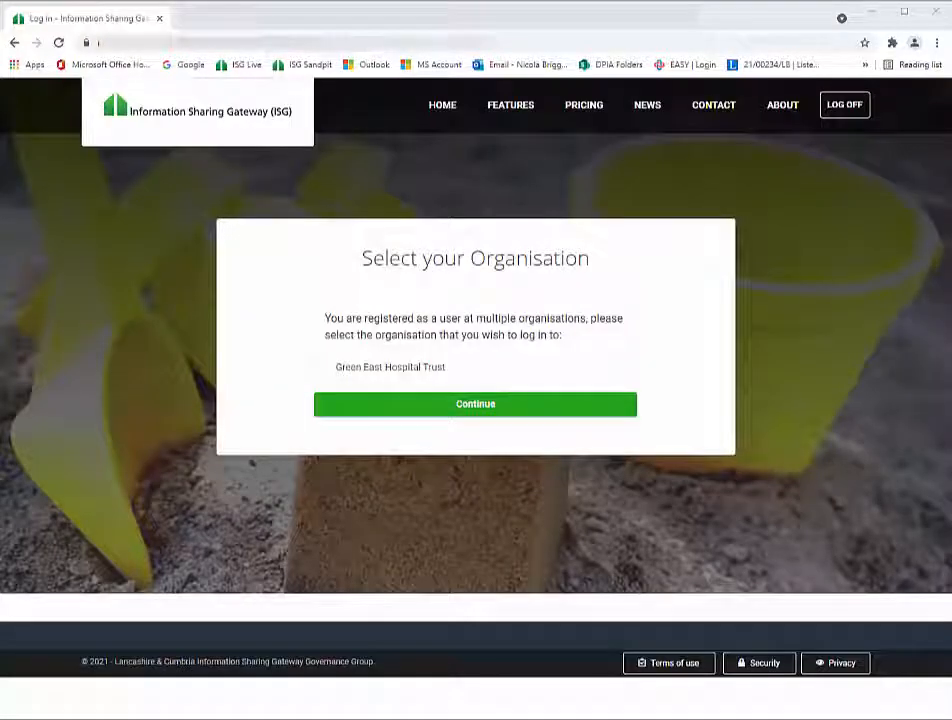
# - Log in as Green East Hospital Trust and open the Activity List
pyautogui.click(476, 410)
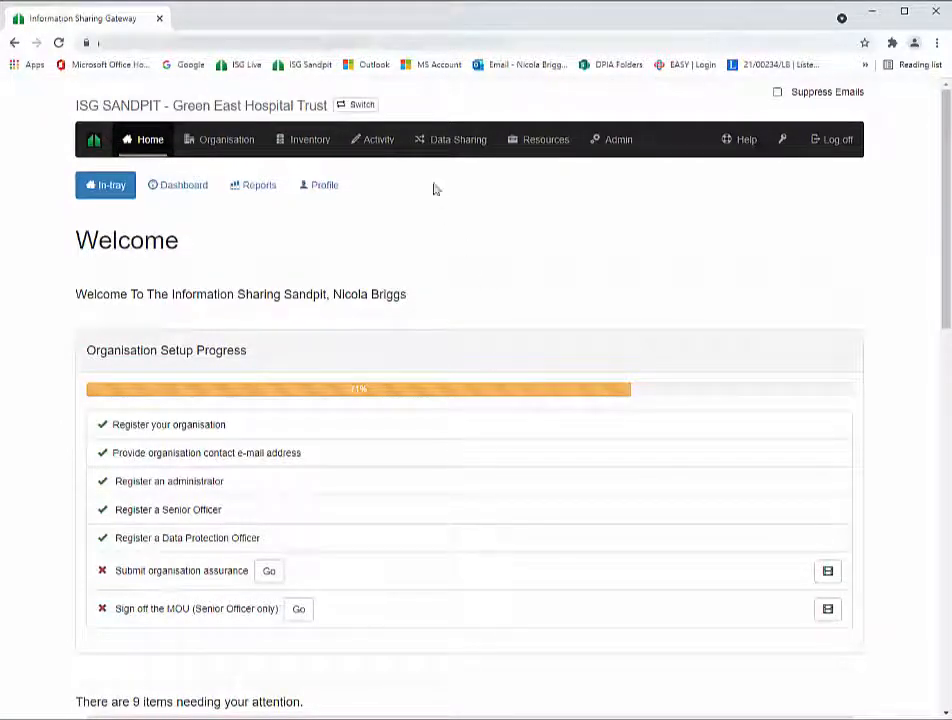
pyautogui.click(375, 146)
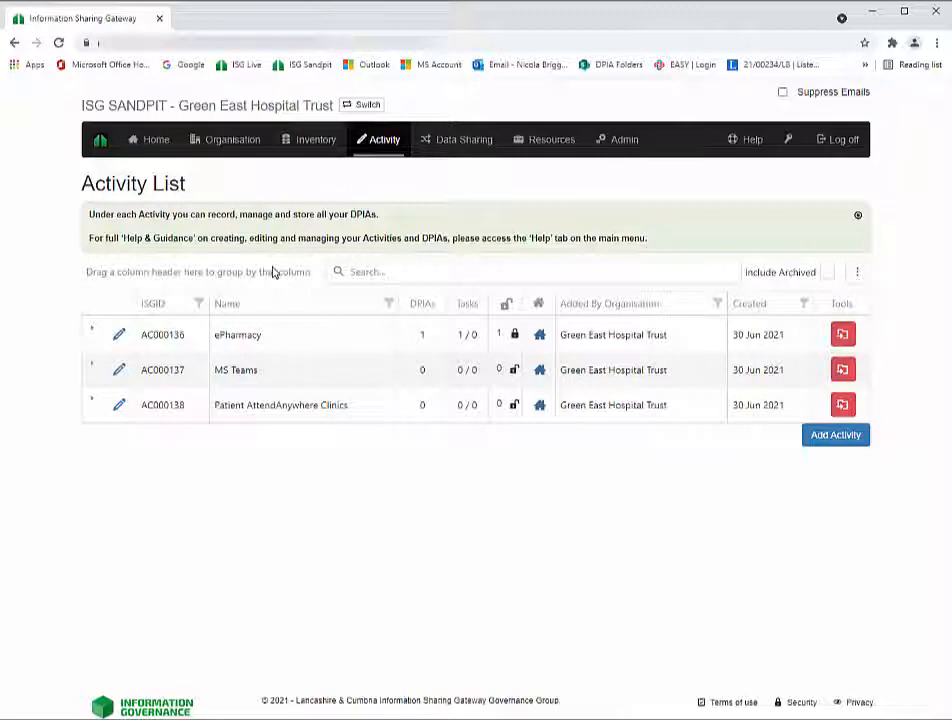
# - View ePharmacy's DPIAs, then start a new activity named 'Social Care Services Startup'
pyautogui.click(89, 333)
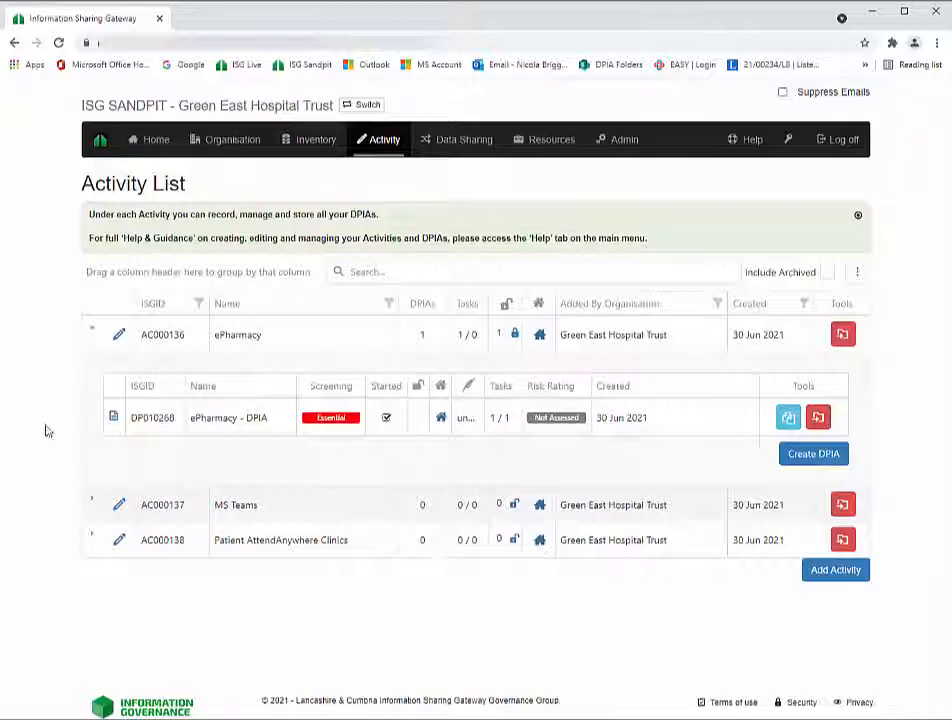
pyautogui.click(829, 574)
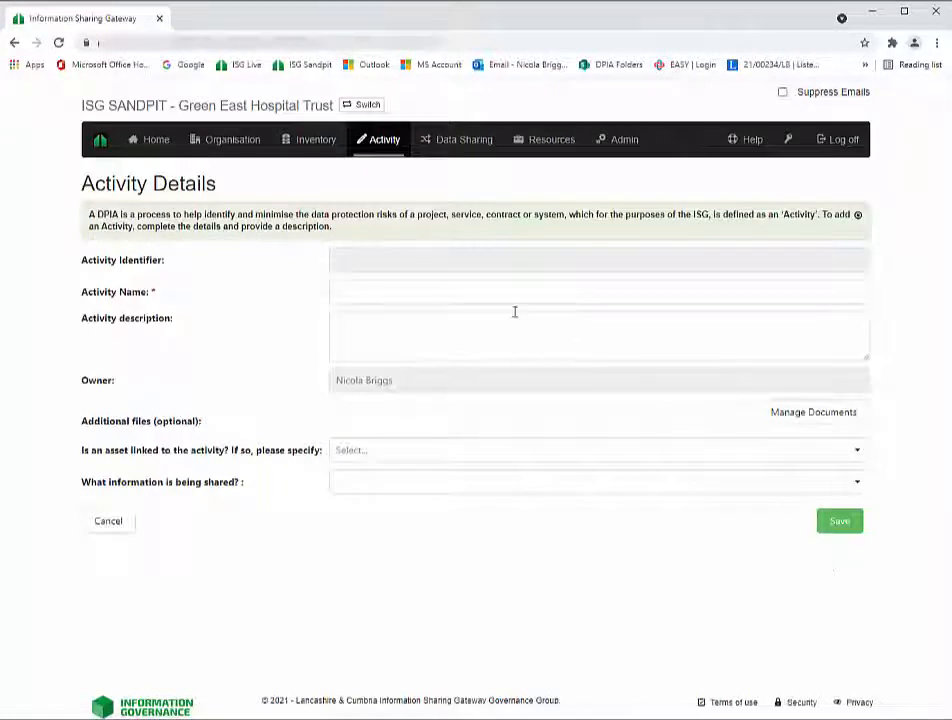
pyautogui.click(351, 291)
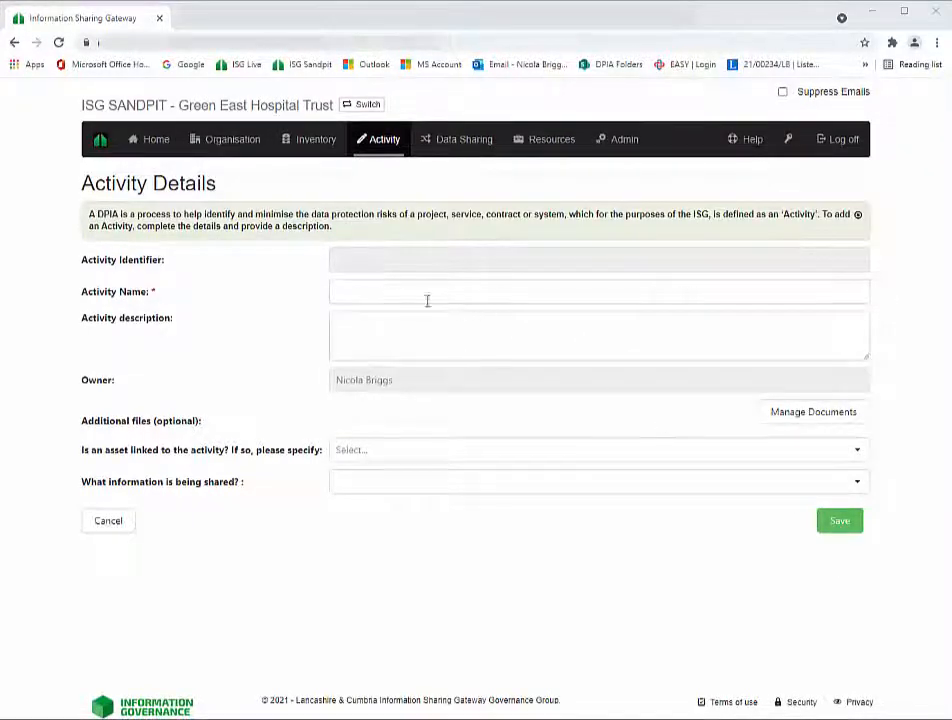
pyautogui.click(377, 292)
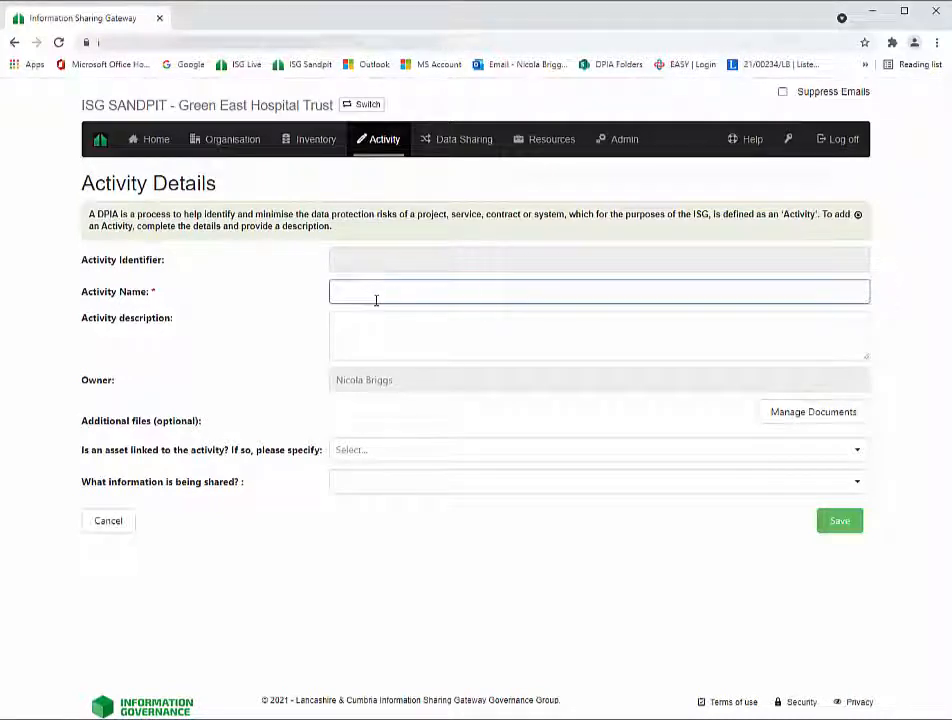
pyautogui.write('Social Care Services H&C Startup')
# - Paste the activity description, link the Lorenzo asset, and save the activity
pyautogui.hotkey('alt', 'Tab')
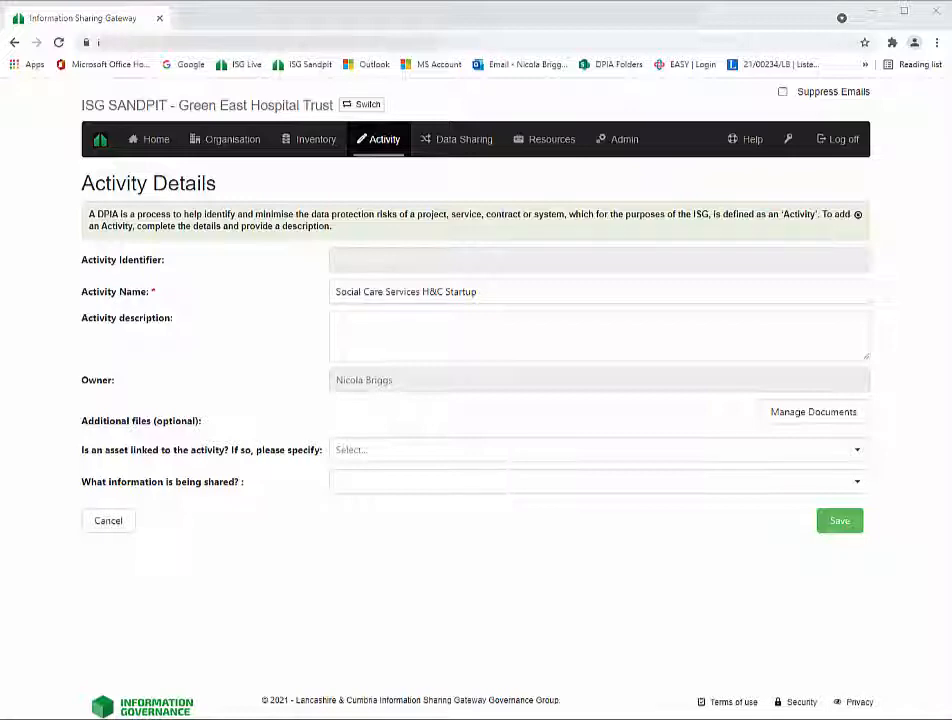
pyautogui.click(460, 330)
pyautogui.hotkey('ctrl', 'v')
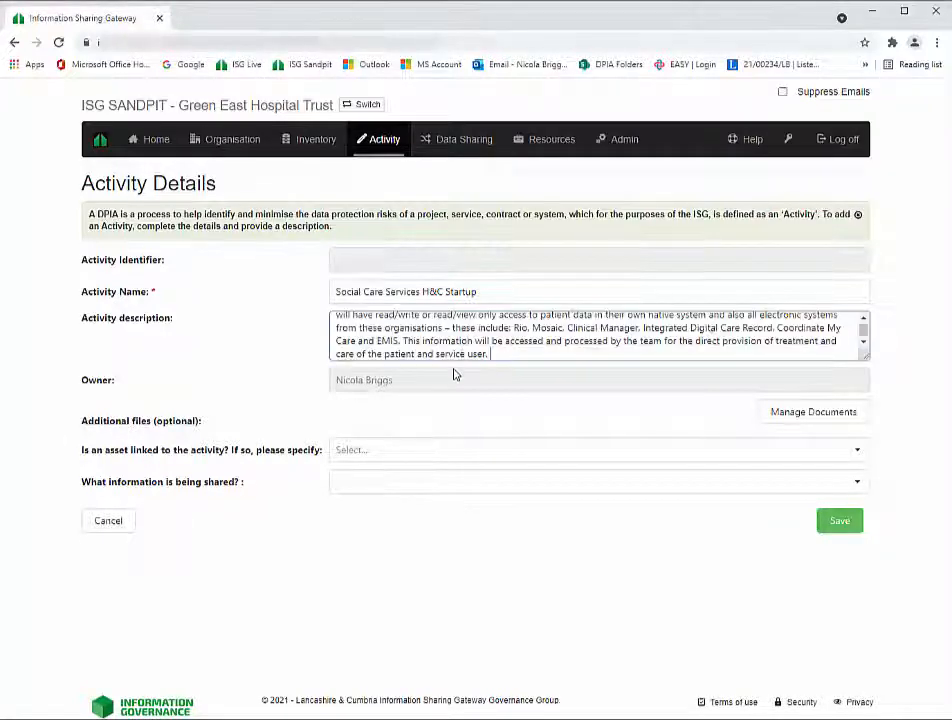
pyautogui.moveTo(867, 356); pyautogui.dragTo(869, 469)
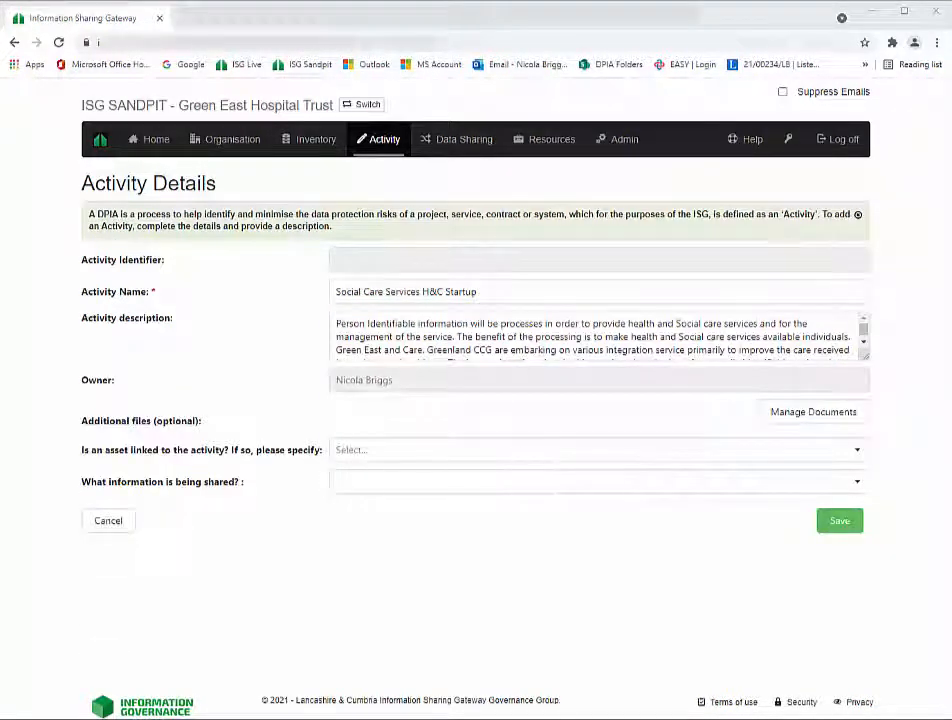
pyautogui.click(402, 452)
pyautogui.click(360, 499)
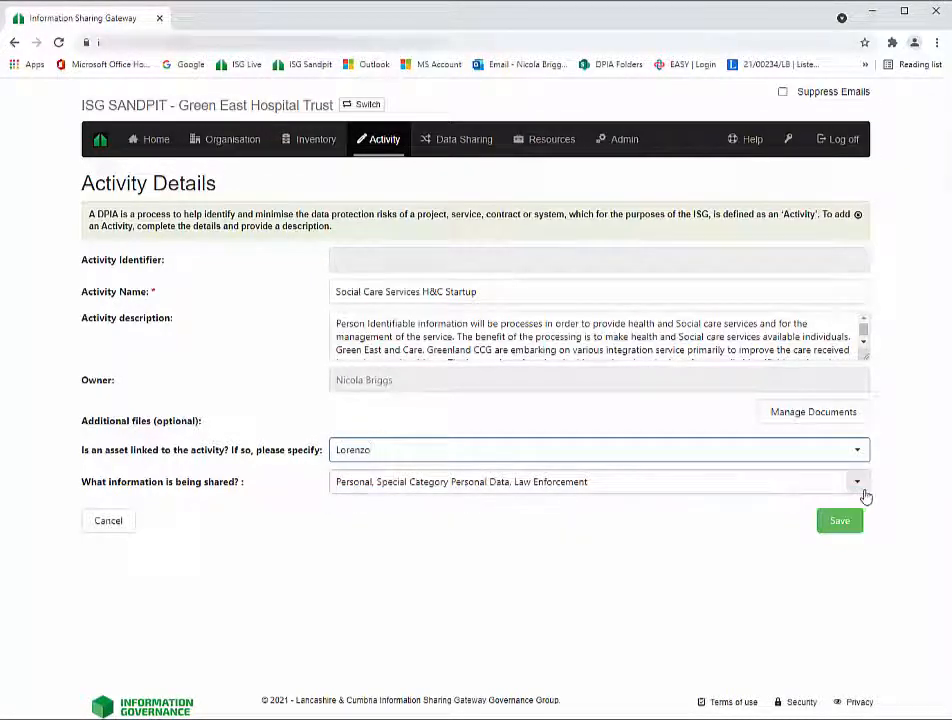
pyautogui.click(840, 521)
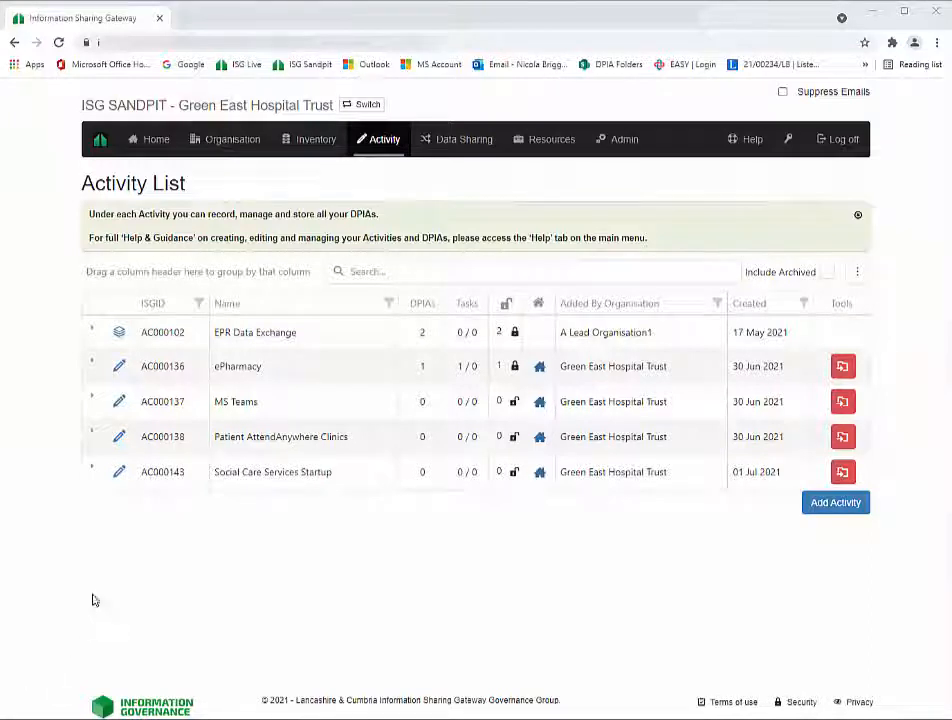
# - Expand EPR Data Exchange and Social Care Services Startup, then start a DPIA for Social Care Services Startup
pyautogui.click(92, 333)
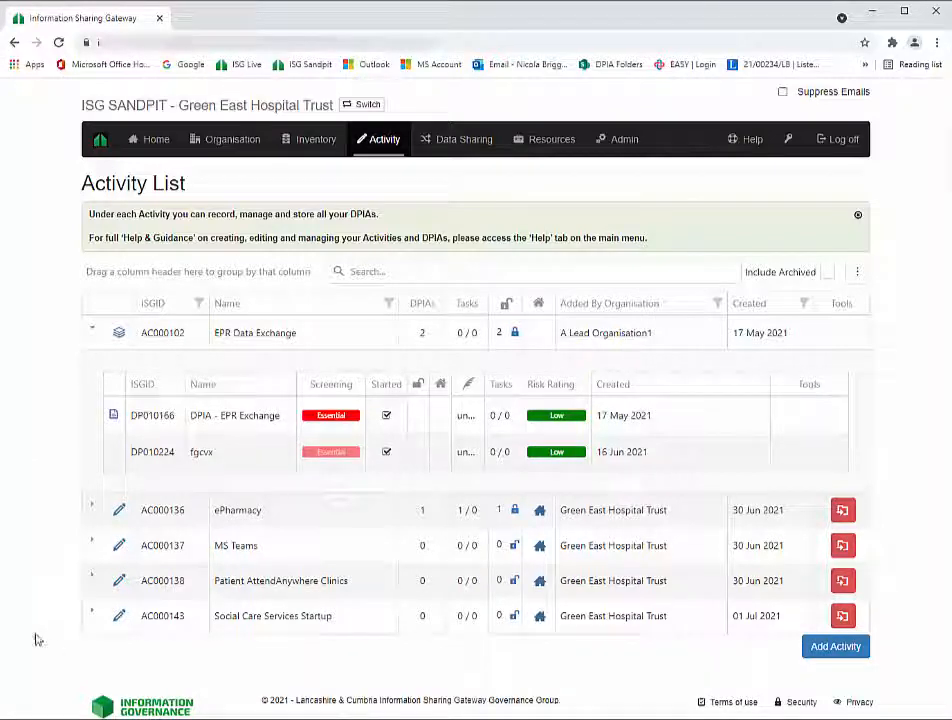
pyautogui.click(92, 616)
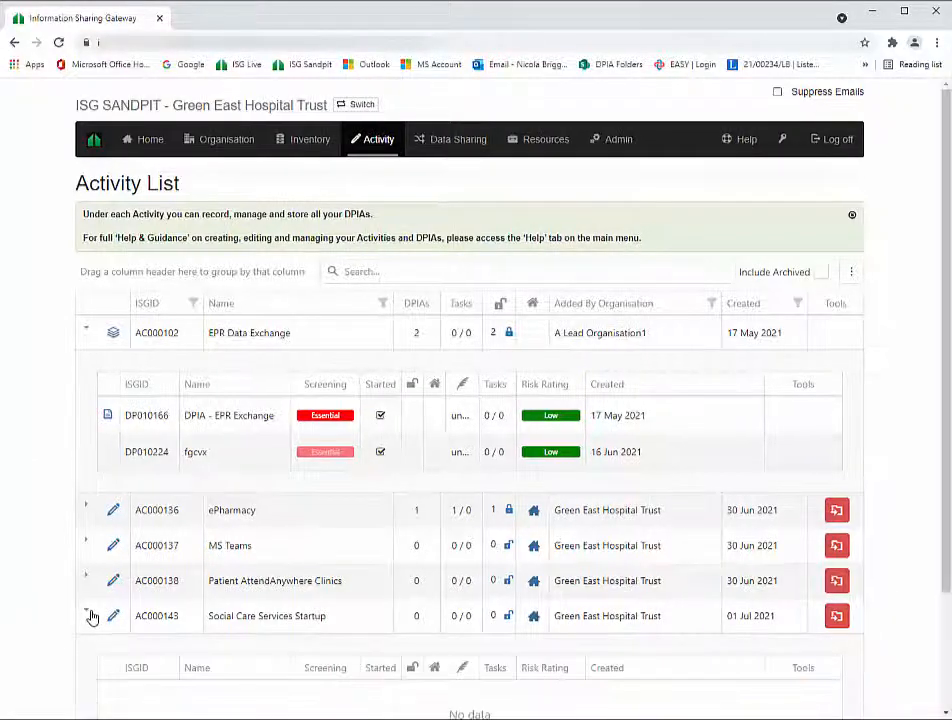
pyautogui.scroll(-3, 93, 620)
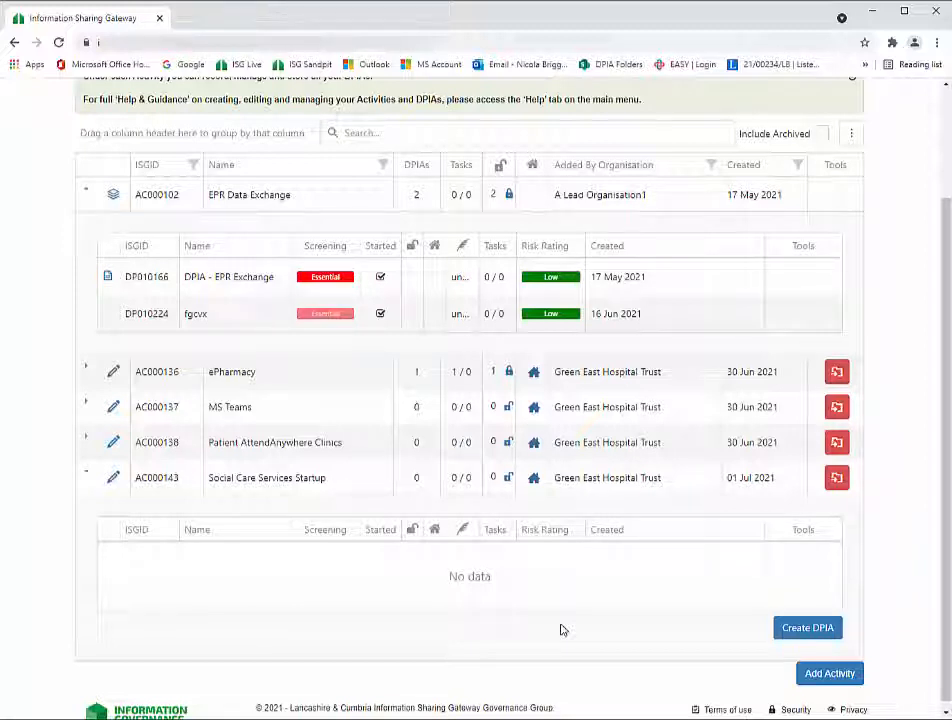
pyautogui.click(795, 634)
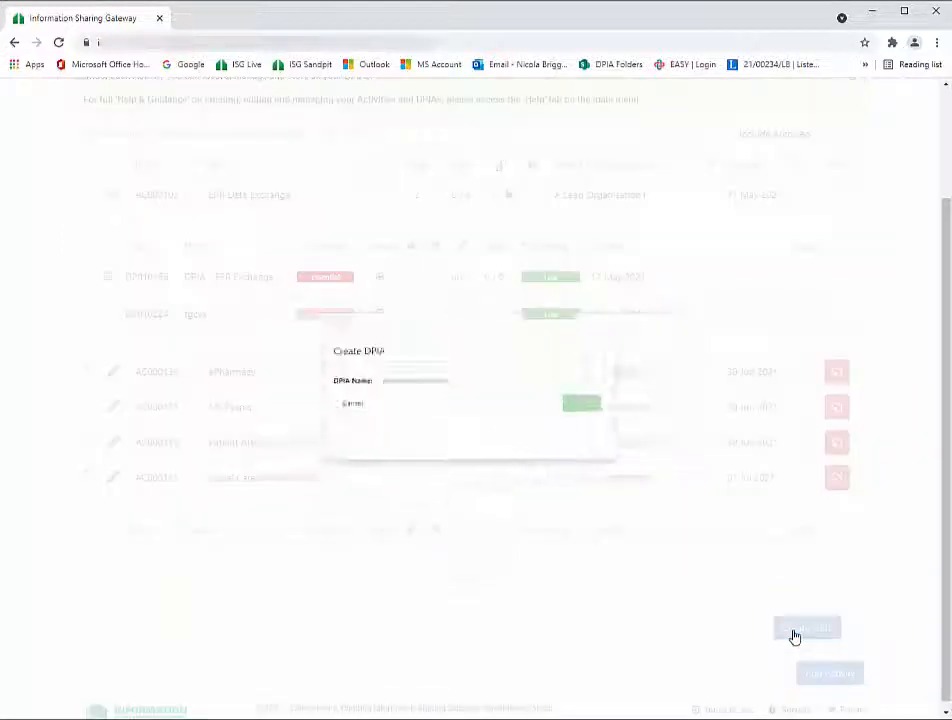
# - Create a DPIA named 'Social Care Services - DPIA'
pyautogui.click(383, 364)
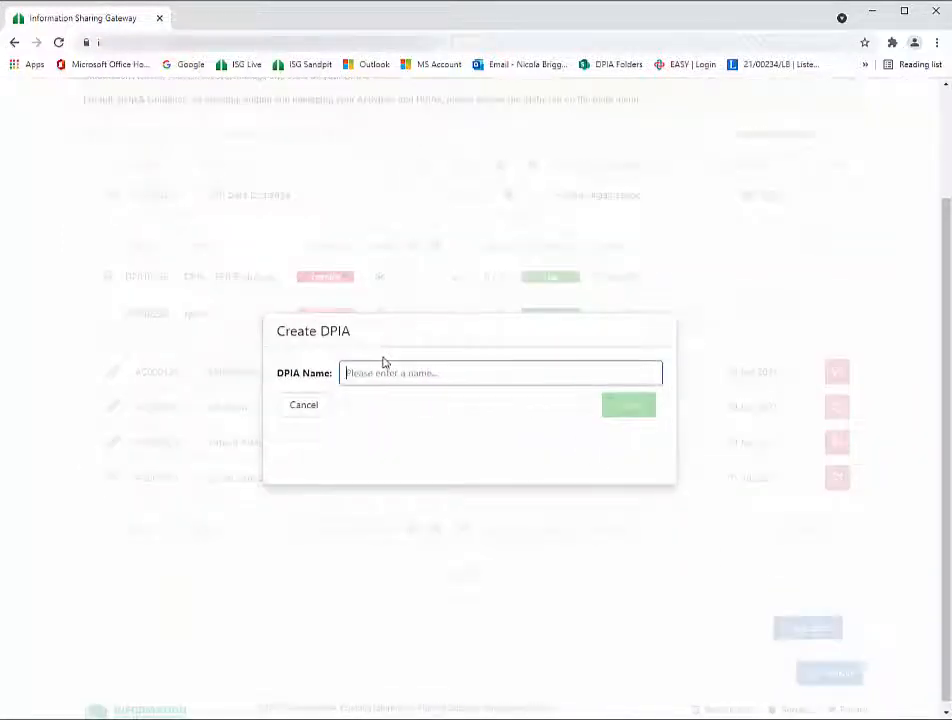
pyautogui.write('Social Care Servic')
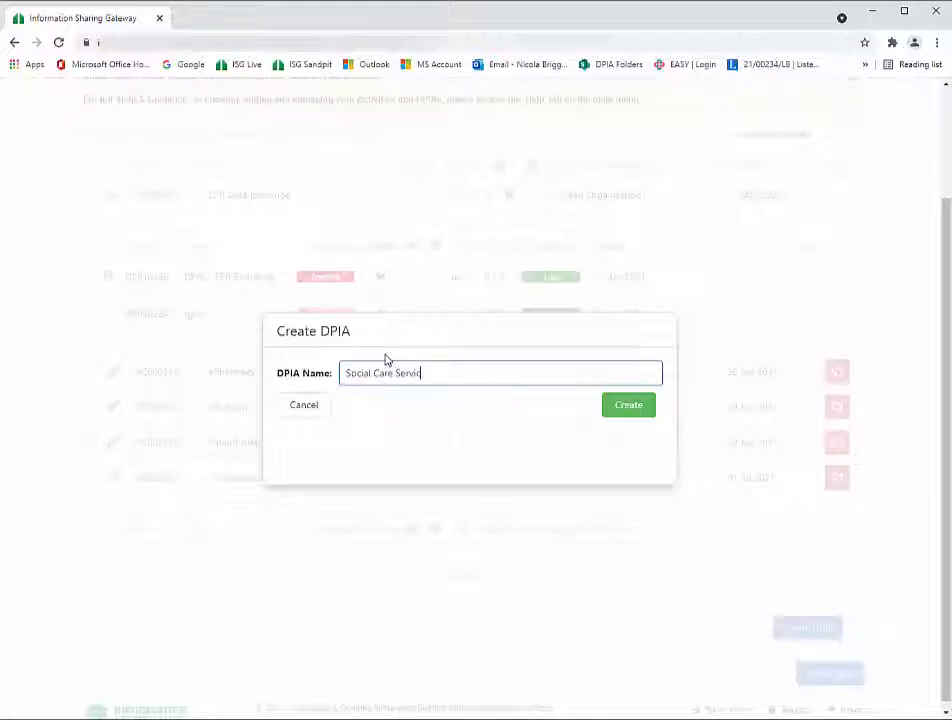
pyautogui.write('es - DPIA')
pyautogui.click(618, 410)
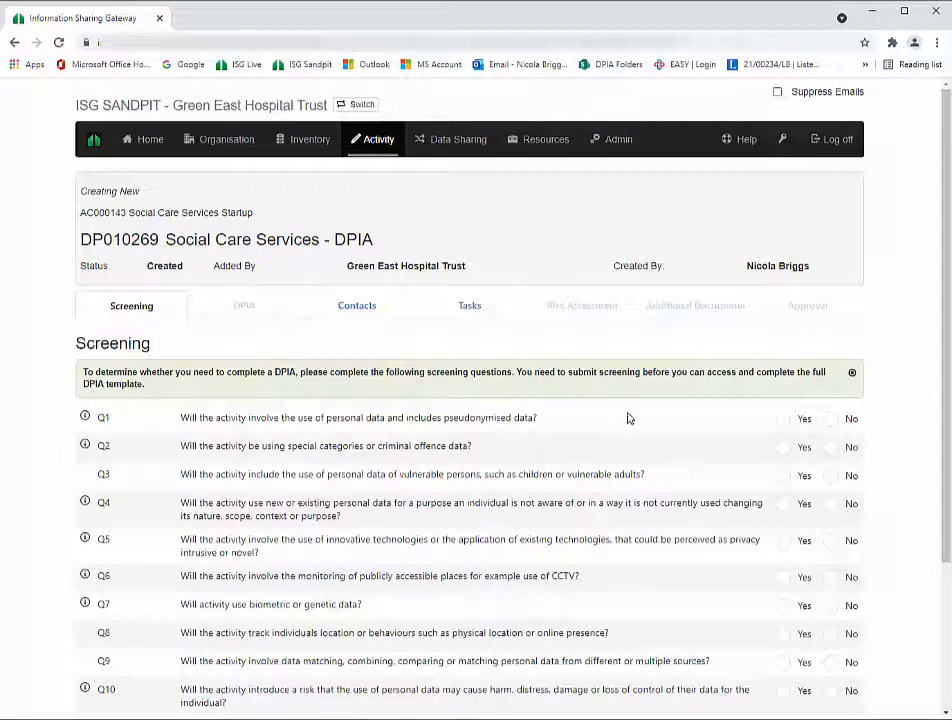
# - Answer screening Q1–Q5: Yes, No, Yes, Yes, Yes
pyautogui.scroll(-2, 626, 417)
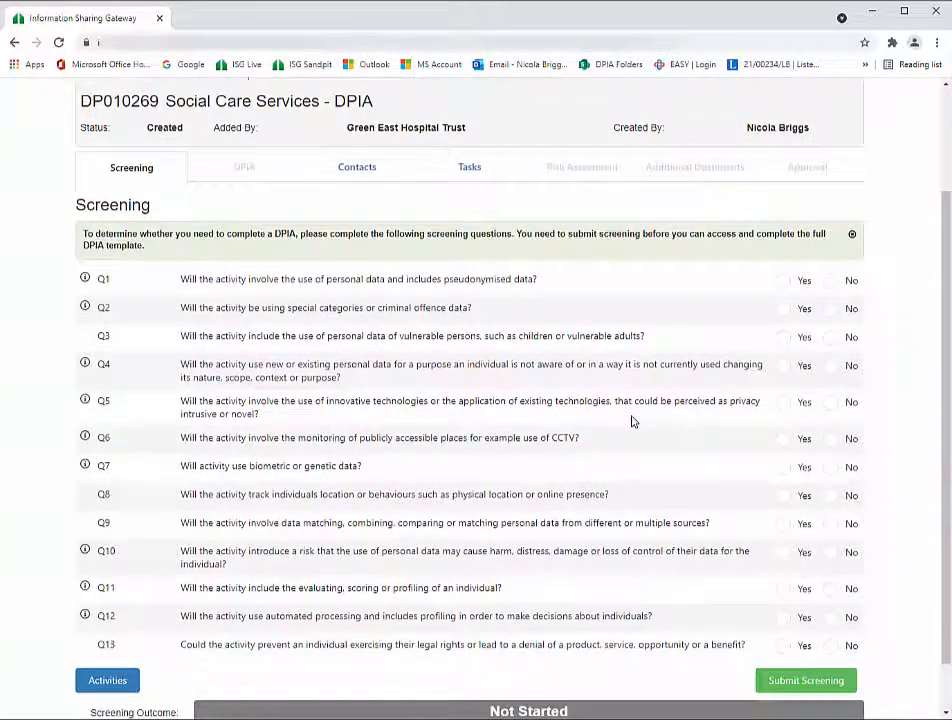
pyautogui.scroll(-1, 631, 421)
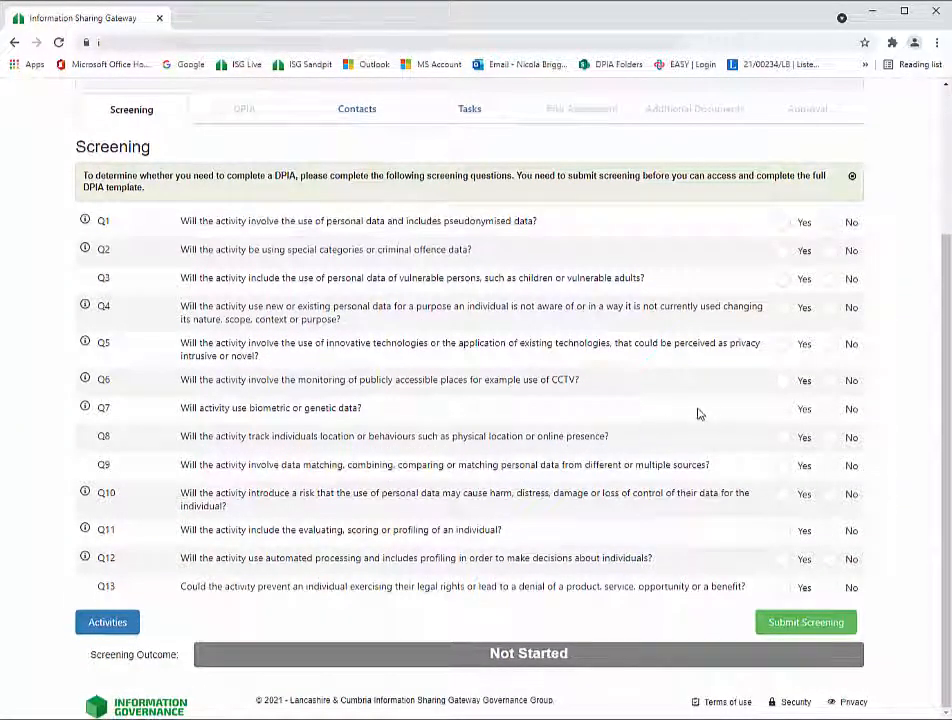
pyautogui.click(783, 222)
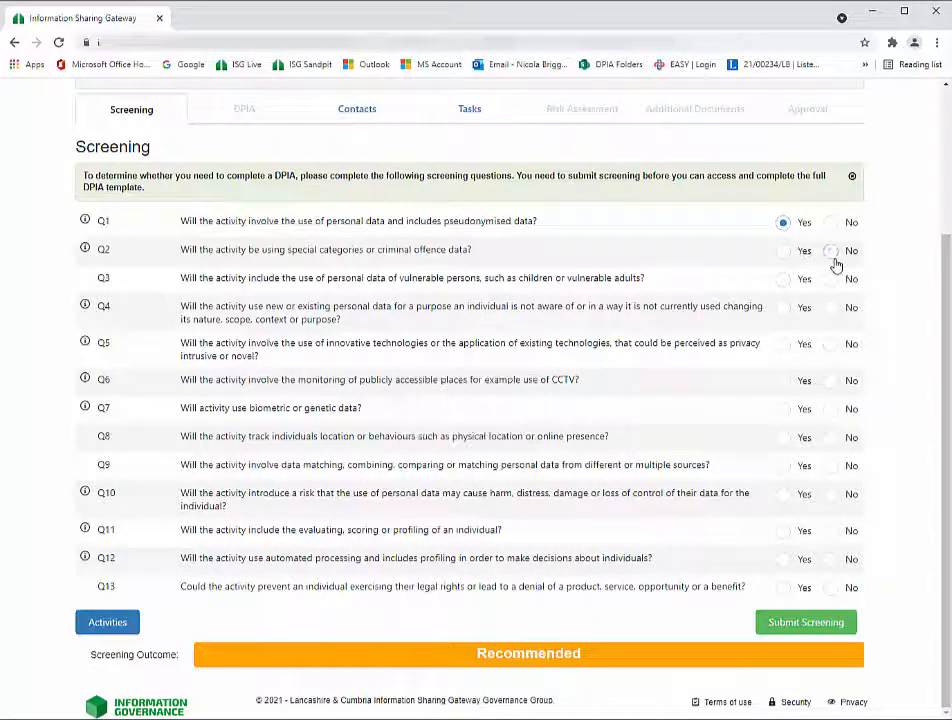
pyautogui.click(831, 252)
pyautogui.click(783, 279)
pyautogui.click(783, 308)
pyautogui.click(783, 344)
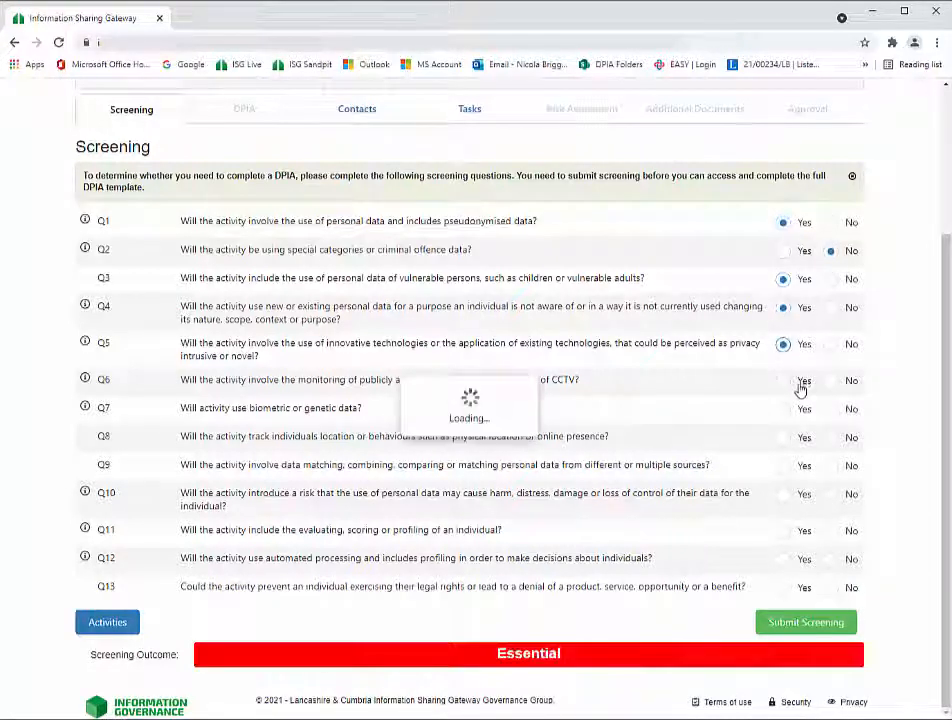
# - Answer No to screening Q7–Q13 and submit the screening
pyautogui.click(831, 409)
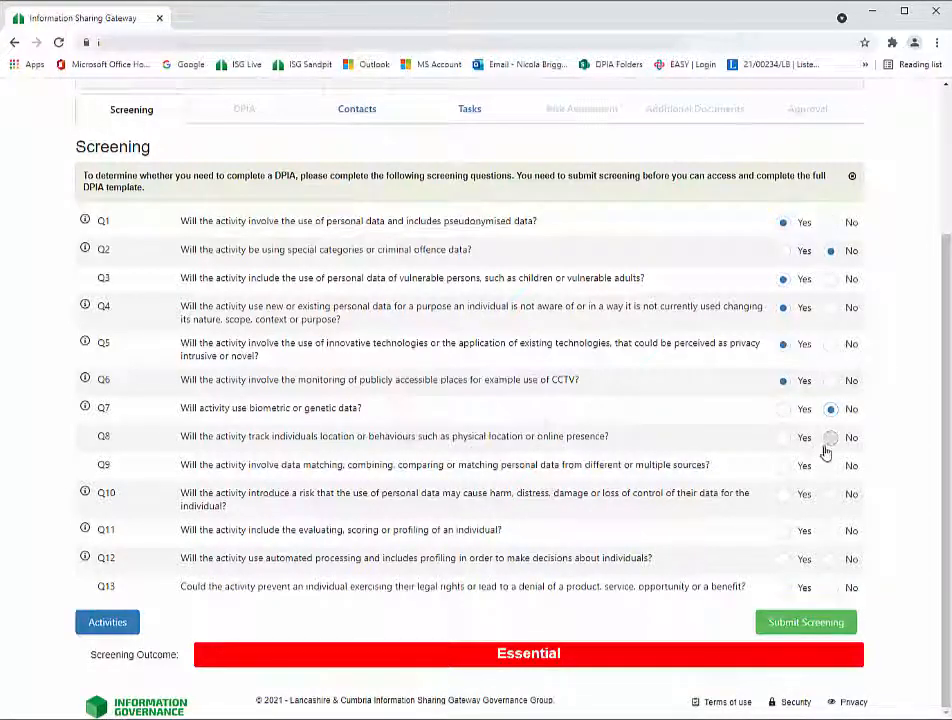
pyautogui.click(831, 438)
pyautogui.click(831, 466)
pyautogui.click(831, 495)
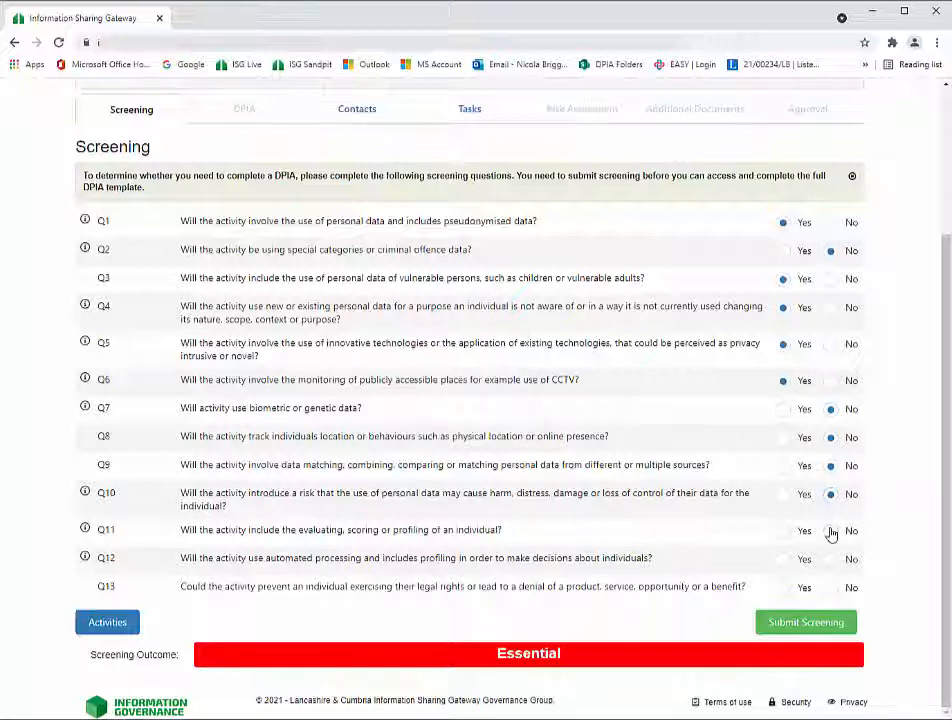
pyautogui.click(830, 533)
pyautogui.click(831, 560)
pyautogui.click(832, 589)
pyautogui.click(782, 628)
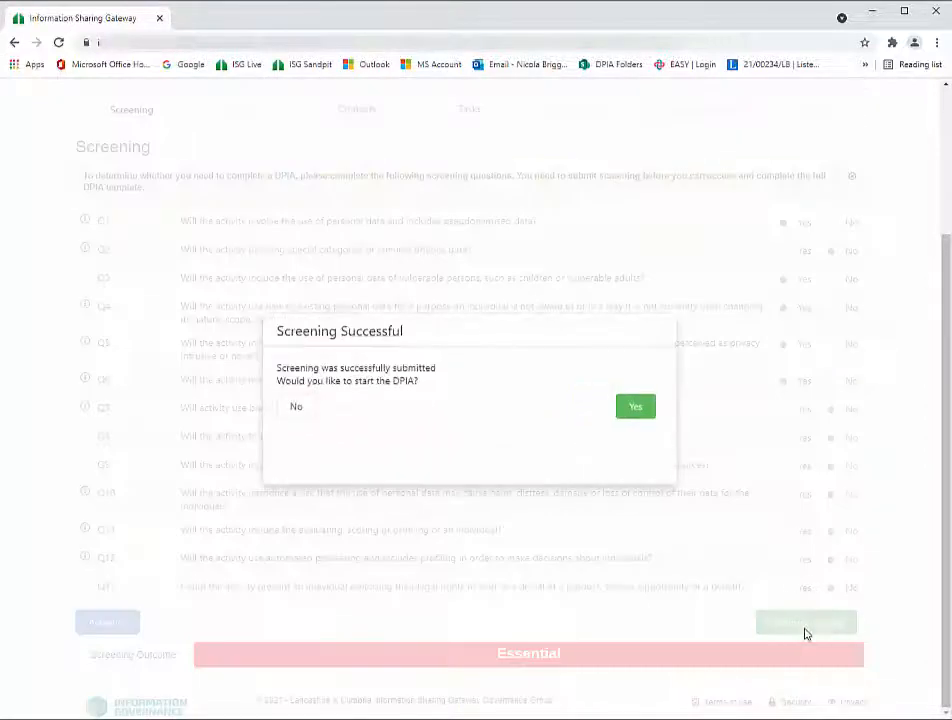
# - Start the DPIA and add Poppy Health Centre as a providing and receiving organisation
pyautogui.click(640, 407)
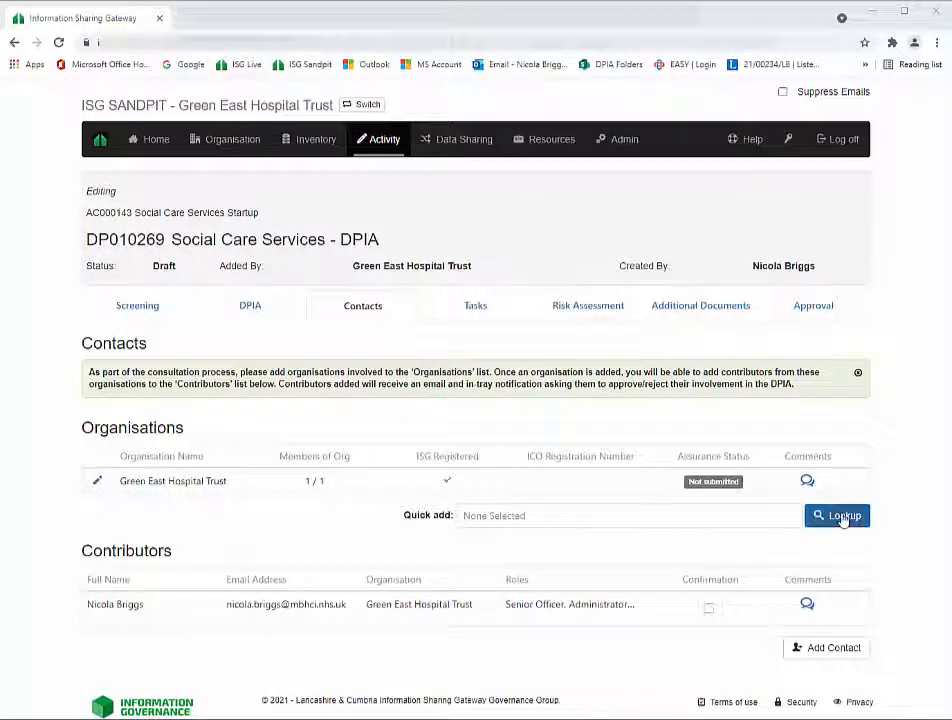
pyautogui.click(845, 517)
pyautogui.click(341, 263)
pyautogui.write('Poppy')
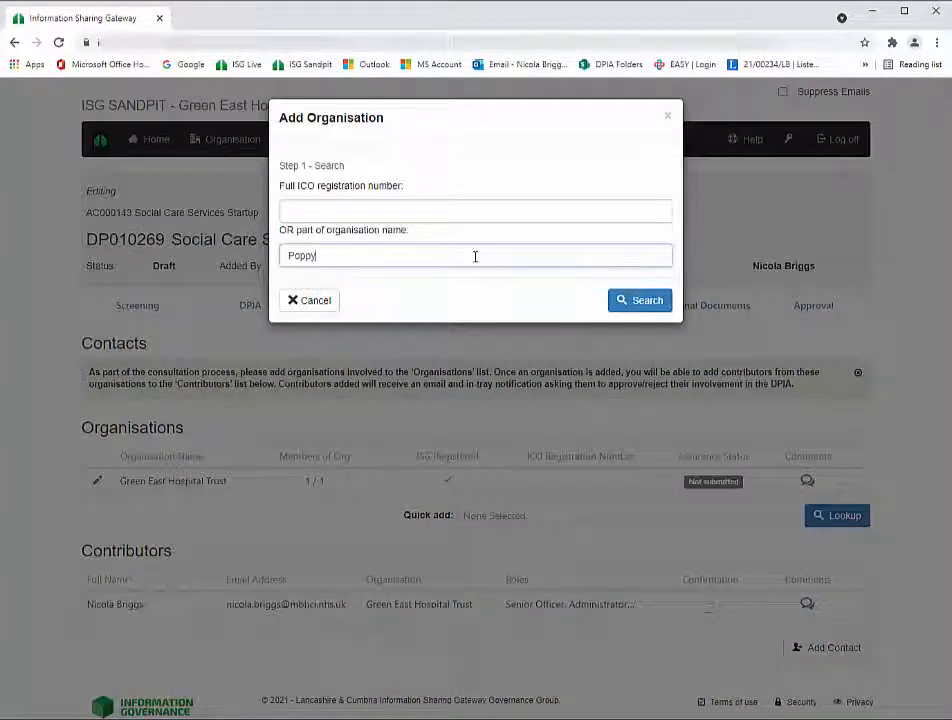
pyautogui.click(642, 305)
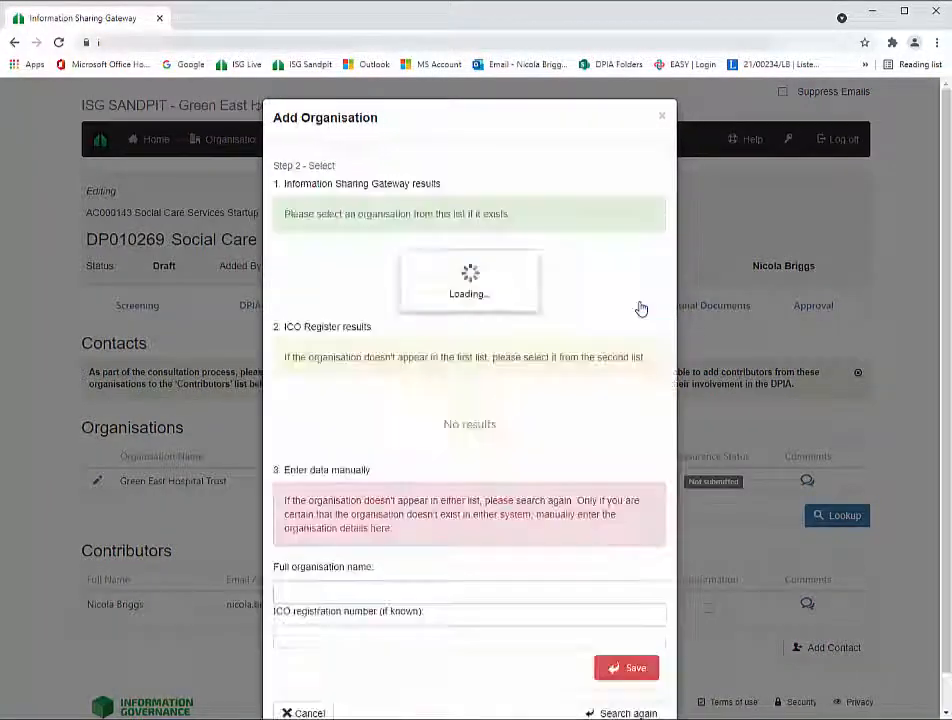
pyautogui.click(308, 263)
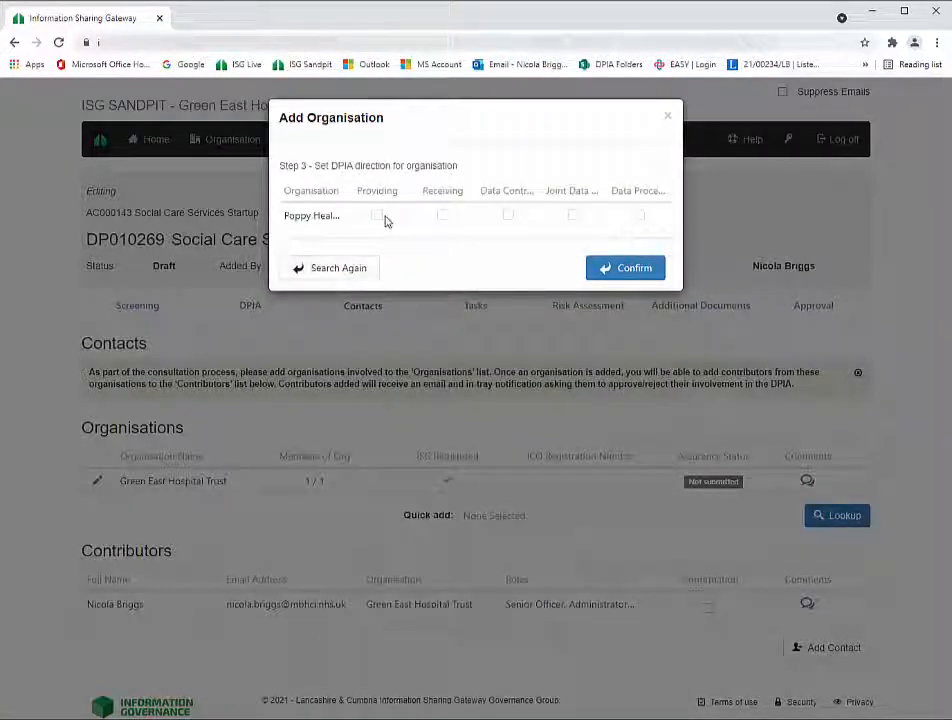
pyautogui.click(376, 215)
pyautogui.click(441, 217)
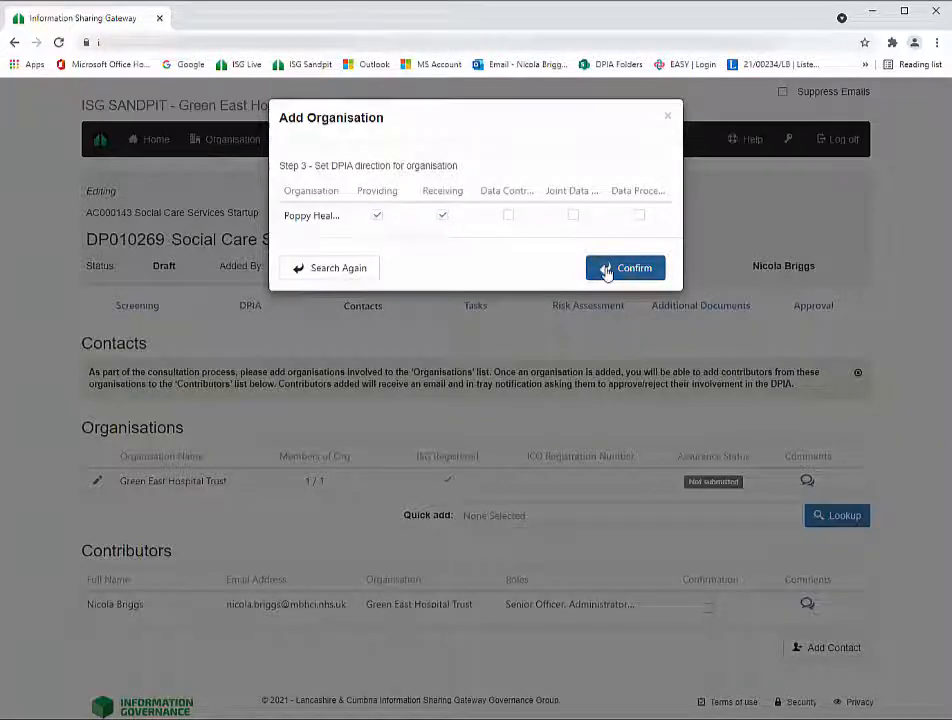
pyautogui.click(606, 269)
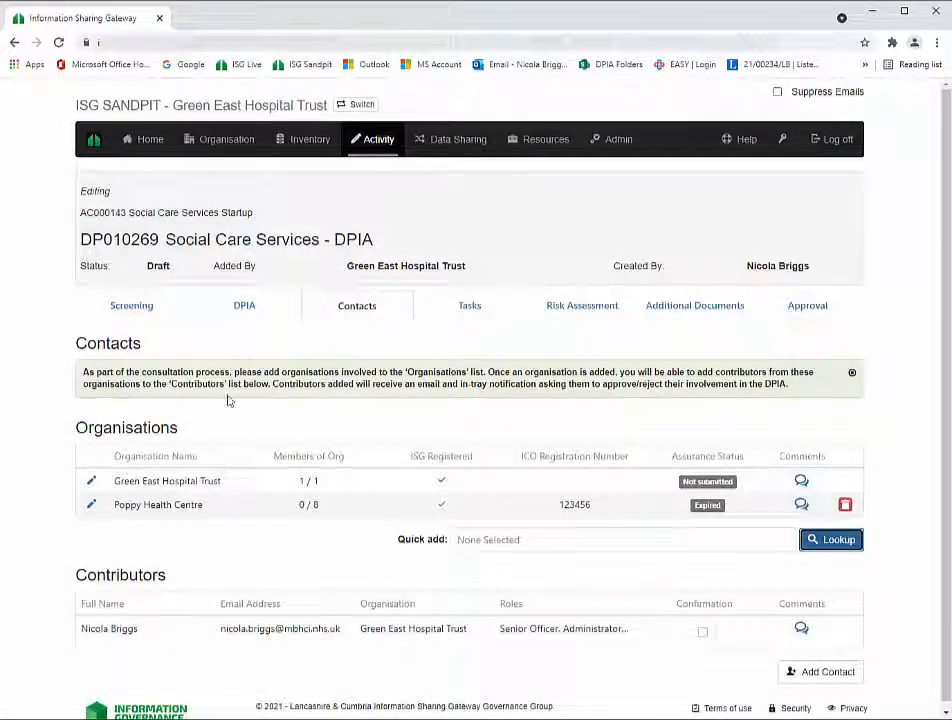
# - Mark Green East Hospital Trust as a Data Controller and save
pyautogui.click(89, 483)
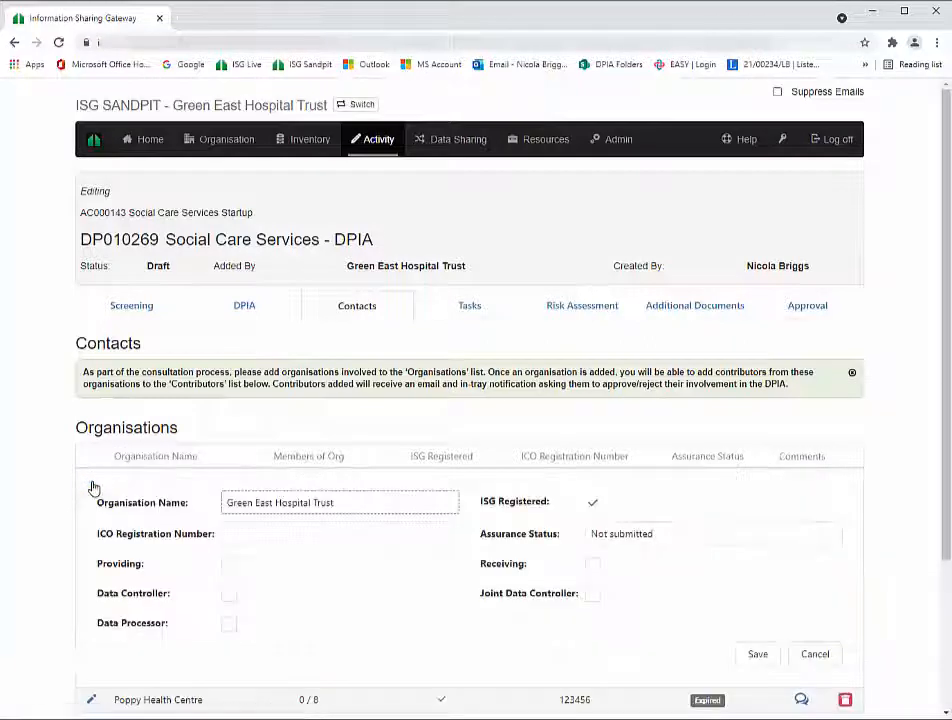
pyautogui.click(229, 595)
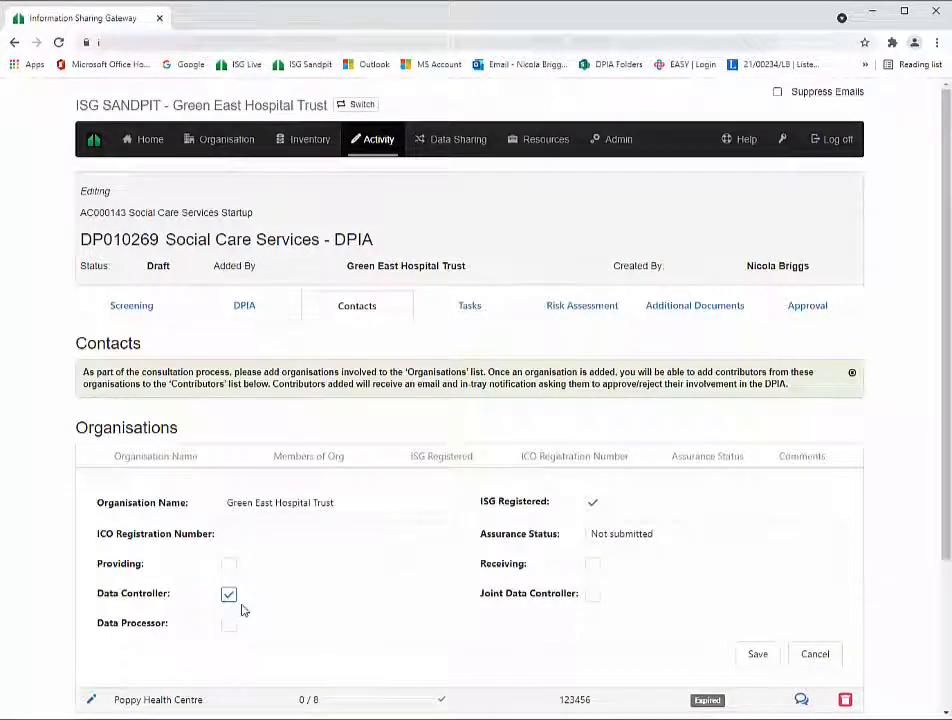
pyautogui.click(768, 658)
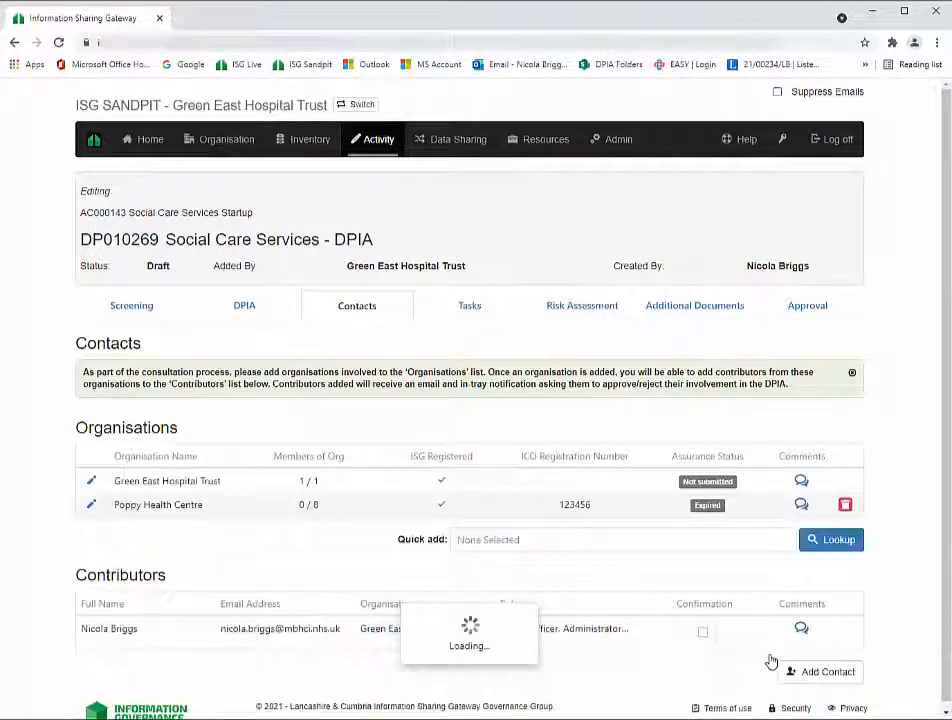
pyautogui.scroll(-1, 825, 665)
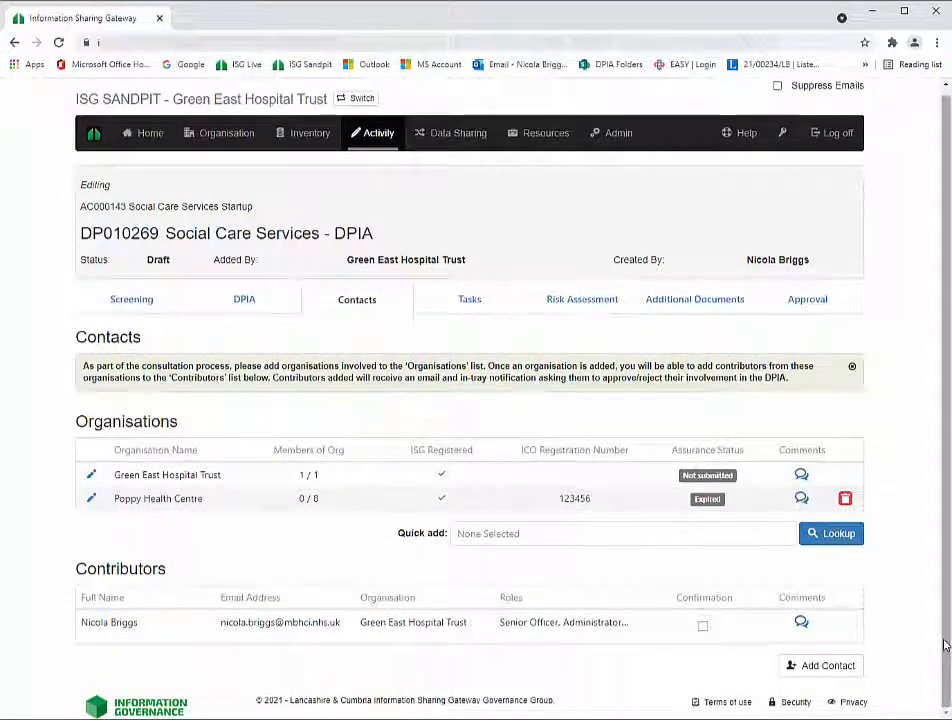
# - Add two Poppy Health Centre users as contributors to the DPIA, one after the other
pyautogui.click(810, 674)
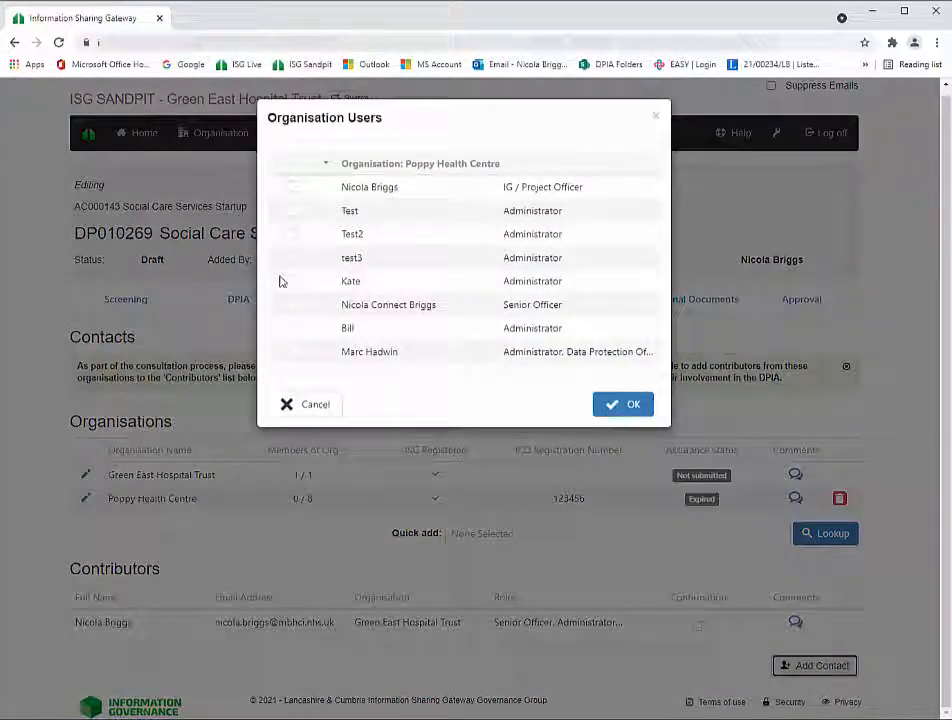
pyautogui.click(291, 355)
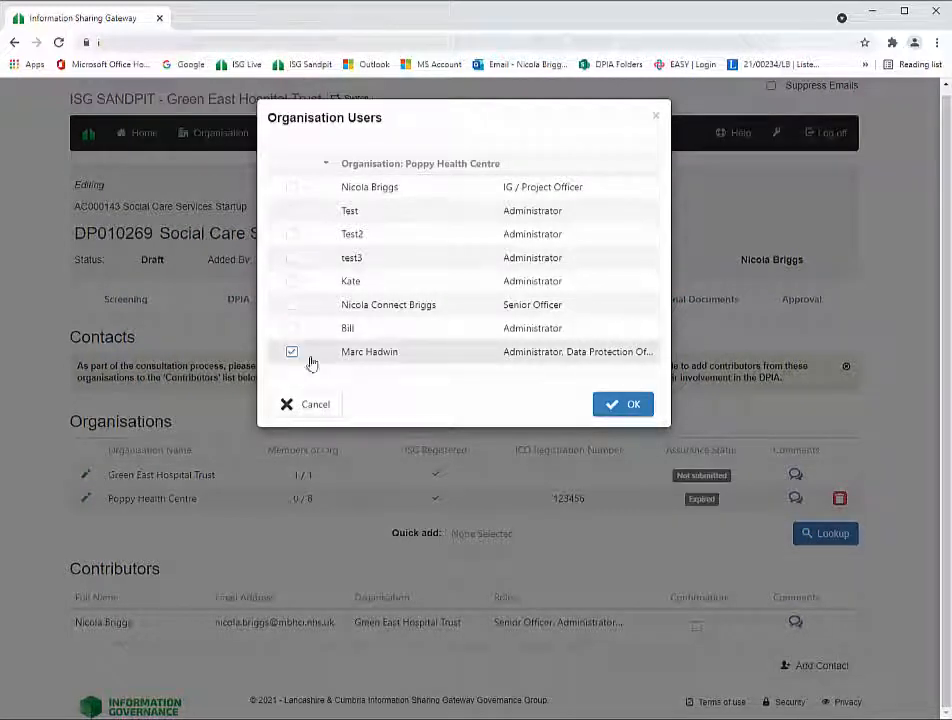
pyautogui.click(620, 408)
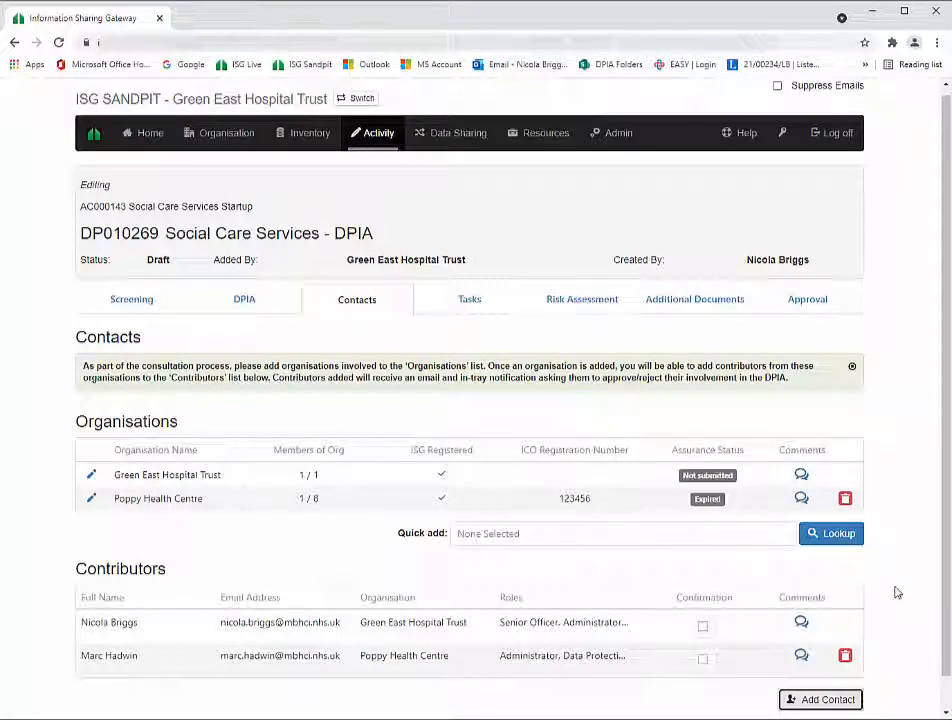
pyautogui.click(800, 699)
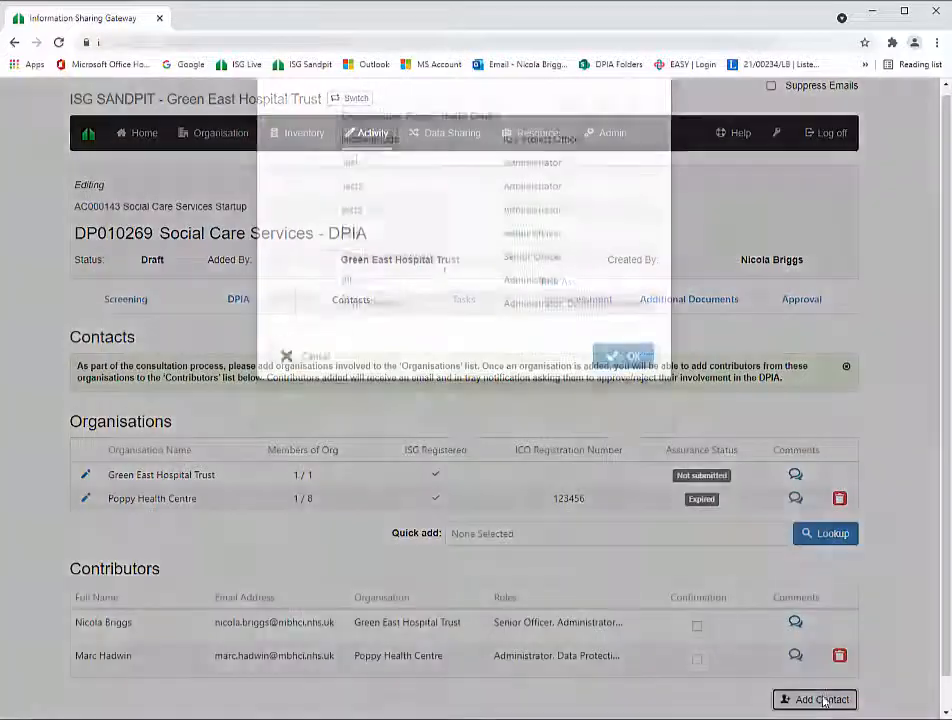
pyautogui.click(291, 187)
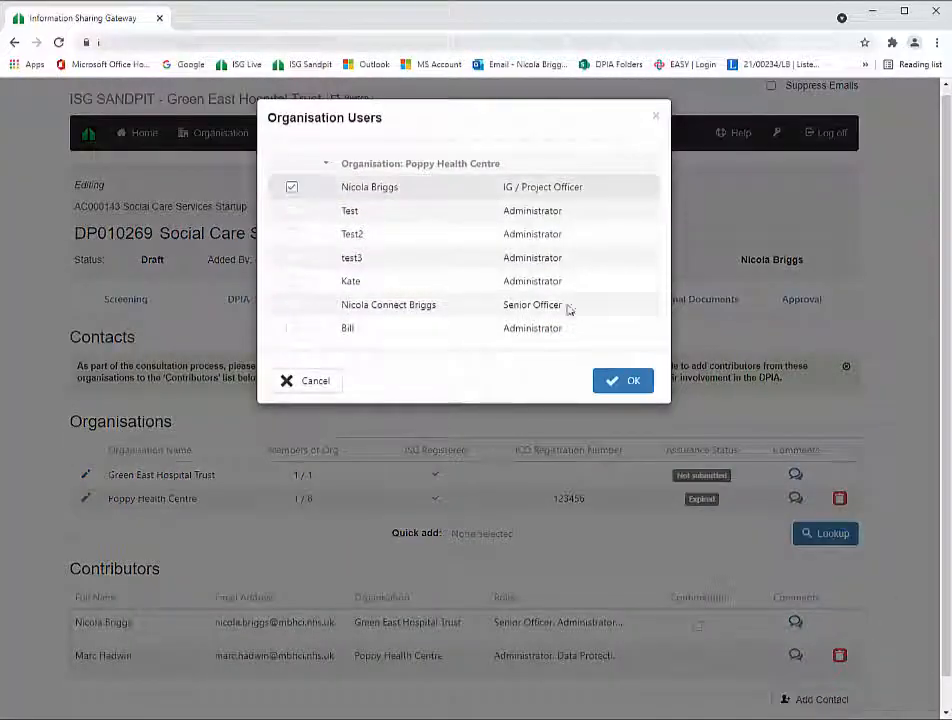
pyautogui.click(633, 382)
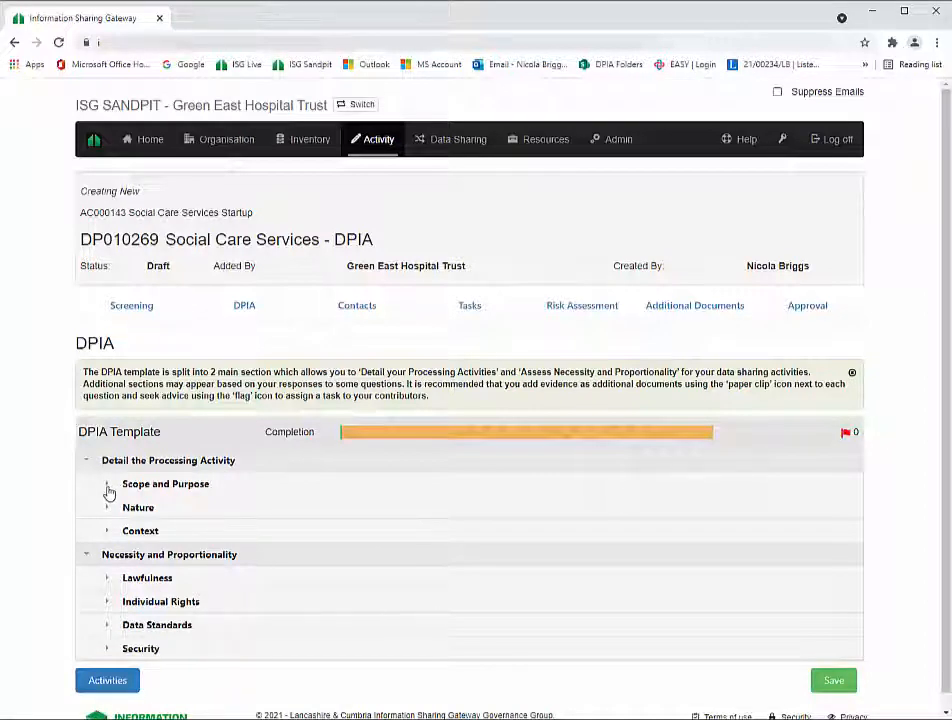
pyautogui.click(108, 490)
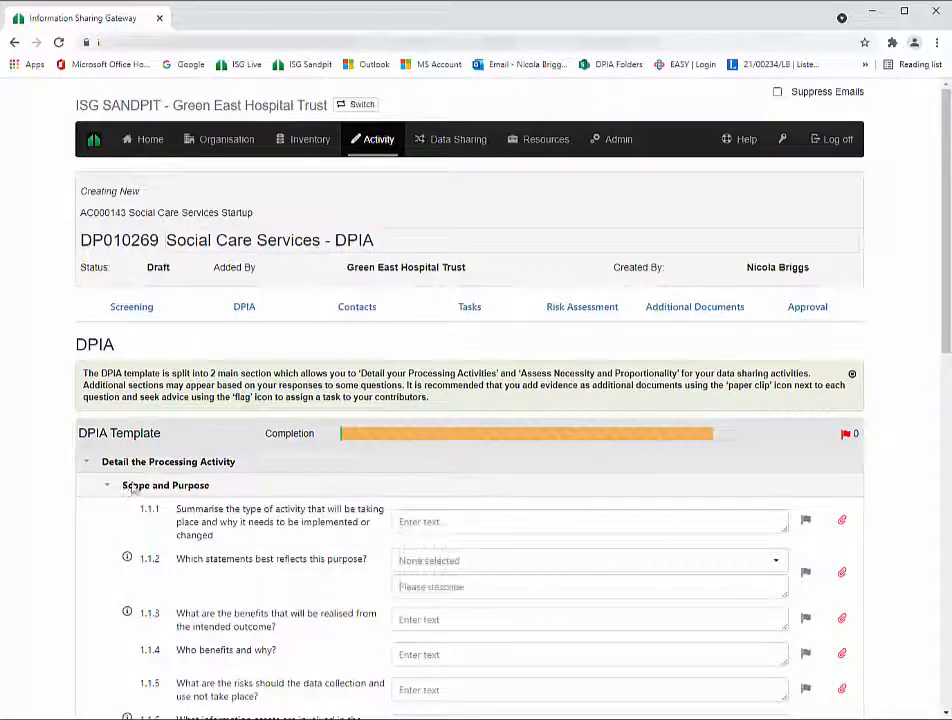
pyautogui.scroll(-2, 935, 514)
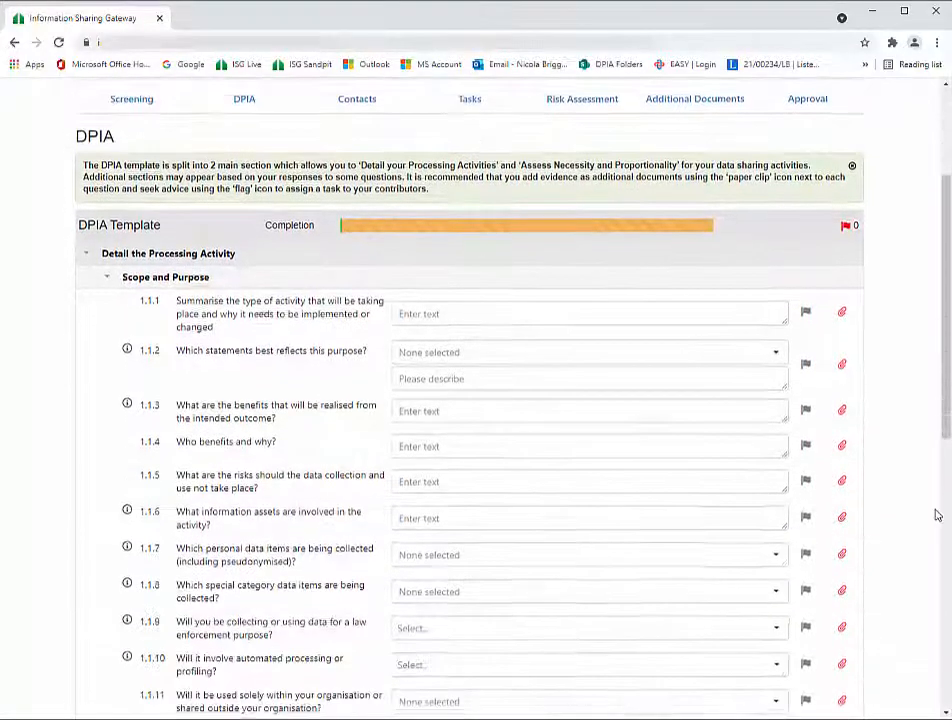
pyautogui.scroll(-3, 937, 514)
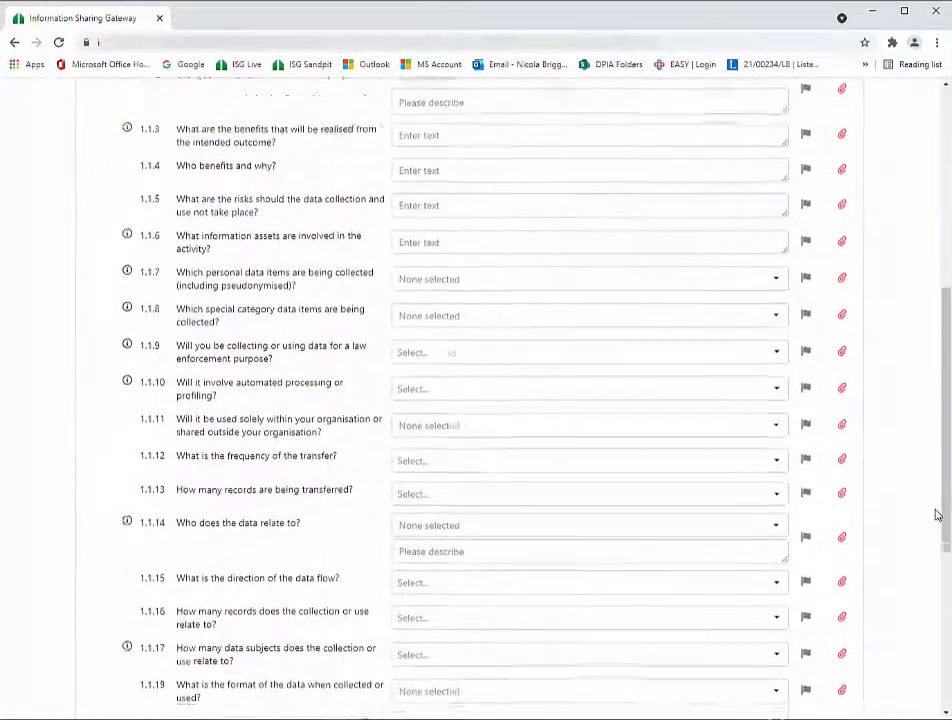
pyautogui.scroll(-3, 937, 514)
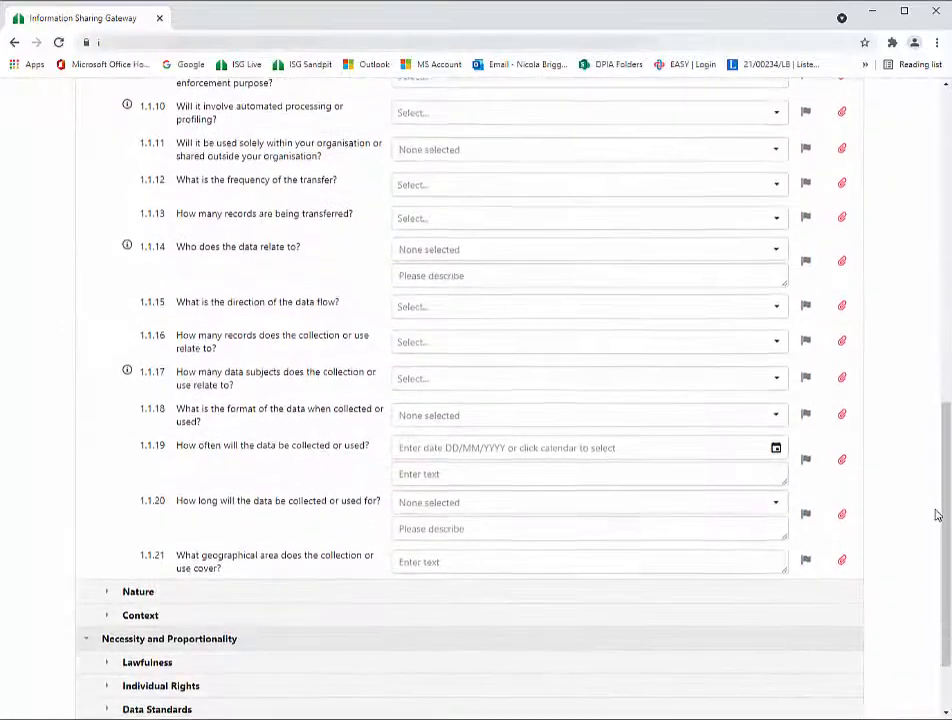
pyautogui.scroll(4, 937, 514)
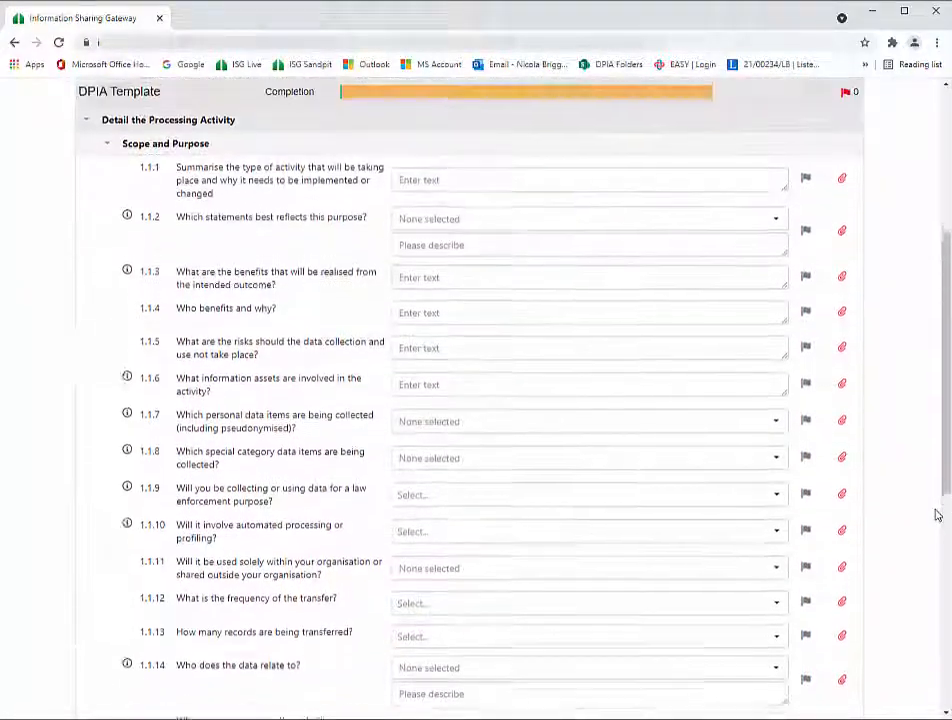
pyautogui.scroll(2, 937, 514)
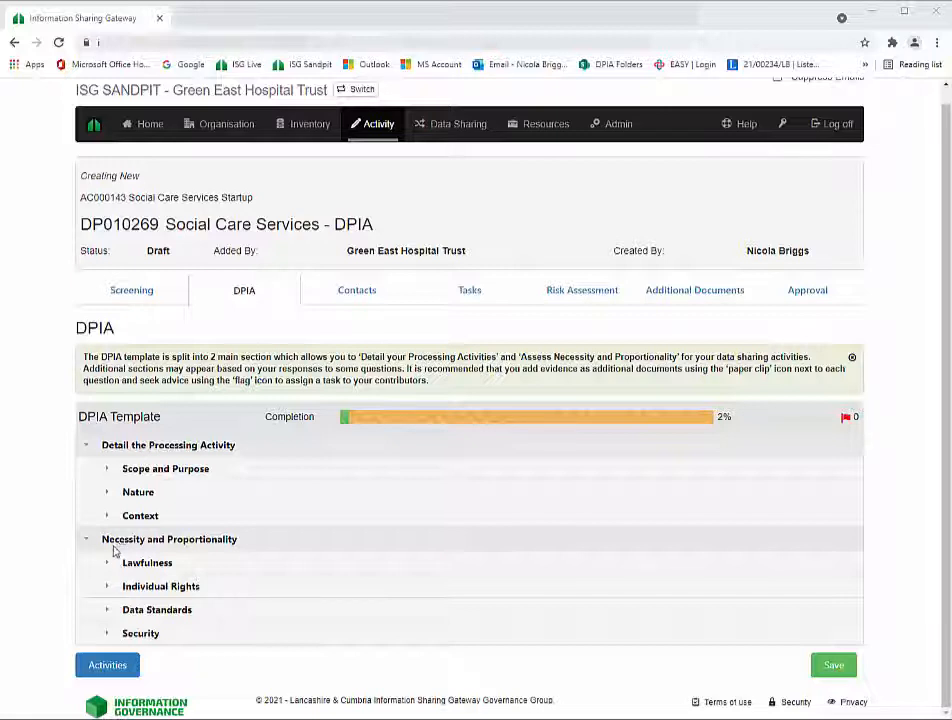
# - Set the lawful basis for question 2.4.1 to Consent of the data subject
pyautogui.click(108, 565)
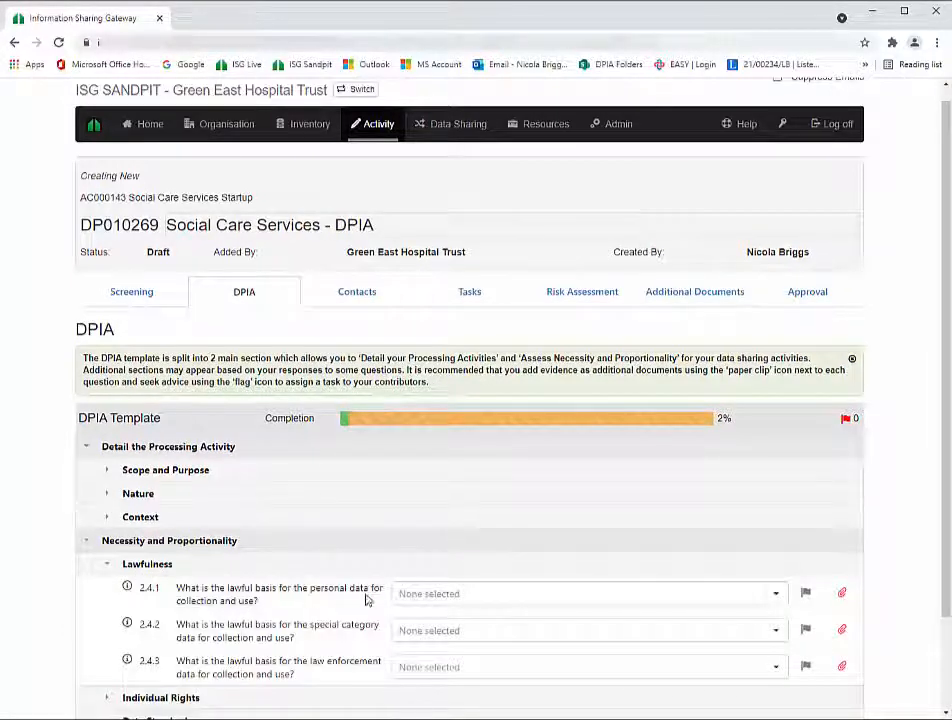
pyautogui.click(778, 597)
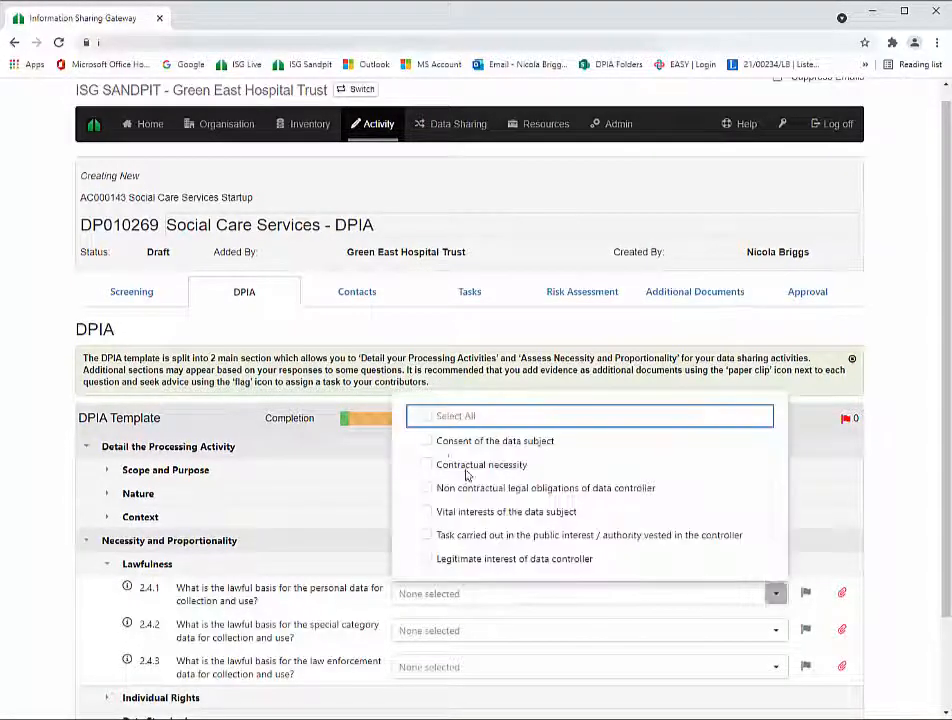
pyautogui.click(427, 442)
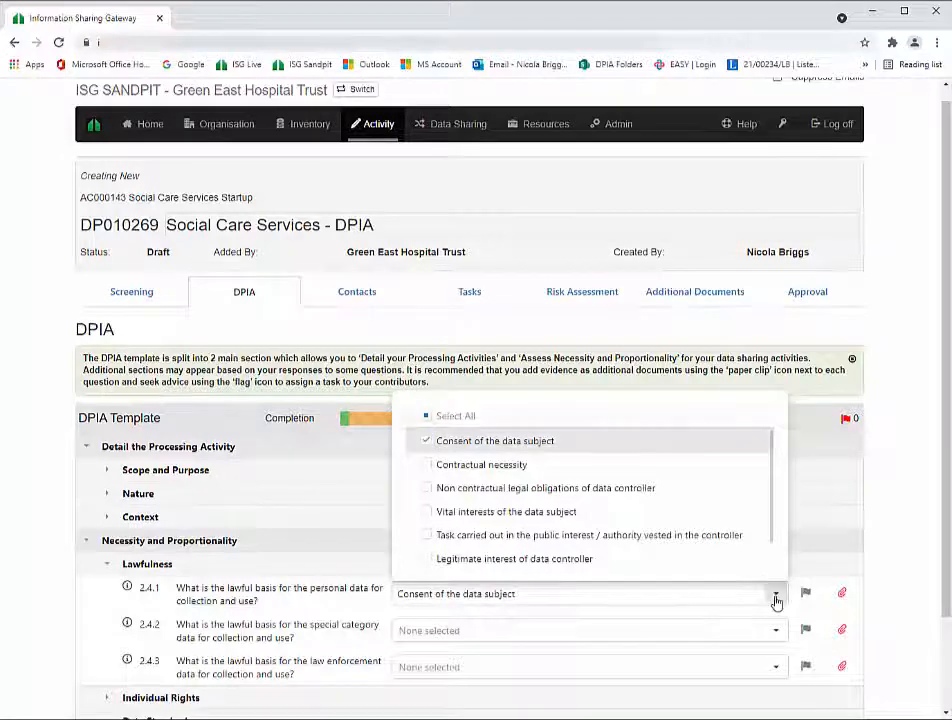
pyautogui.click(777, 598)
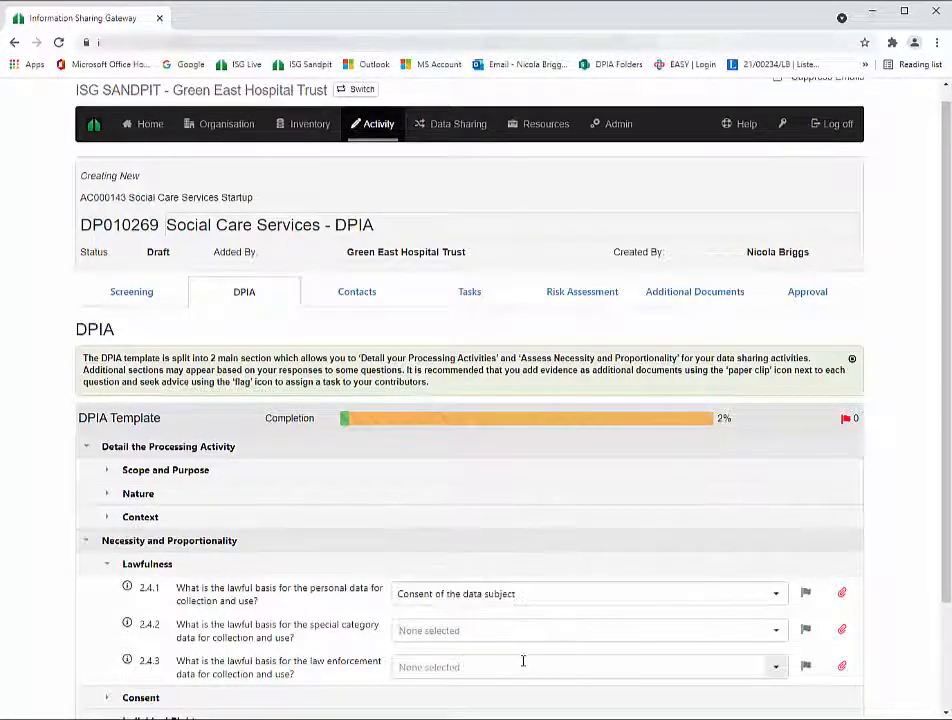
# - Expand the newly added Consent section to review its questions
pyautogui.scroll(-1, 522, 661)
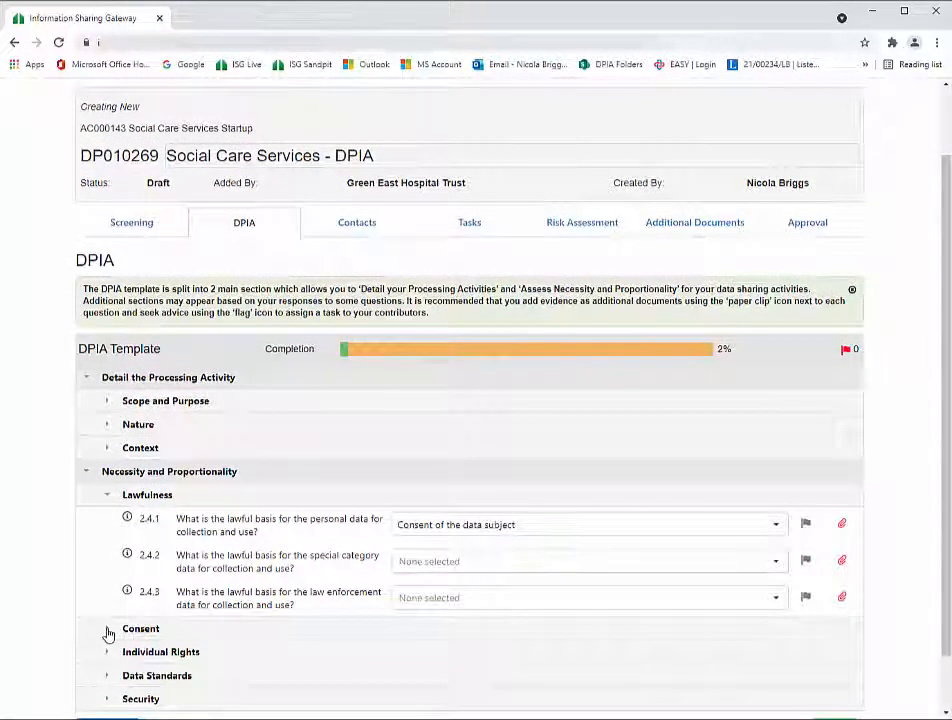
pyautogui.click(108, 633)
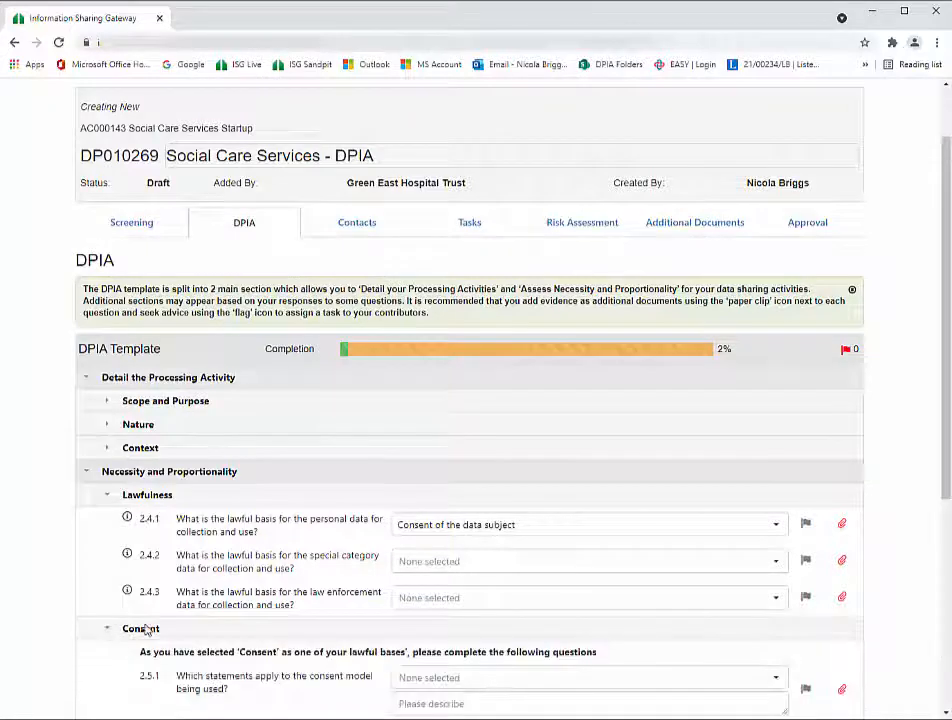
pyautogui.scroll(-4, 244, 622)
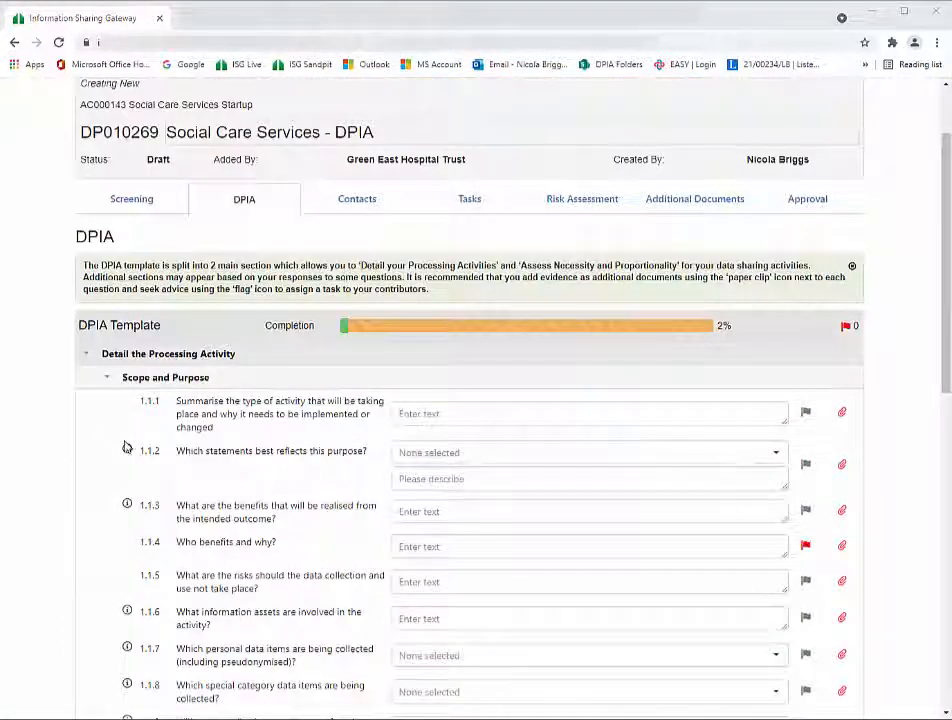
pyautogui.moveTo(128, 453)
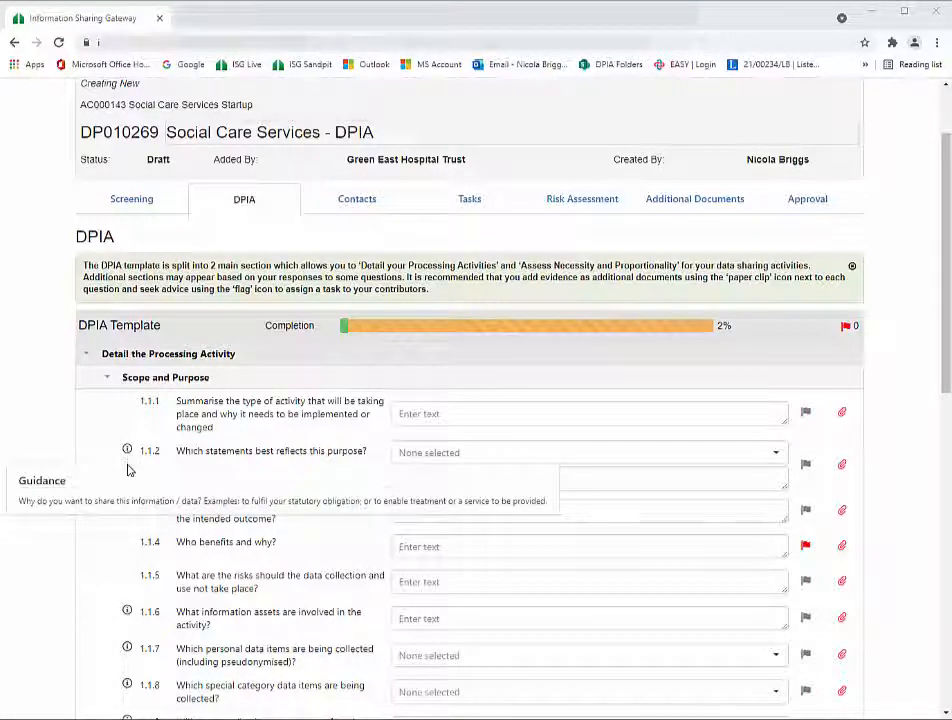
pyautogui.moveTo(128, 612)
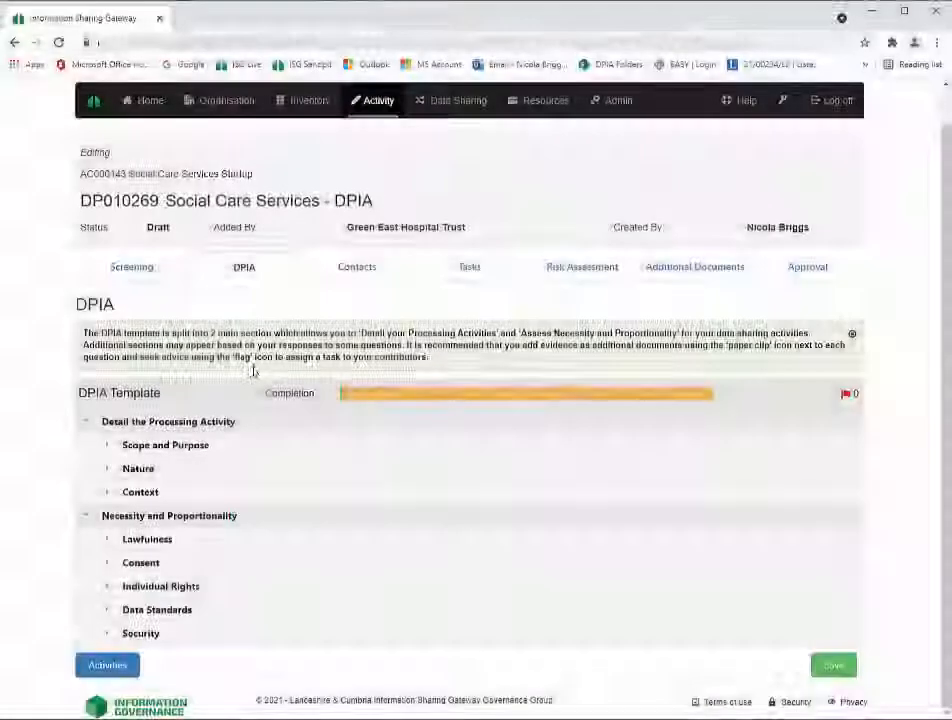
# - Upload UploadDPIAeg.docx and UploadExample.jpg as evidence for question 2.8.1, then save the DPIA
pyautogui.click(107, 612)
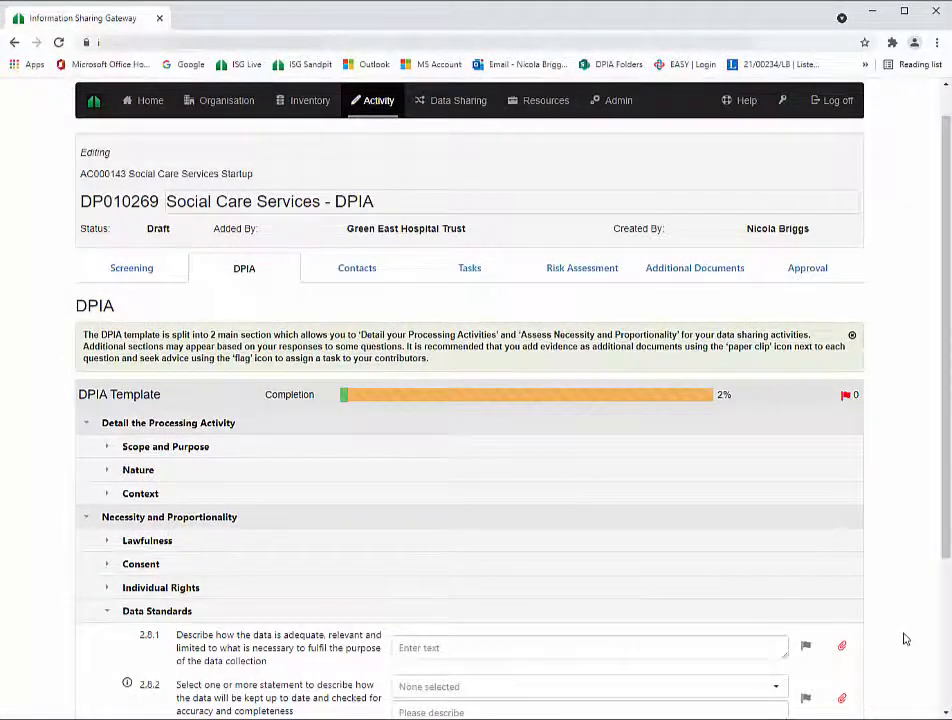
pyautogui.scroll(-3, 903, 640)
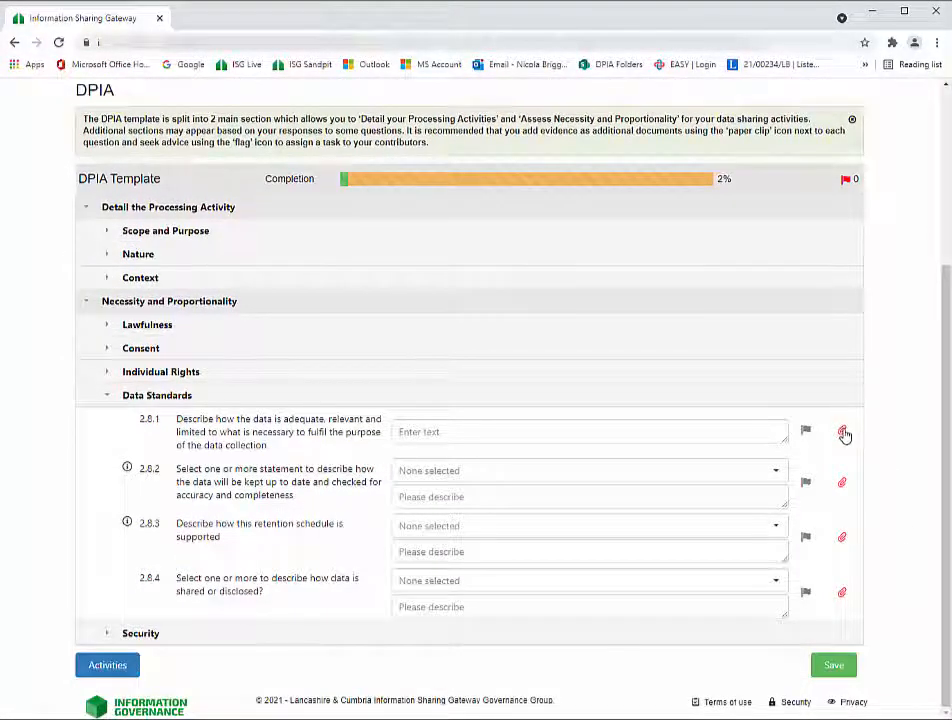
pyautogui.click(846, 432)
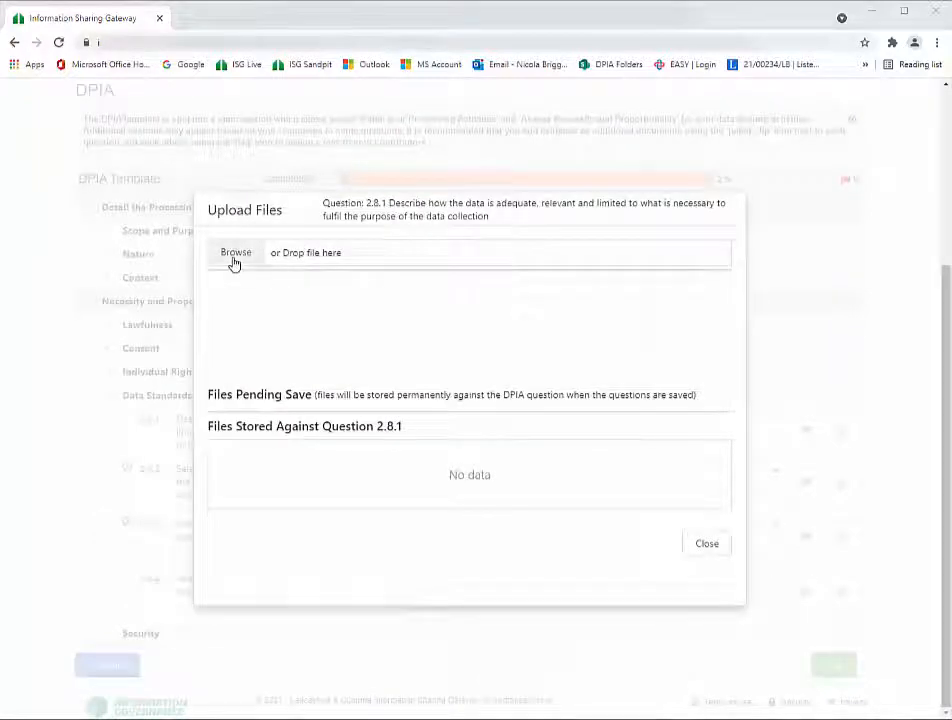
pyautogui.click(234, 261)
pyautogui.click(158, 101)
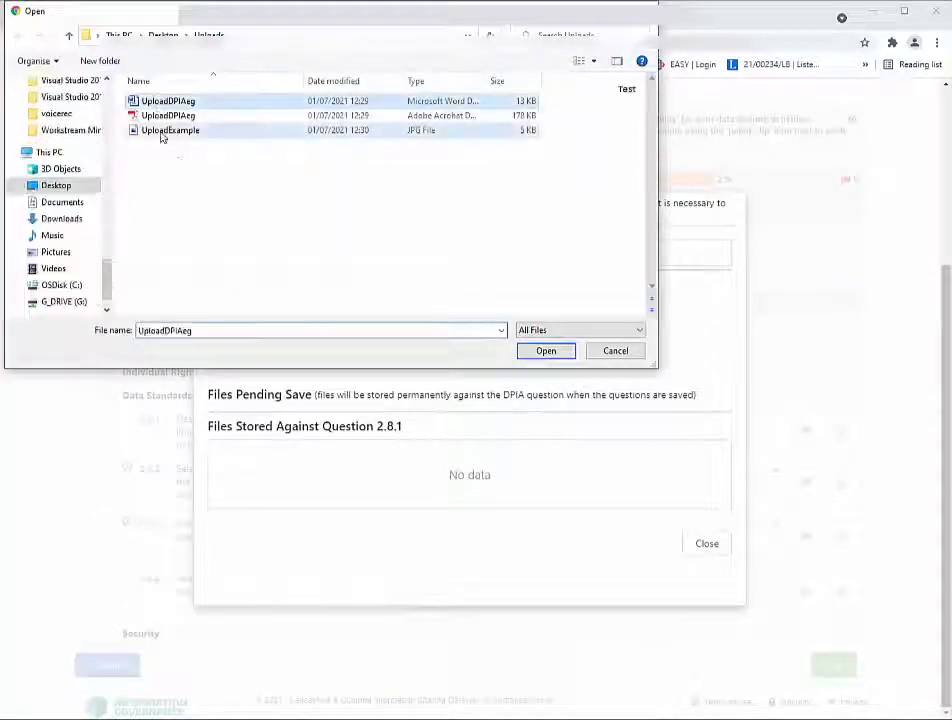
pyautogui.keyDown('ctrl'); pyautogui.click(166, 130); pyautogui.keyUp('ctrl')
pyautogui.click(546, 351)
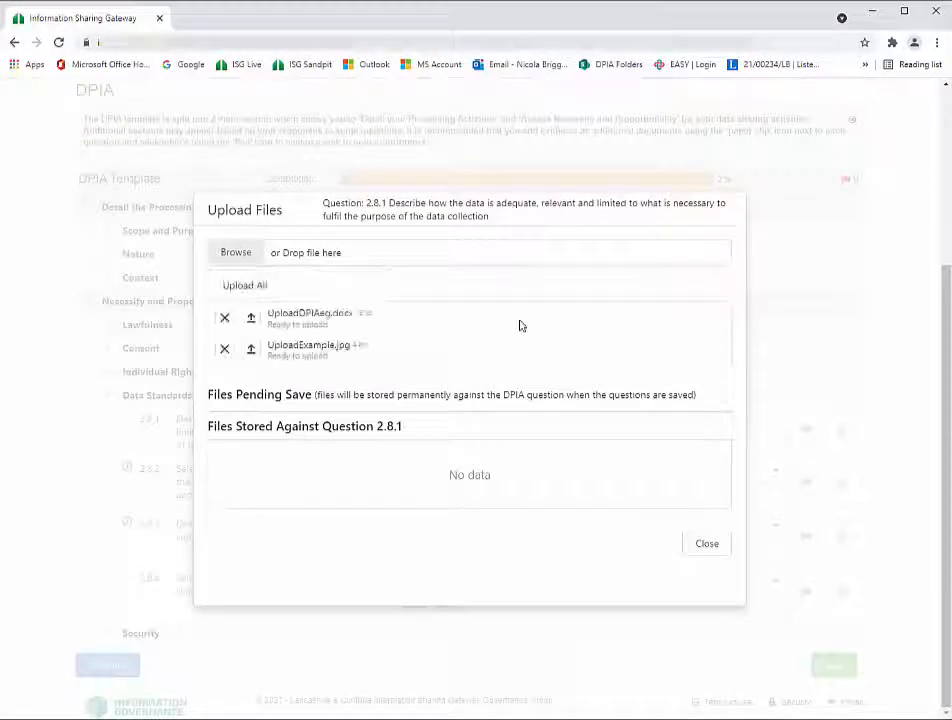
pyautogui.click(248, 287)
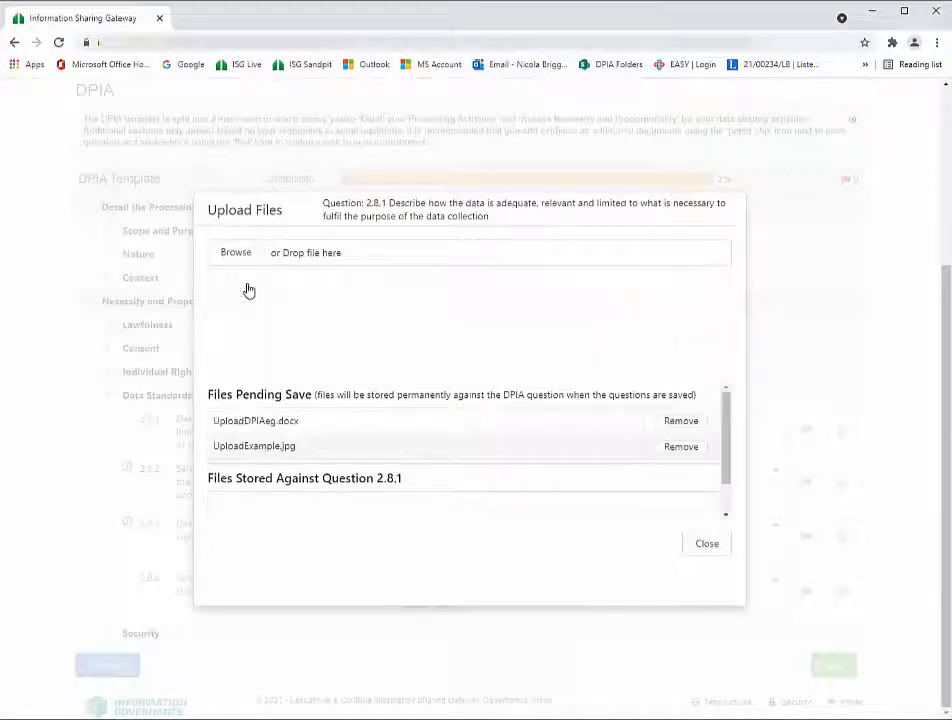
pyautogui.click(706, 543)
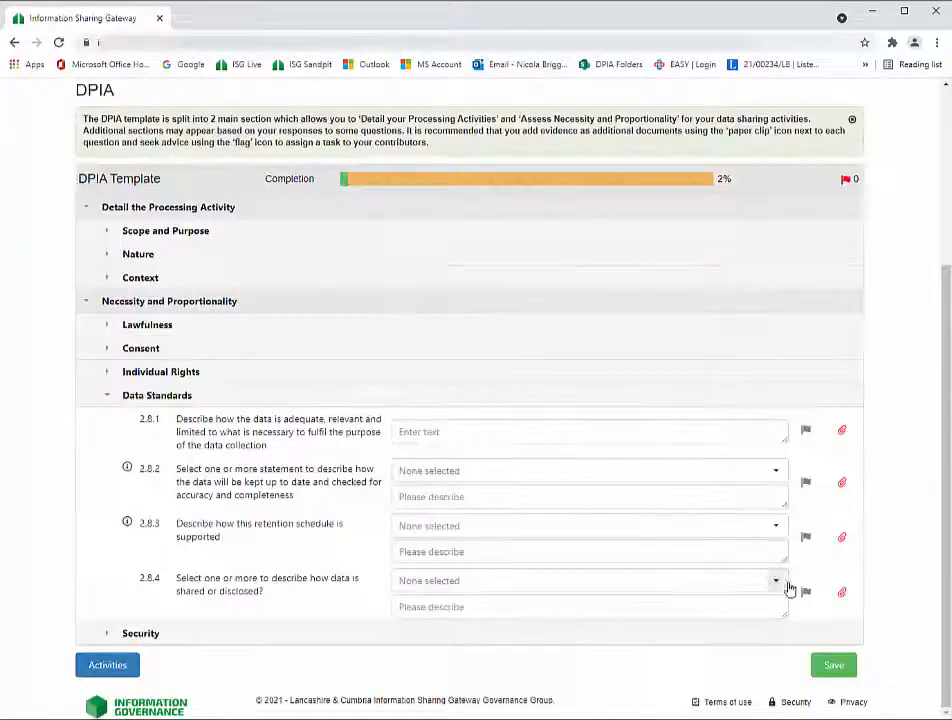
pyautogui.click(828, 670)
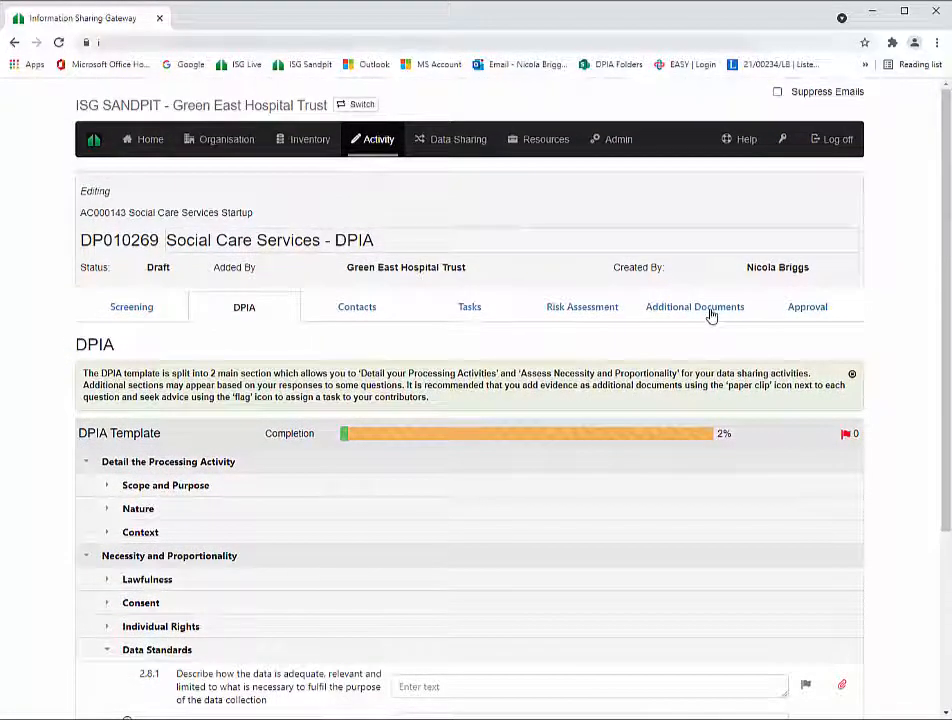
# - Assign a task on question 1.1.4, review date 21/07/2021: 'Please can you add cetails for the benefits'
pyautogui.click(711, 314)
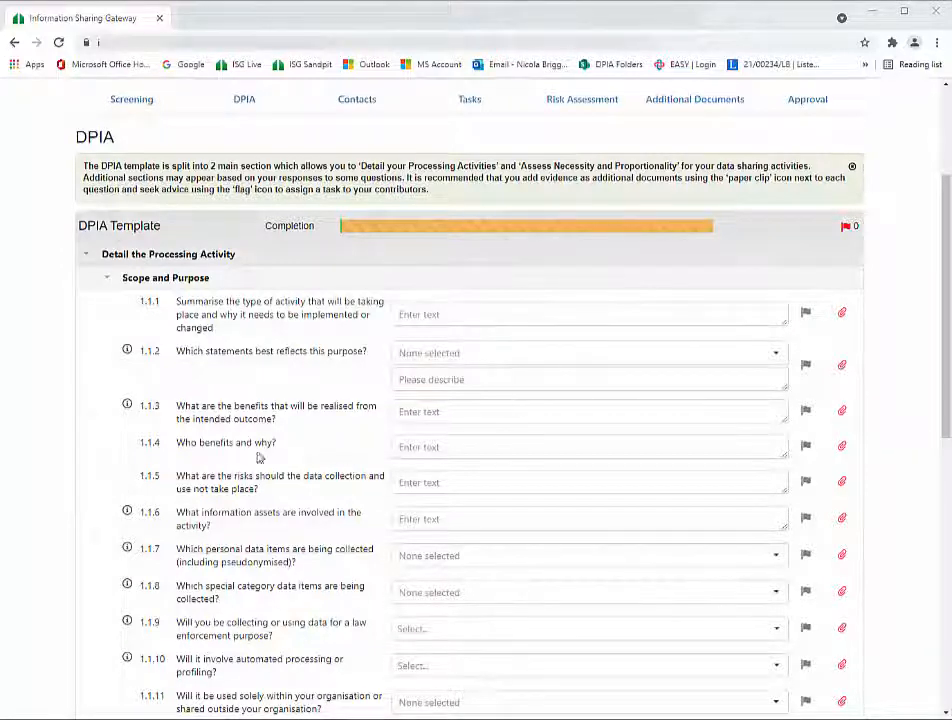
pyautogui.moveTo(180, 451); pyautogui.dragTo(277, 453)
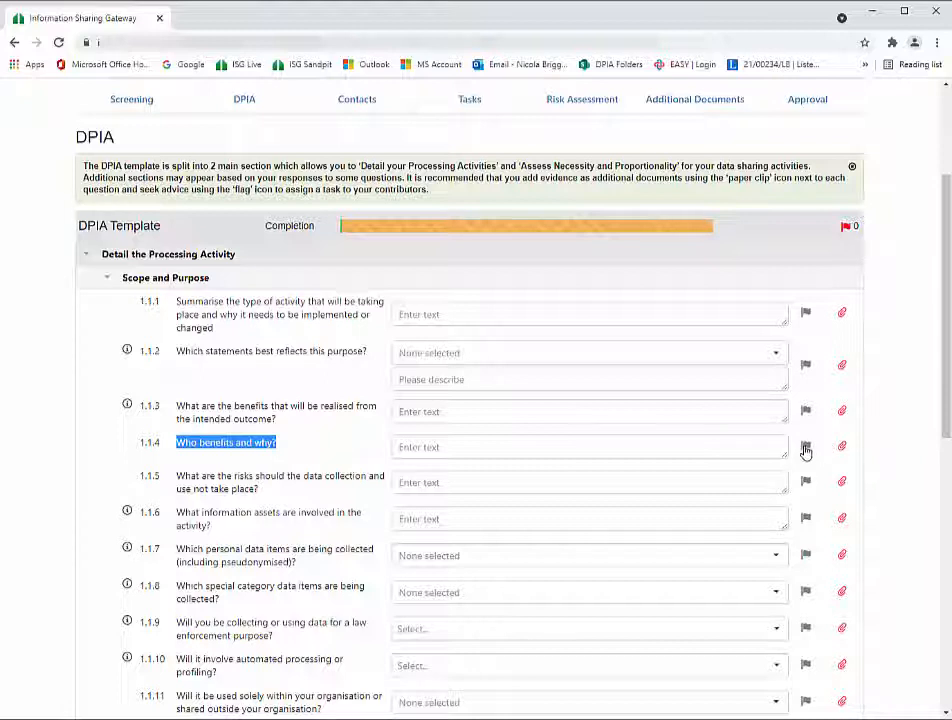
pyautogui.click(806, 450)
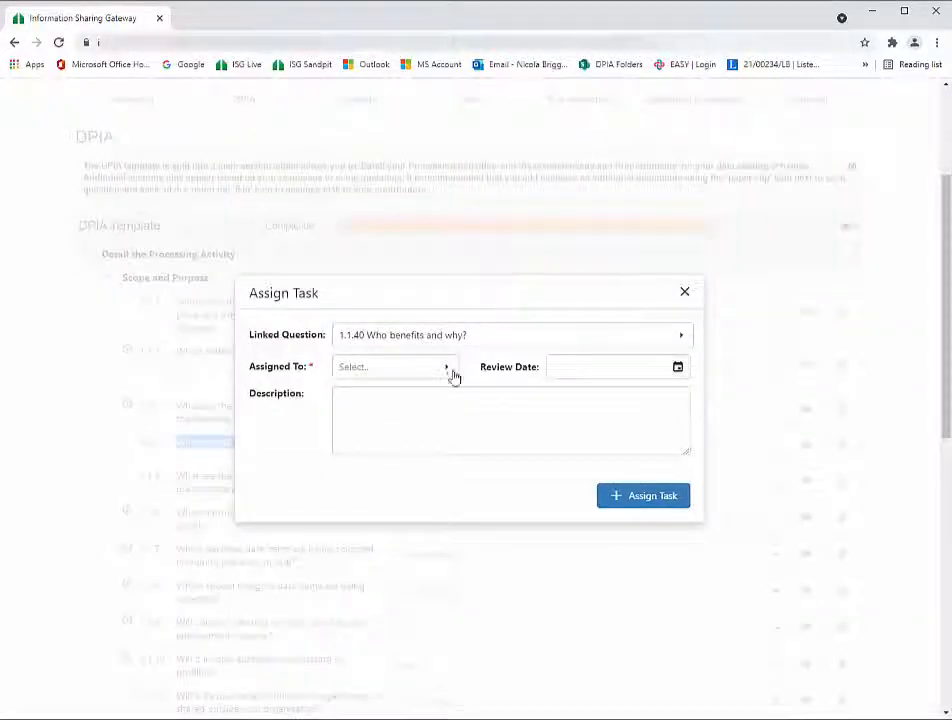
pyautogui.click(447, 370)
pyautogui.click(368, 450)
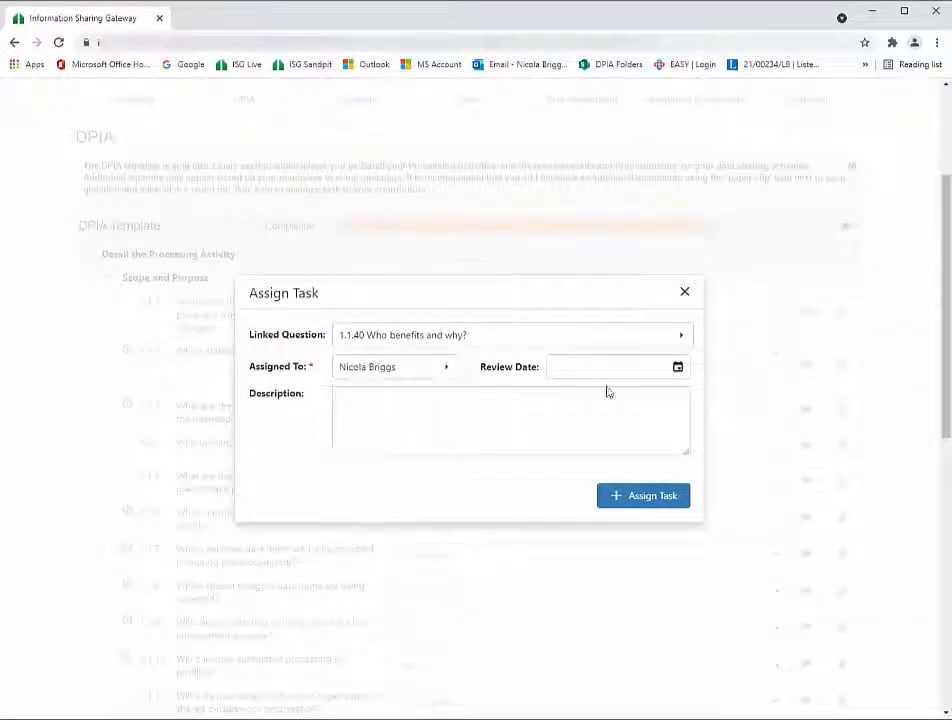
pyautogui.click(678, 370)
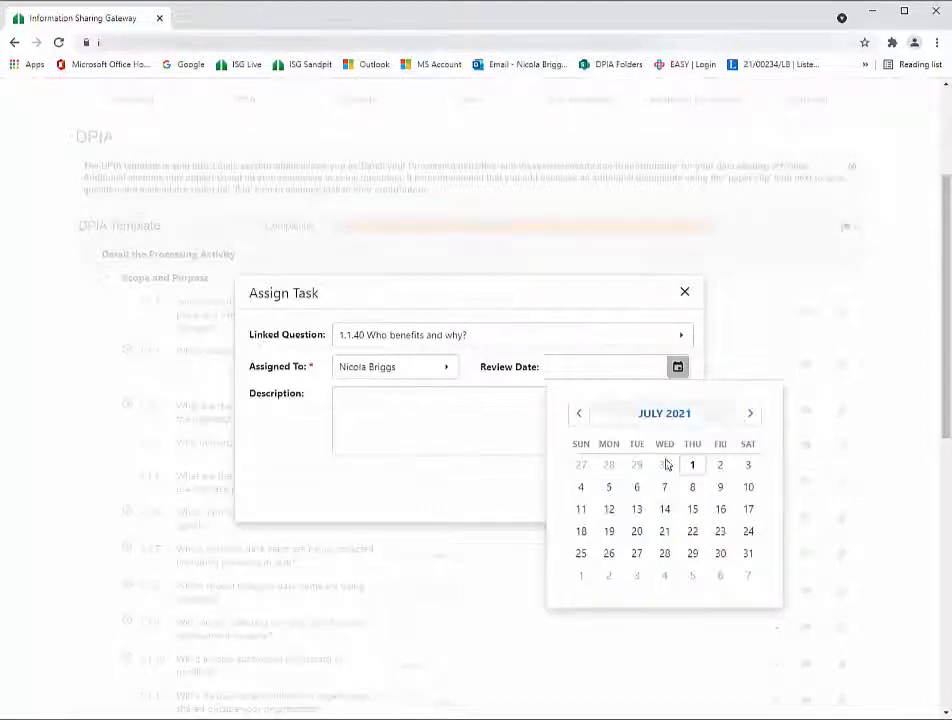
pyautogui.click(665, 535)
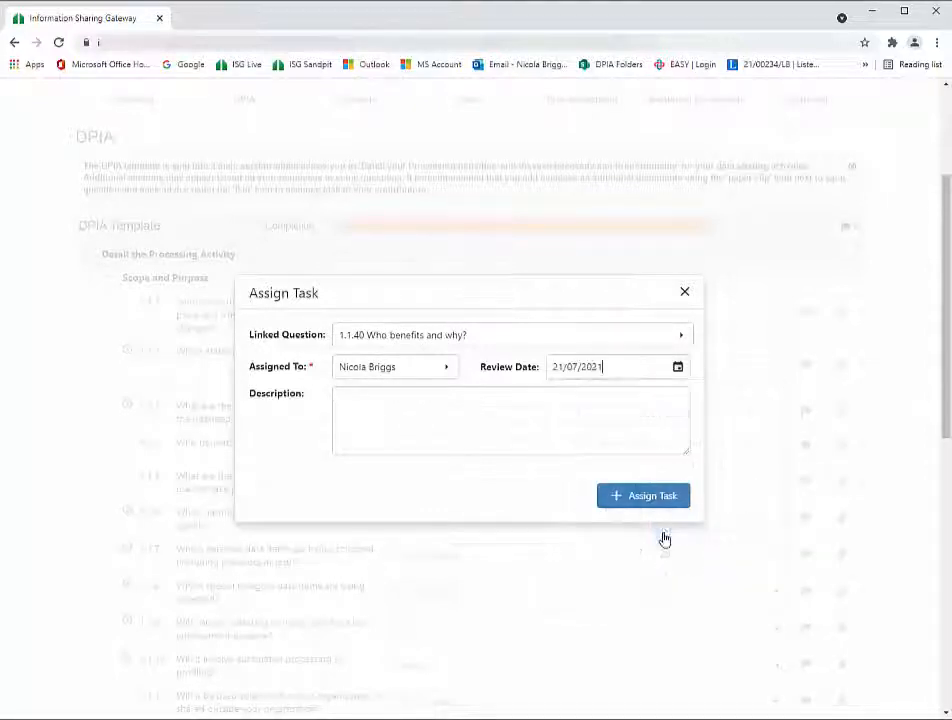
pyautogui.click(457, 414)
pyautogui.write('Please can you add')
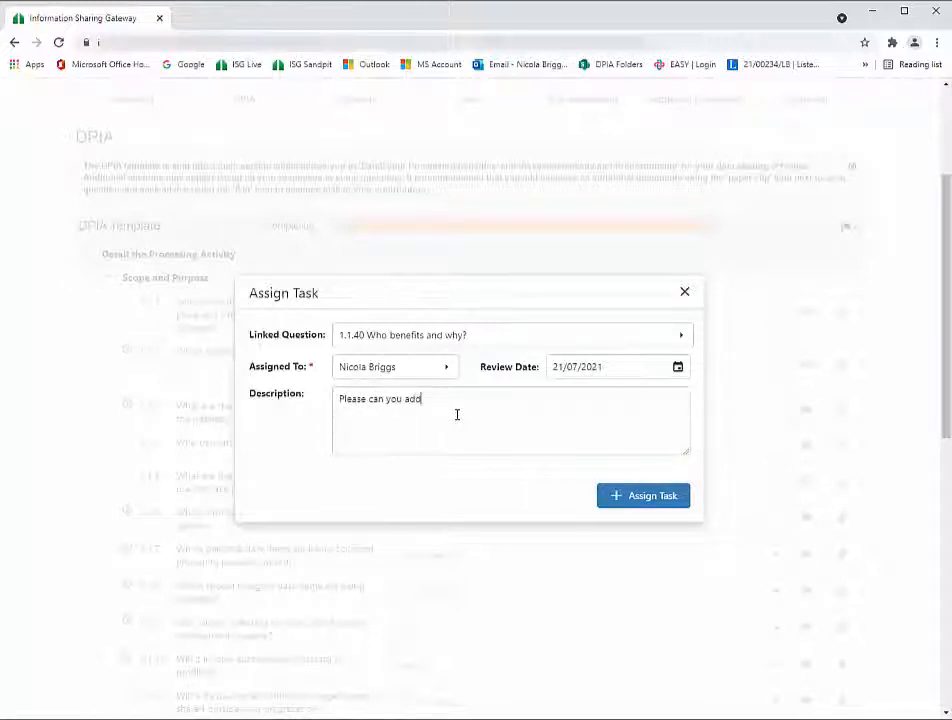
pyautogui.write(' c')
pyautogui.write('etails for the benefit')
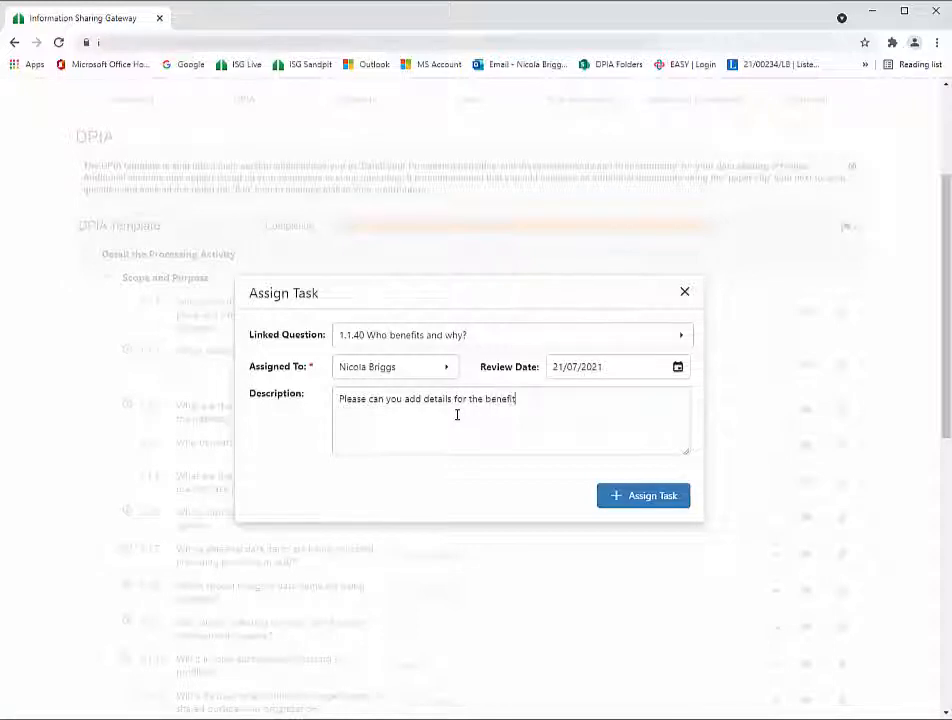
pyautogui.write('s')
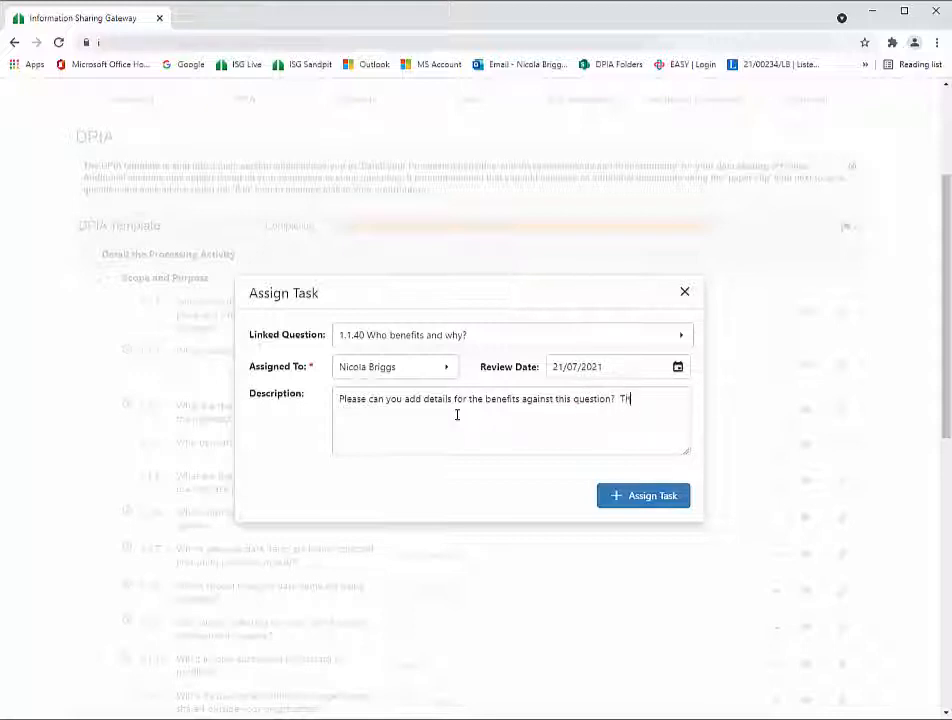
pyautogui.click(652, 496)
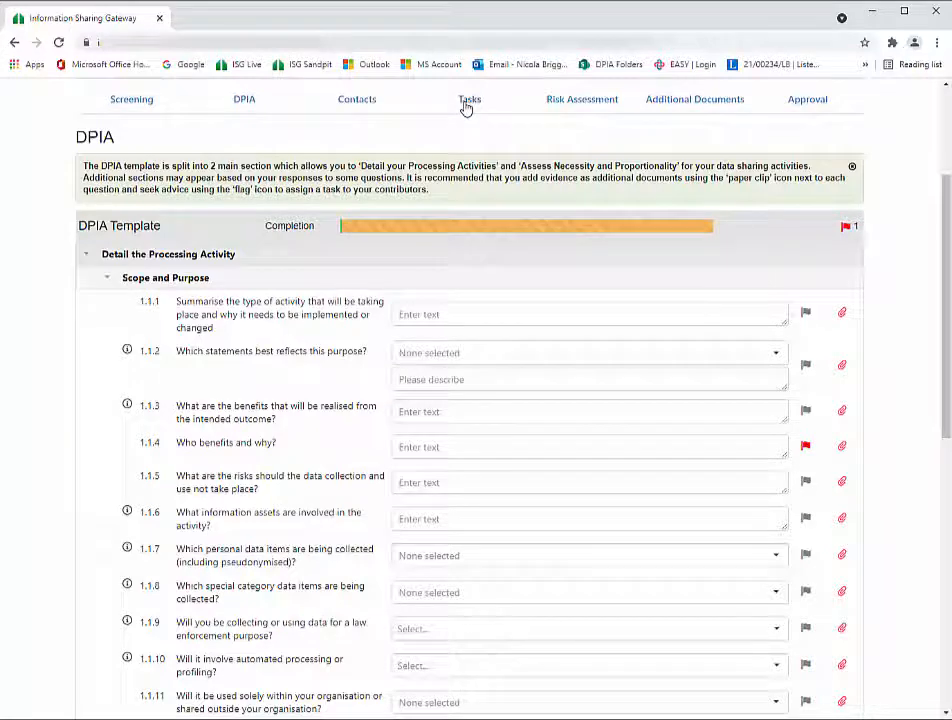
# - Check the new task's details in the Tasks list, then move to the Risk Assessment page
pyautogui.click(465, 108)
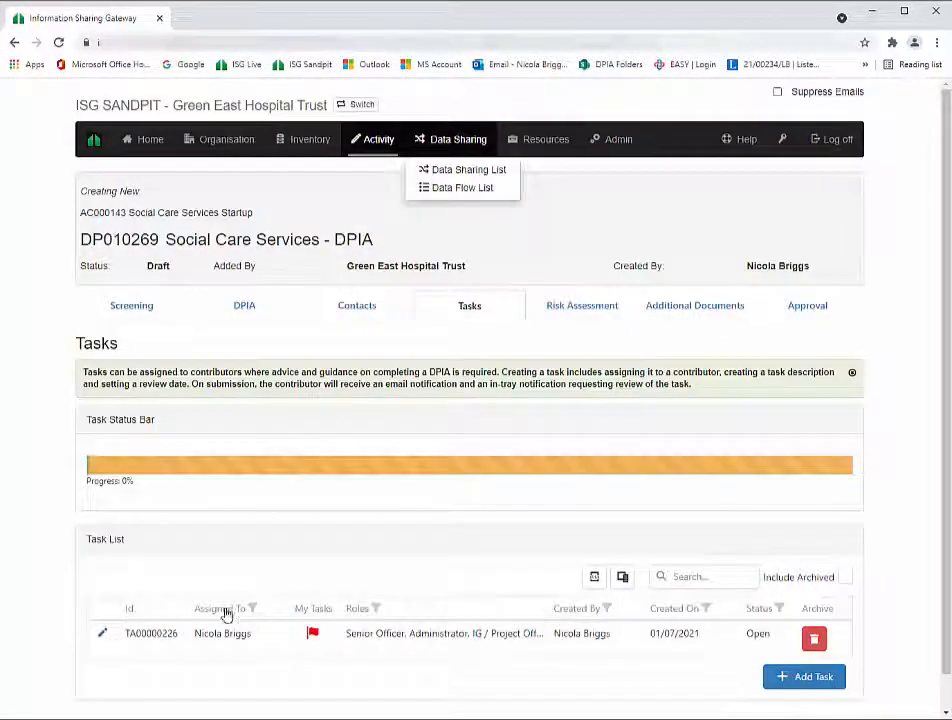
pyautogui.click(101, 637)
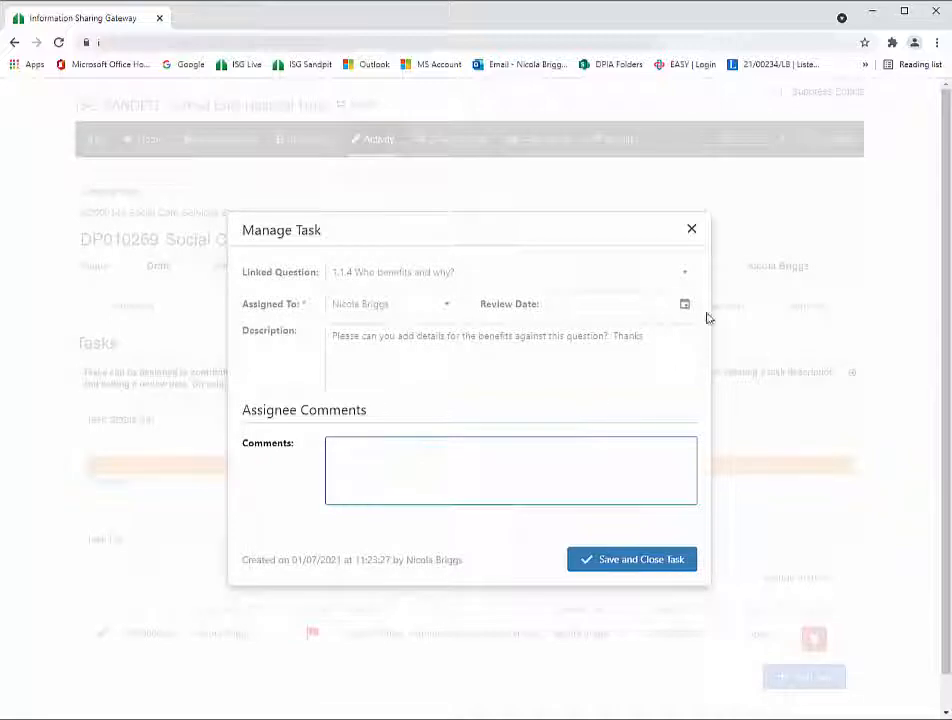
pyautogui.click(691, 229)
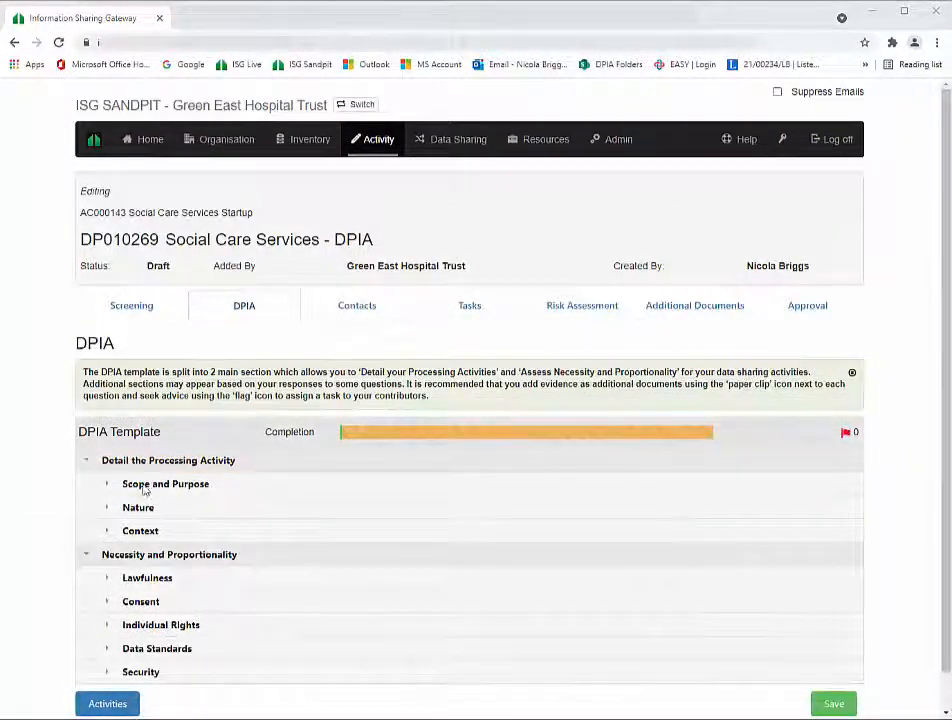
pyautogui.click(578, 310)
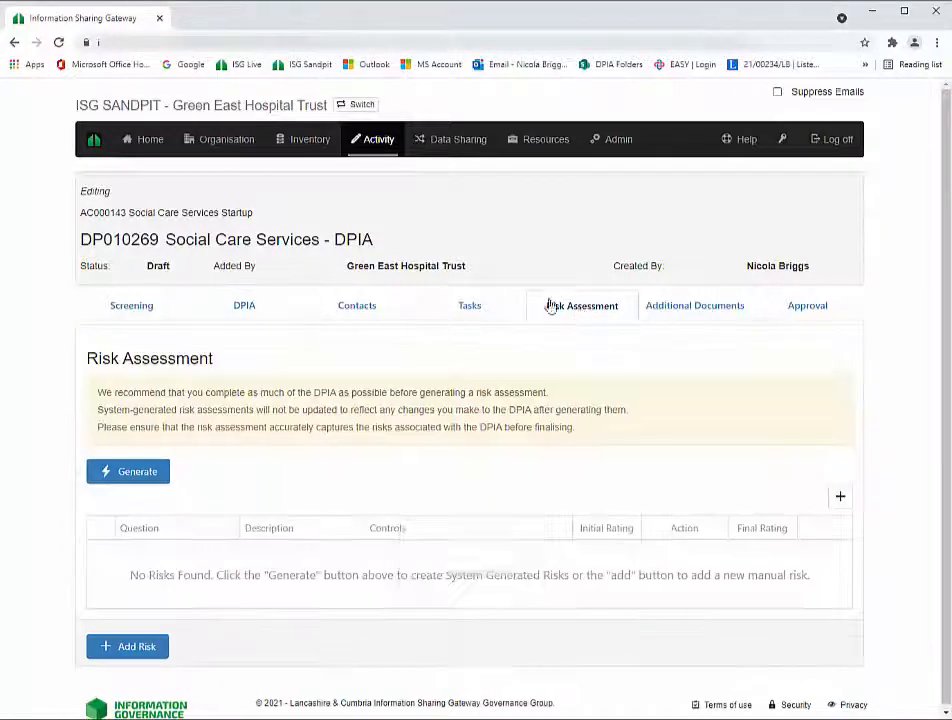
# - Generate the system risks for the DPIA
pyautogui.click(118, 475)
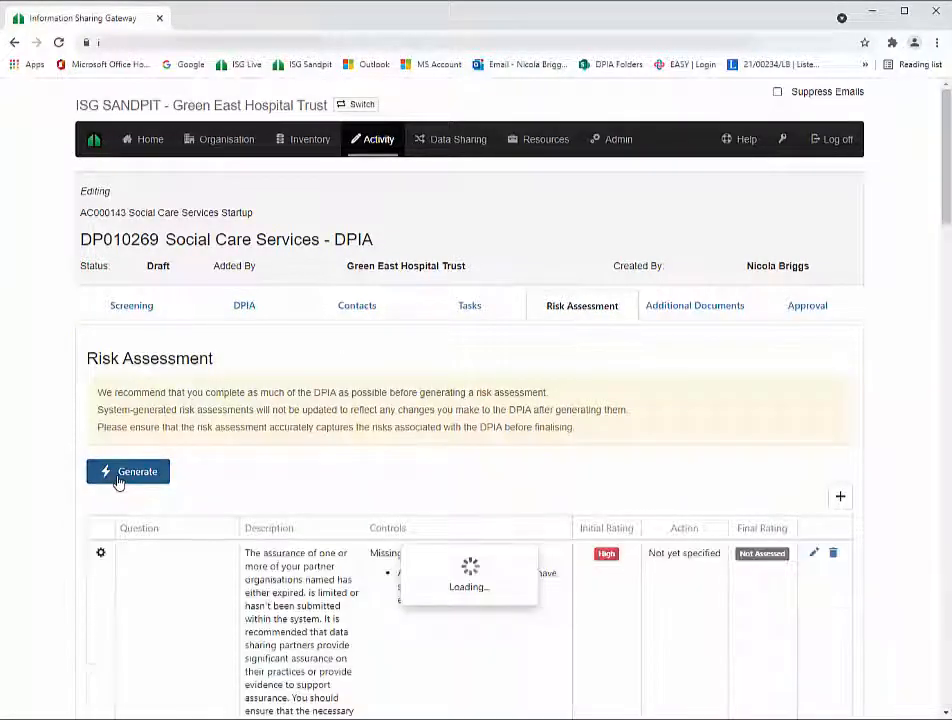
pyautogui.scroll(-2, 248, 571)
pyautogui.scroll(-3, 246, 580)
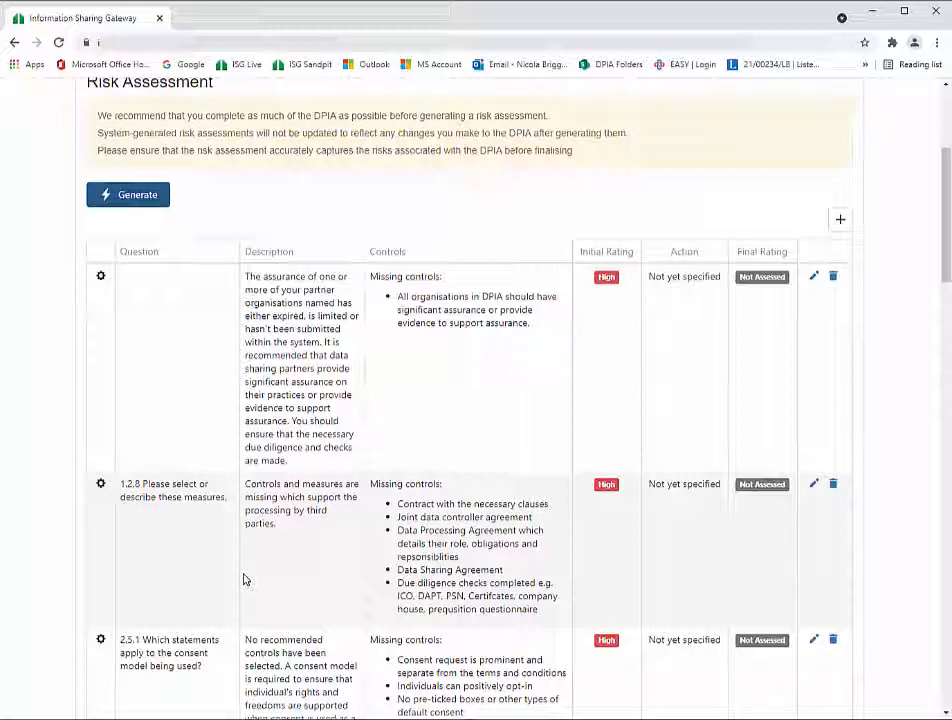
# - Mitigate the 1.2.8 third-party controls risk with 'Have now uploaded' and a Low final rating
pyautogui.click(814, 484)
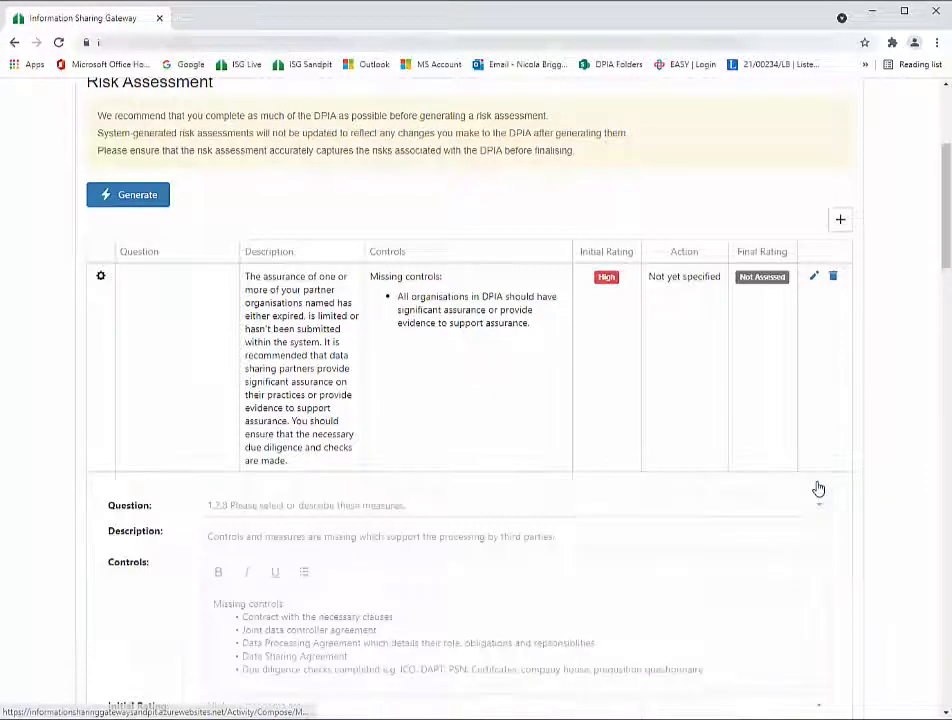
pyautogui.scroll(-3, 247, 580)
pyautogui.click(225, 531)
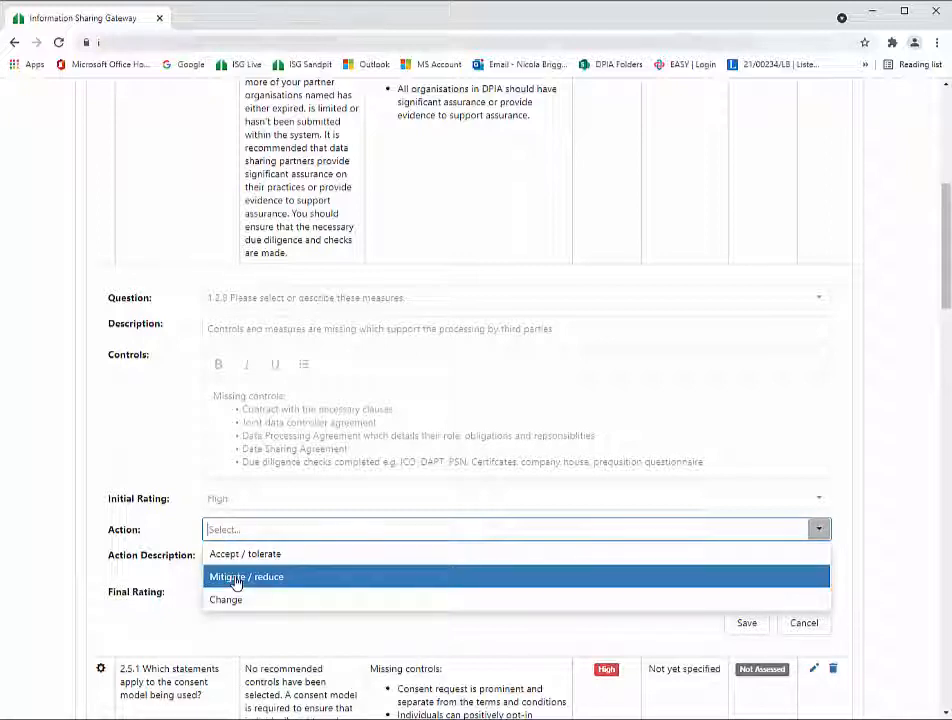
pyautogui.click(236, 580)
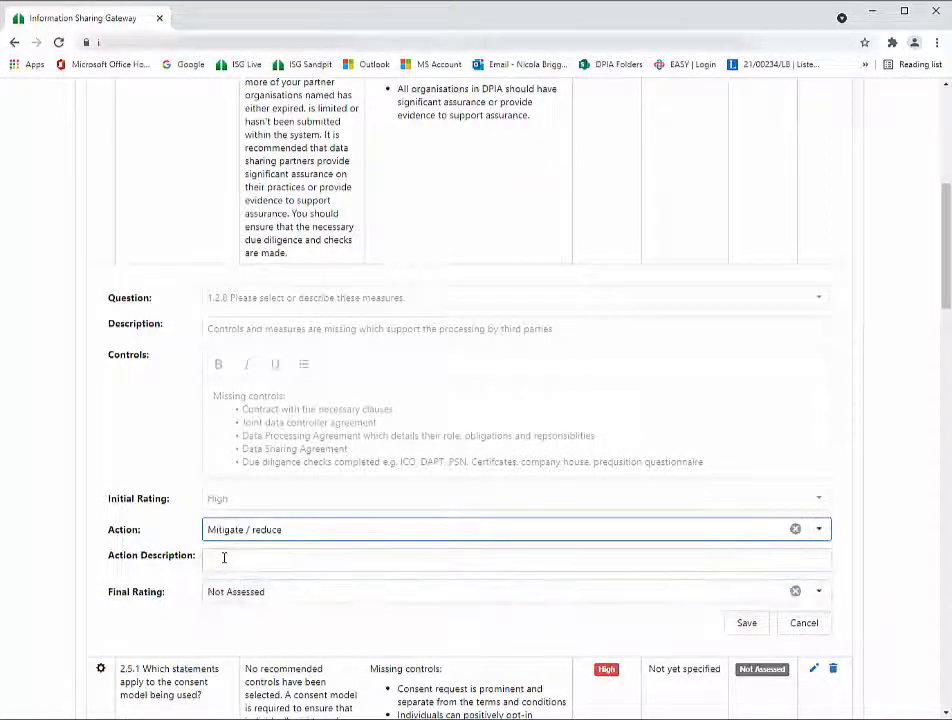
pyautogui.click(283, 557)
pyautogui.write('Have no')
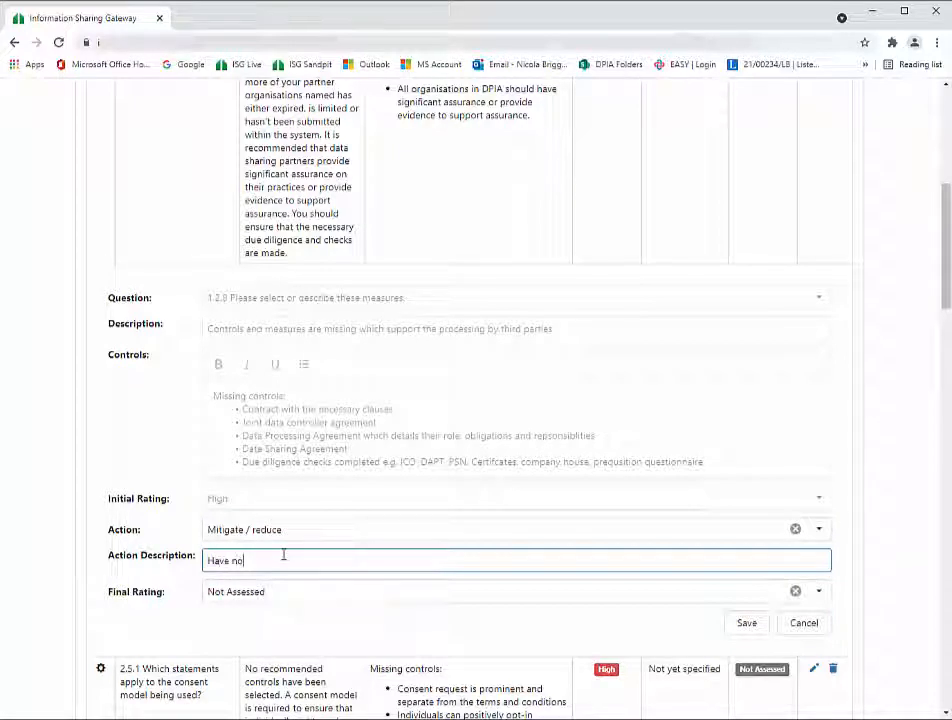
pyautogui.write('w upload')
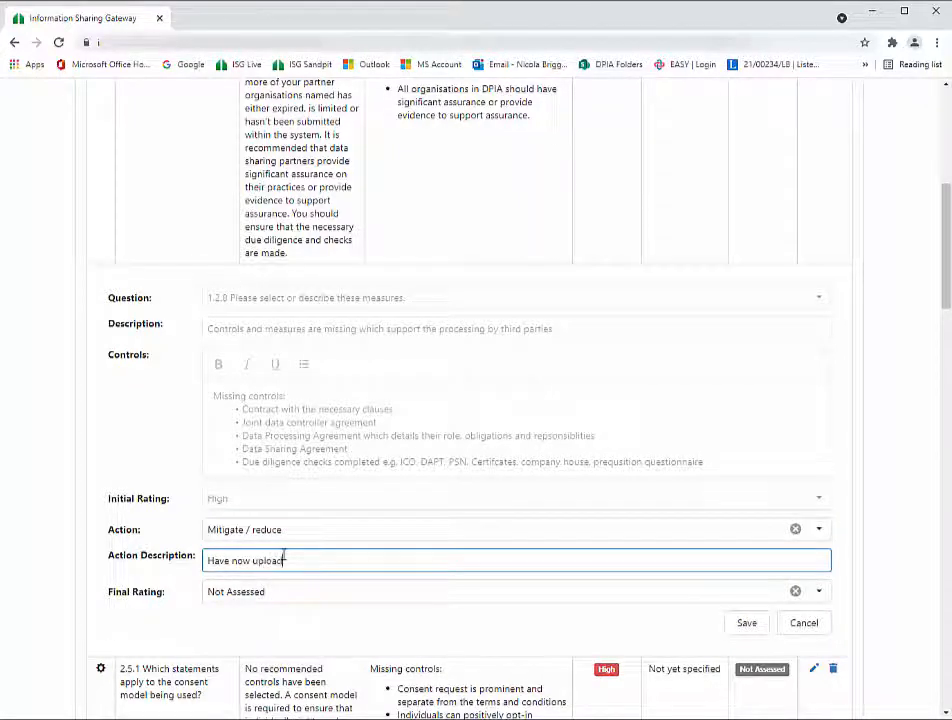
pyautogui.write('ed agreements')
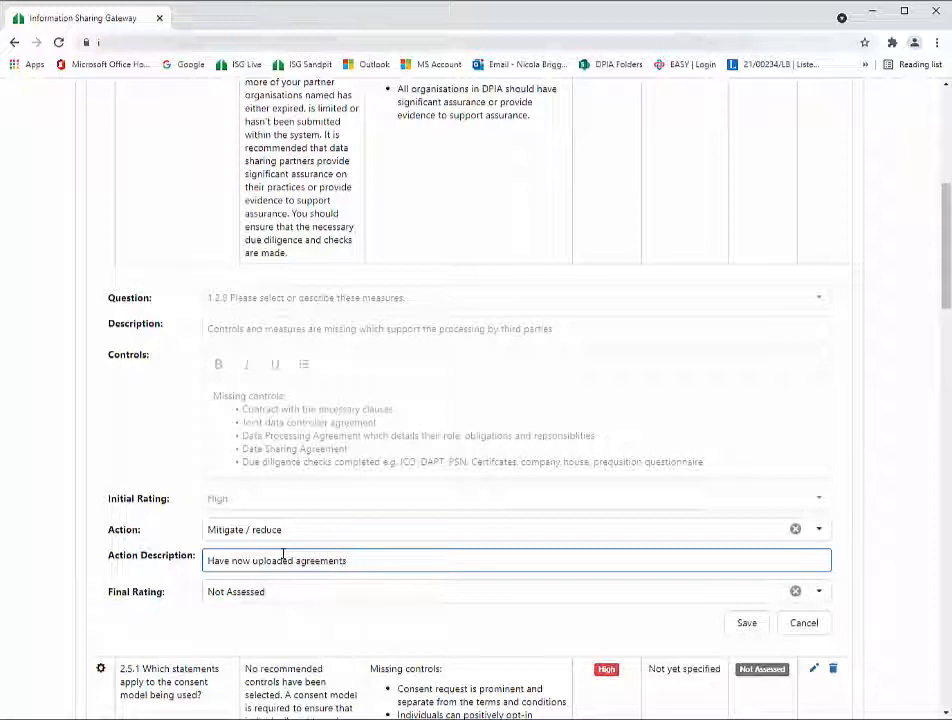
pyautogui.click(270, 594)
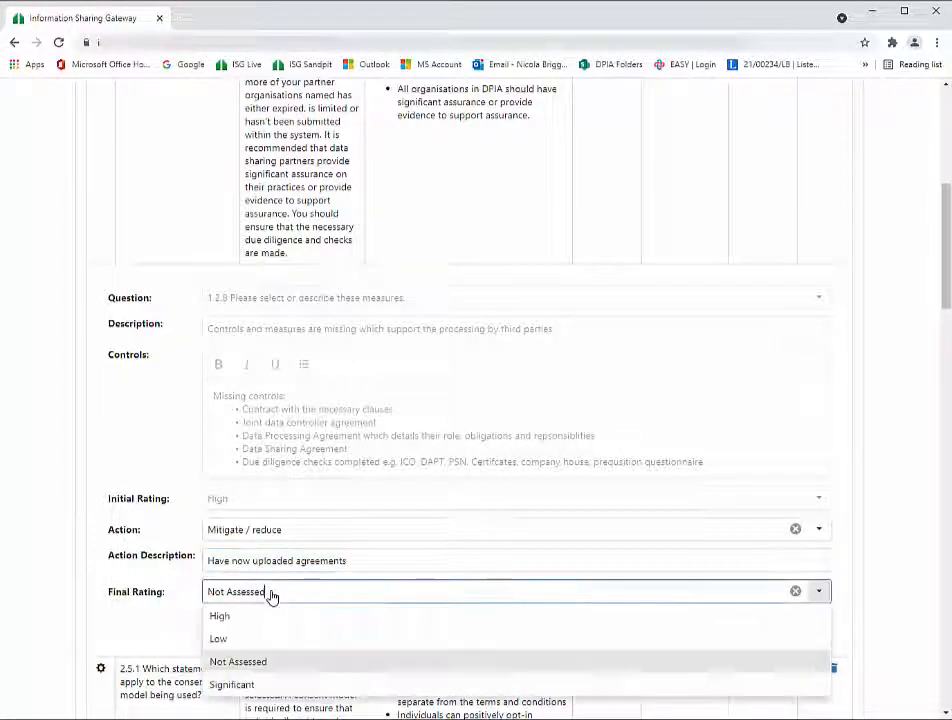
pyautogui.click(222, 645)
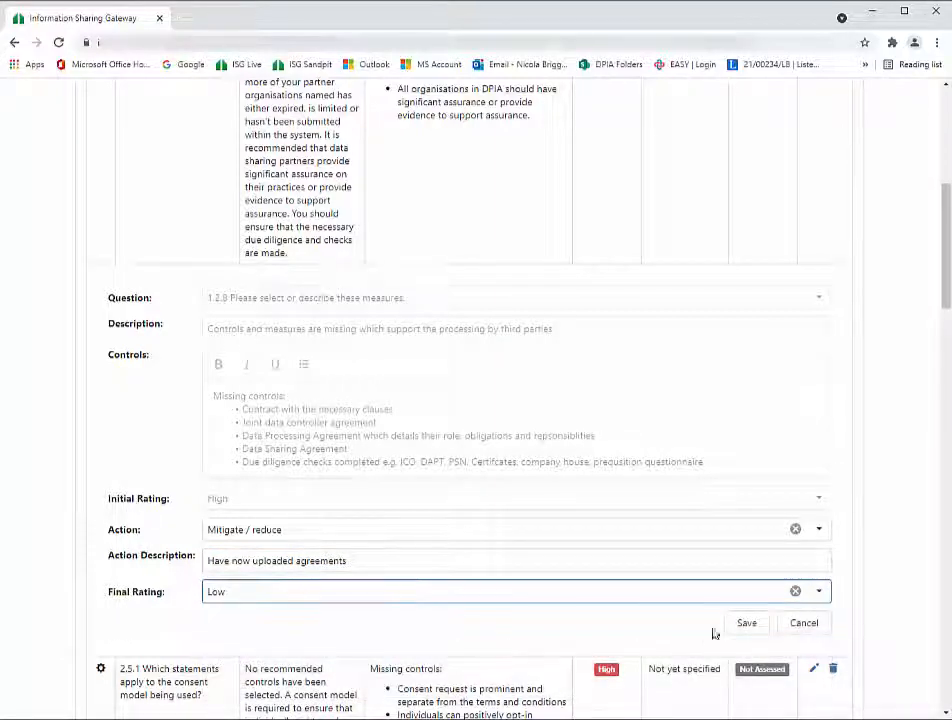
pyautogui.click(752, 627)
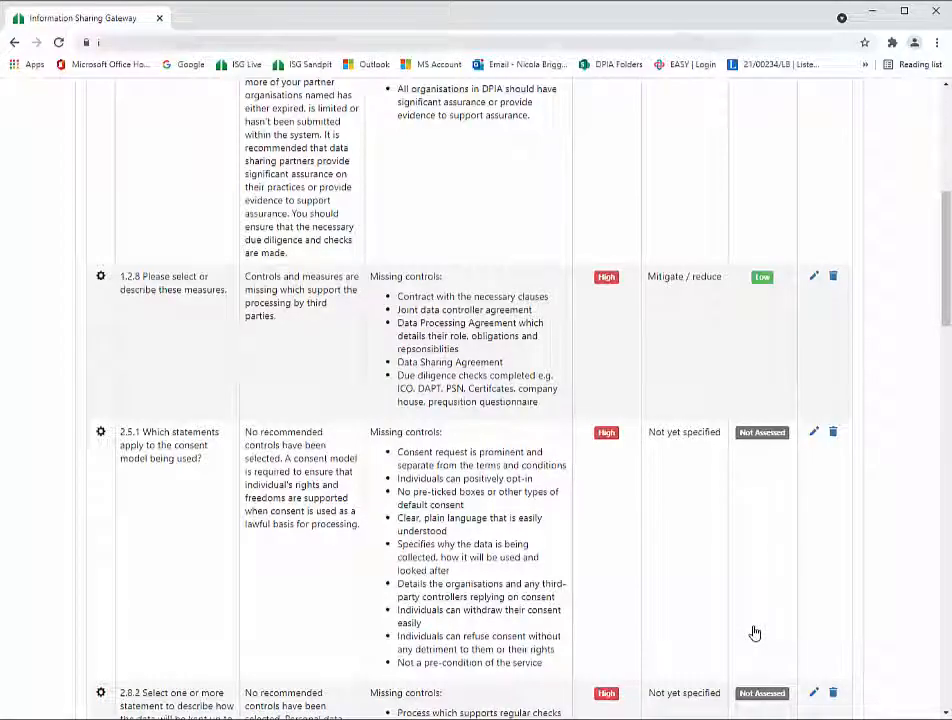
# - Delete the question 2.9.6 risk about minimising impact
pyautogui.scroll(-12, 755, 632)
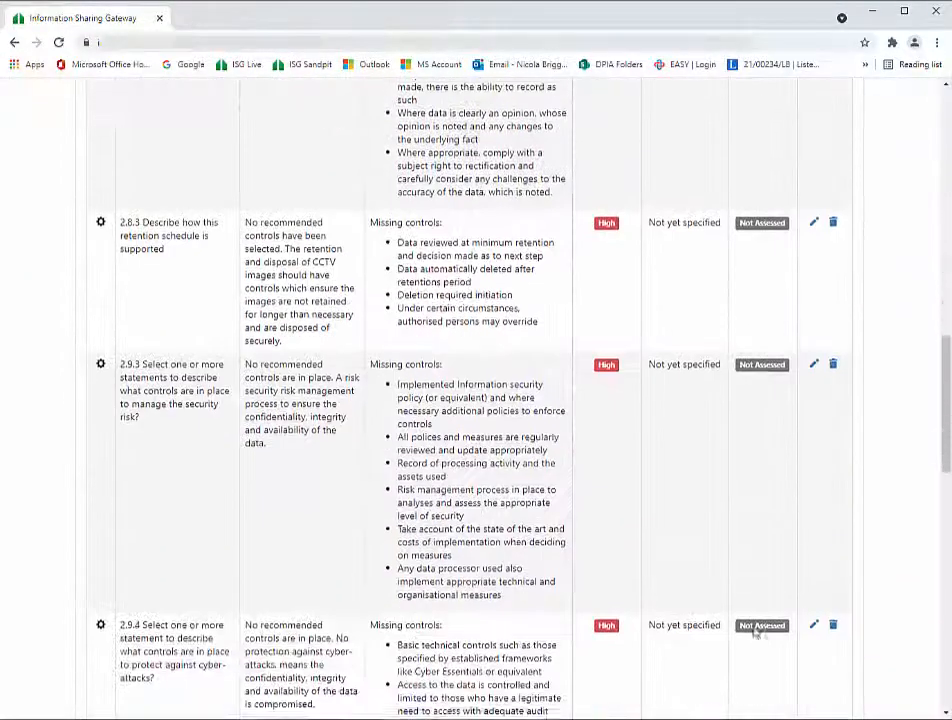
pyautogui.scroll(-10, 755, 632)
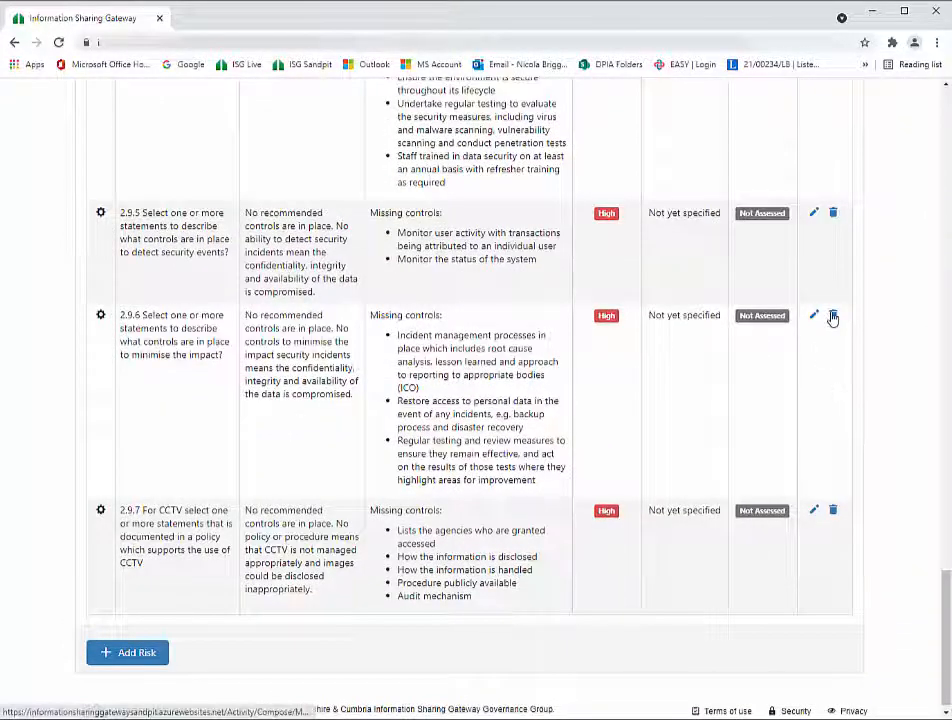
pyautogui.click(833, 316)
pyautogui.click(427, 423)
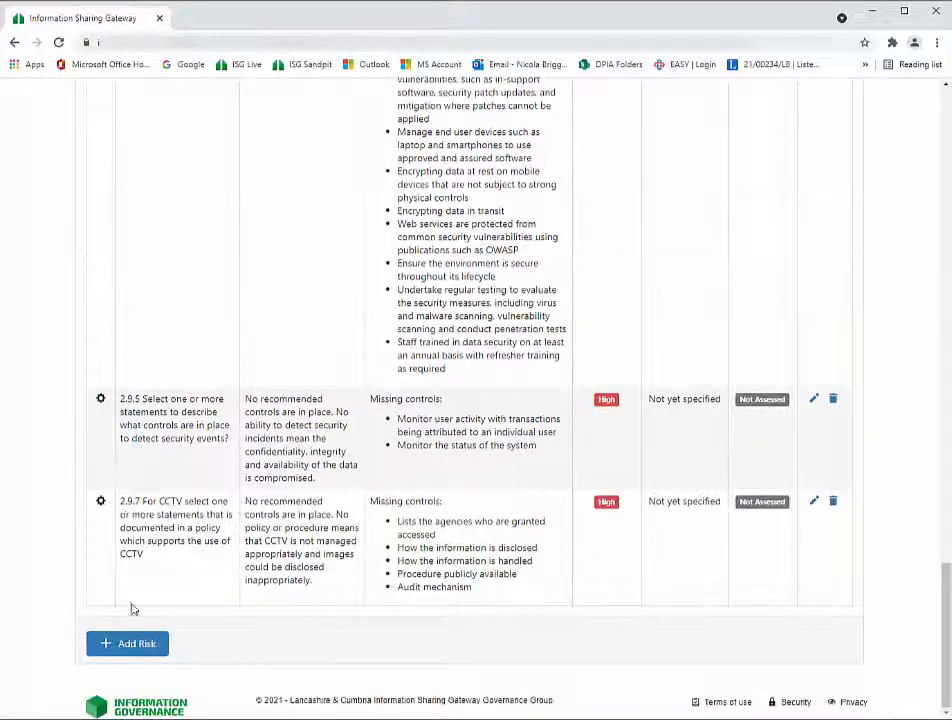
pyautogui.click(121, 646)
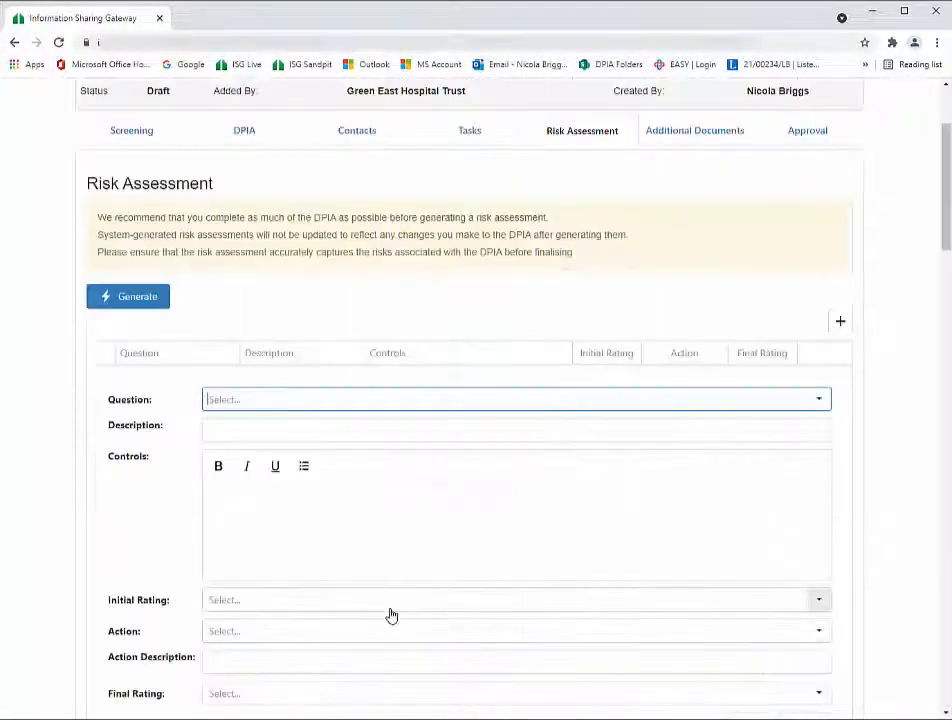
# - Choose question 1.1.13 'How many records are being transferred?' for the new risk
pyautogui.click(821, 401)
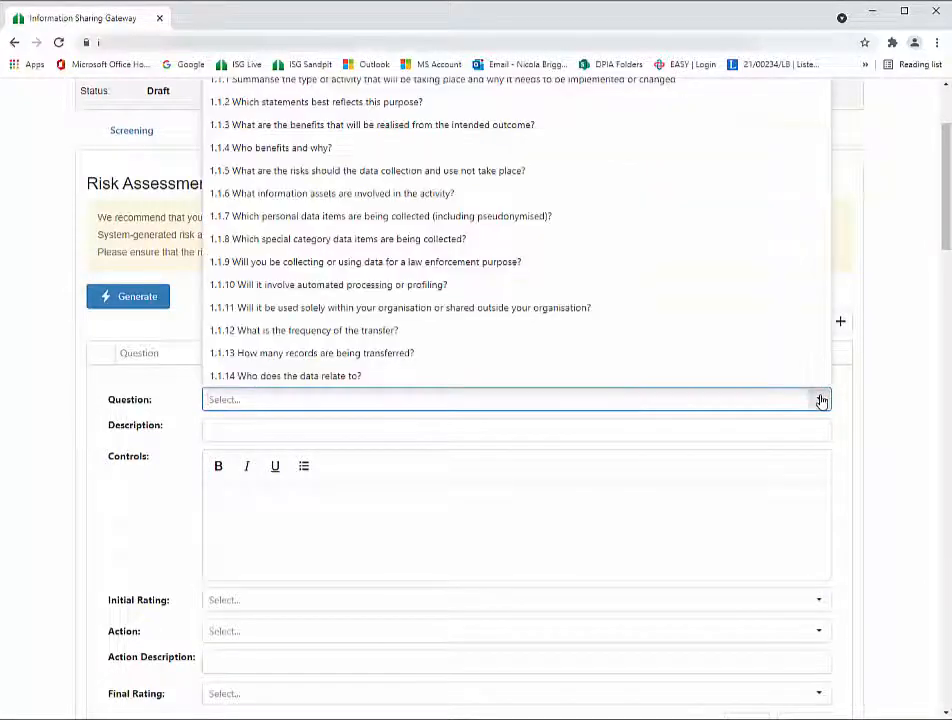
pyautogui.click(315, 355)
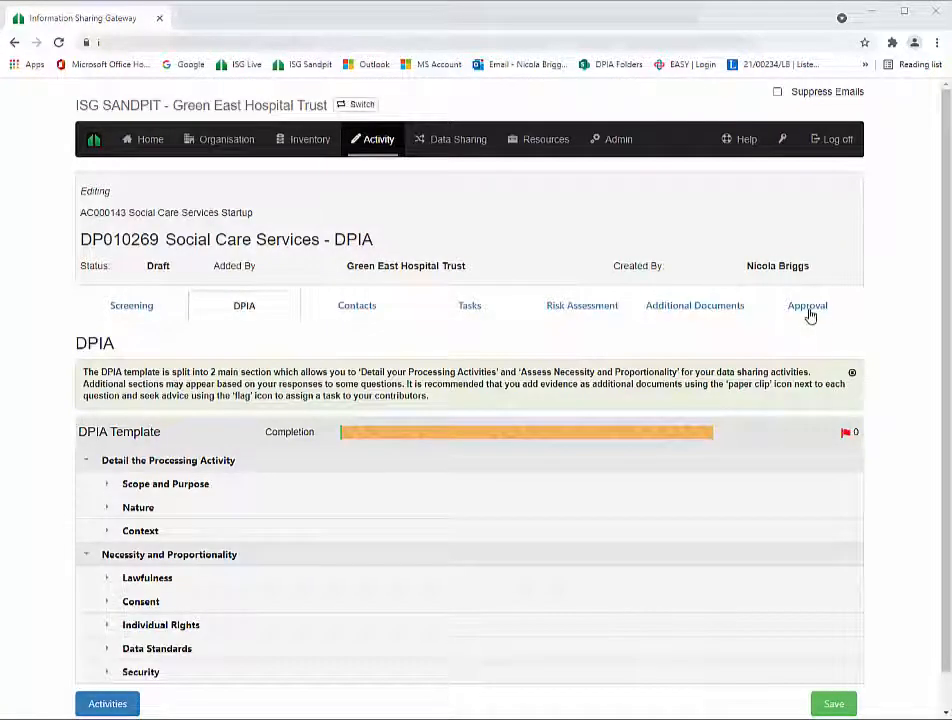
# - Paste an executive summary on Social Care findings and Care Bill changes in Approval and save it
pyautogui.click(807, 311)
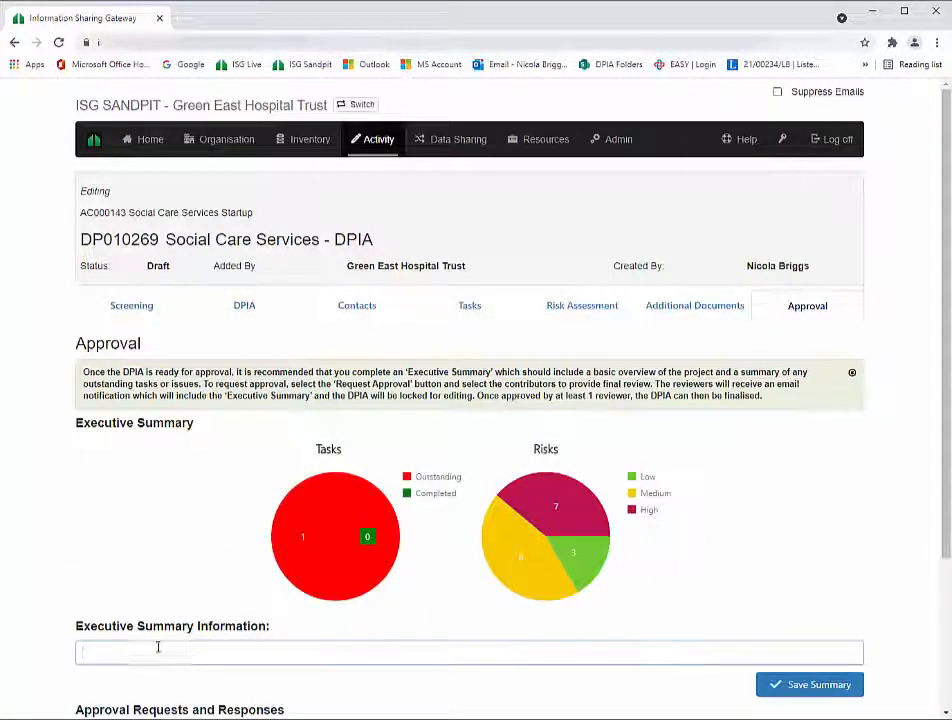
pyautogui.click(157, 648)
pyautogui.hotkey('alt', 'Tab')
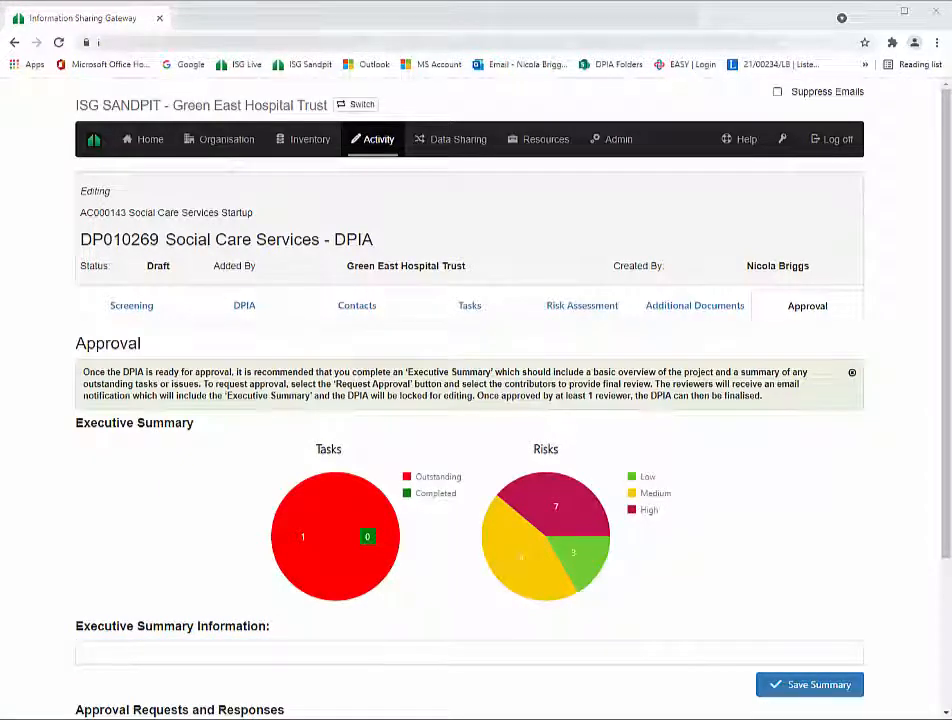
pyautogui.click(121, 647)
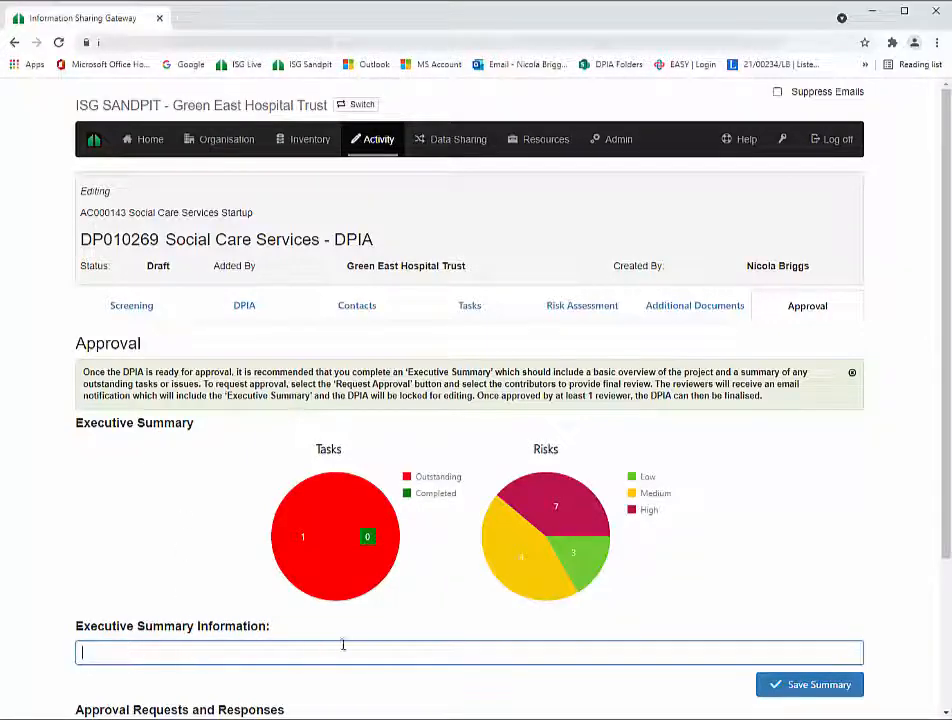
pyautogui.write("Social Care Exec summary findings were that Legislative and other changes are increasing adults' role in shaping their own care and support, diversifying the types of care available and changing how adults access it. In 2012, the Department of Health announced new legislation, the Care Bill. The Department designed the bill to rationalise local authorities' obligations, to introduce new duties based on individual wellbeing and to mitigate pressures on self-funders and carers. From April 2015, the bill will change how local authorities assess and fund adults' care needs. From April 2016, it will introduce a limit on an individual's contributions to meeting their eligible care needs. The government wants to continue reducing public spending while maintaining spending on care and support, and improving outcomes for adults, as need for care rises.")
pyautogui.scroll(-3, 431, 616)
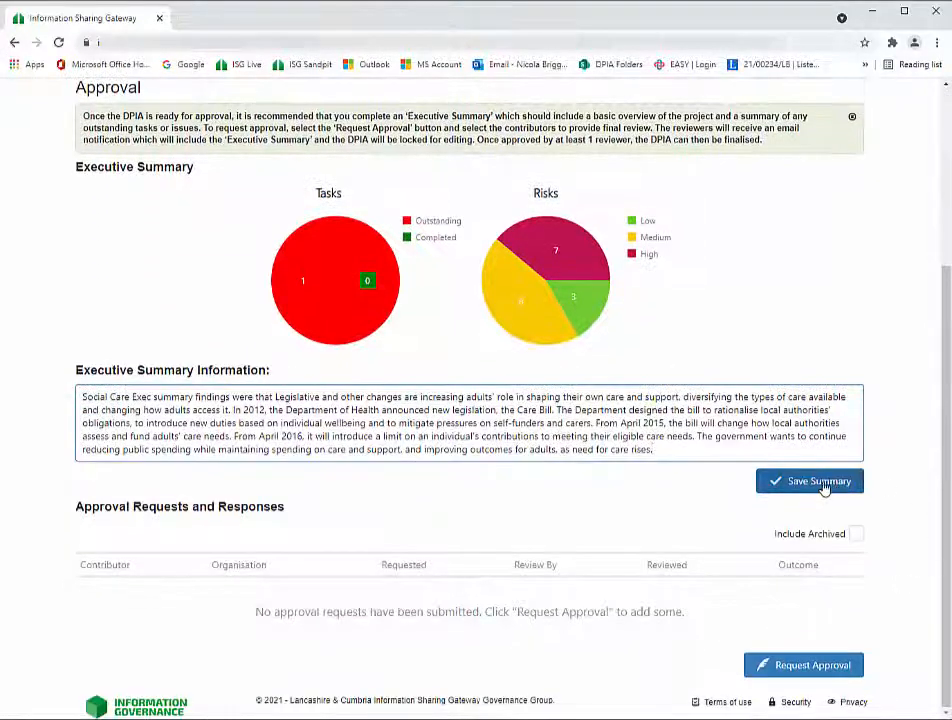
pyautogui.click(822, 486)
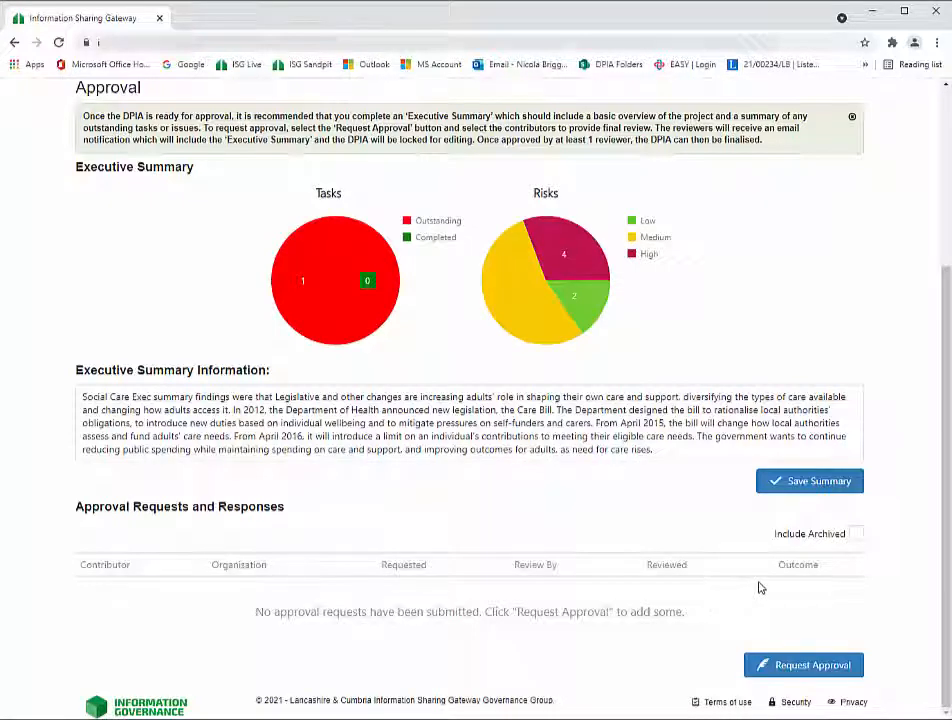
# - Request approval from a Poppy Health Centre and a Green East Hospital Trust reviewer, due 31/07/2021
pyautogui.click(781, 668)
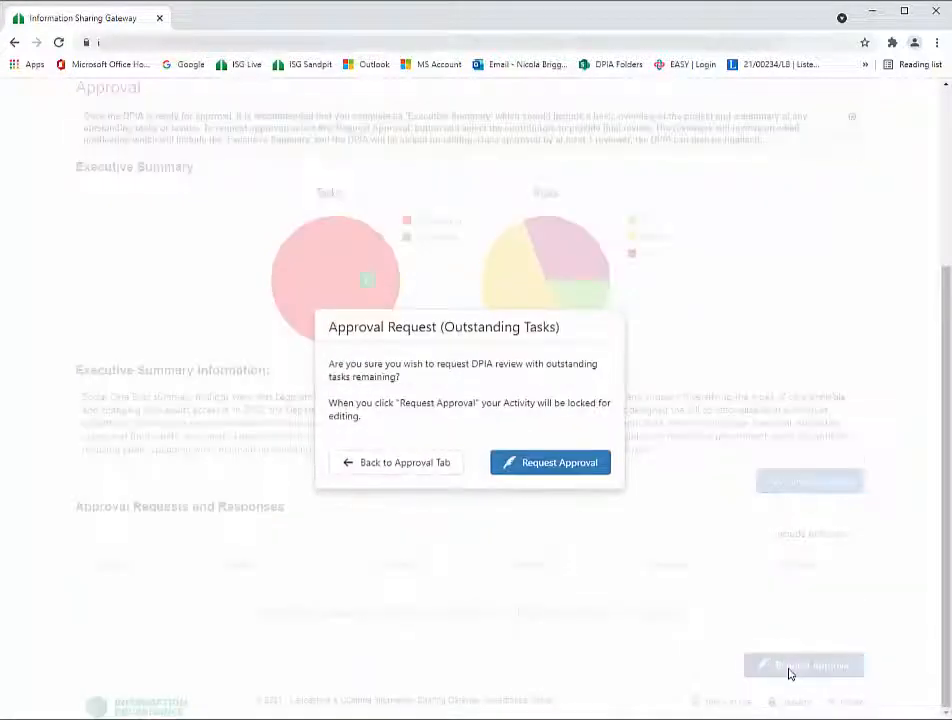
pyautogui.click(535, 468)
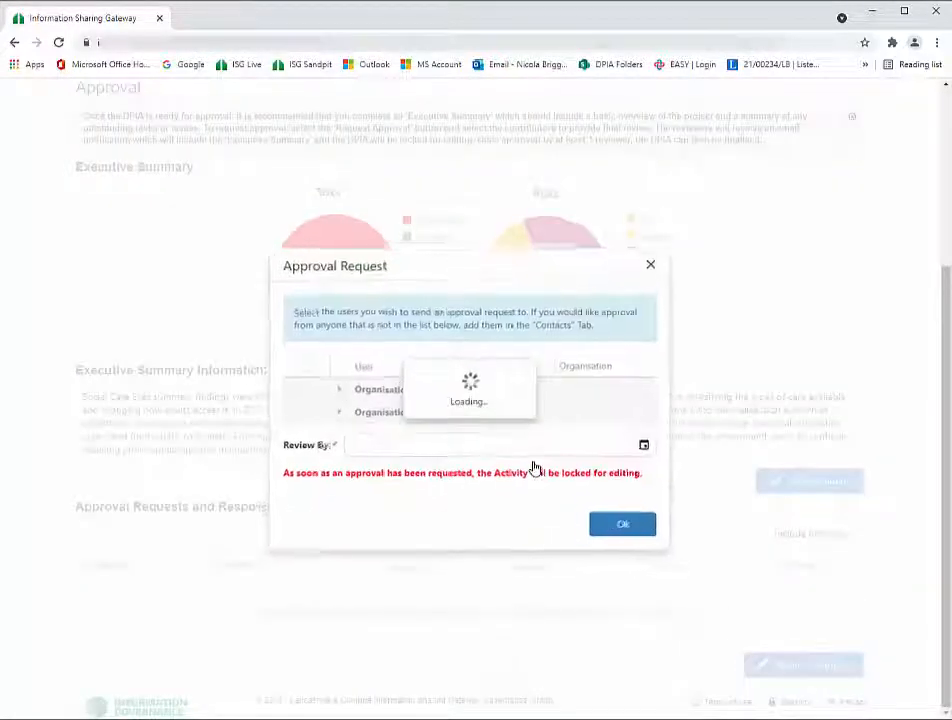
pyautogui.click(335, 413)
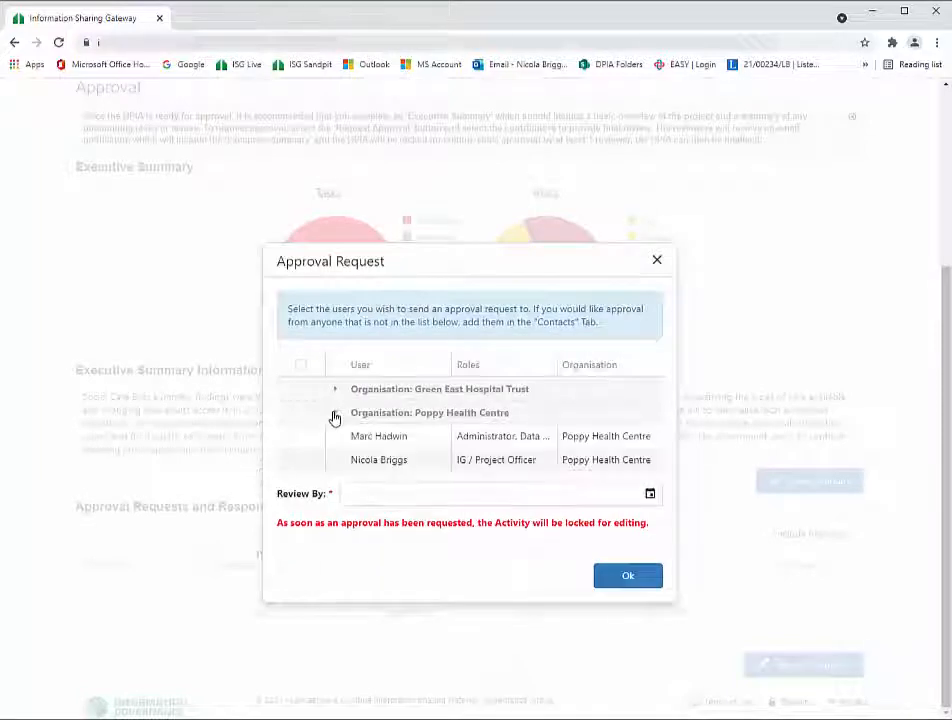
pyautogui.click(300, 460)
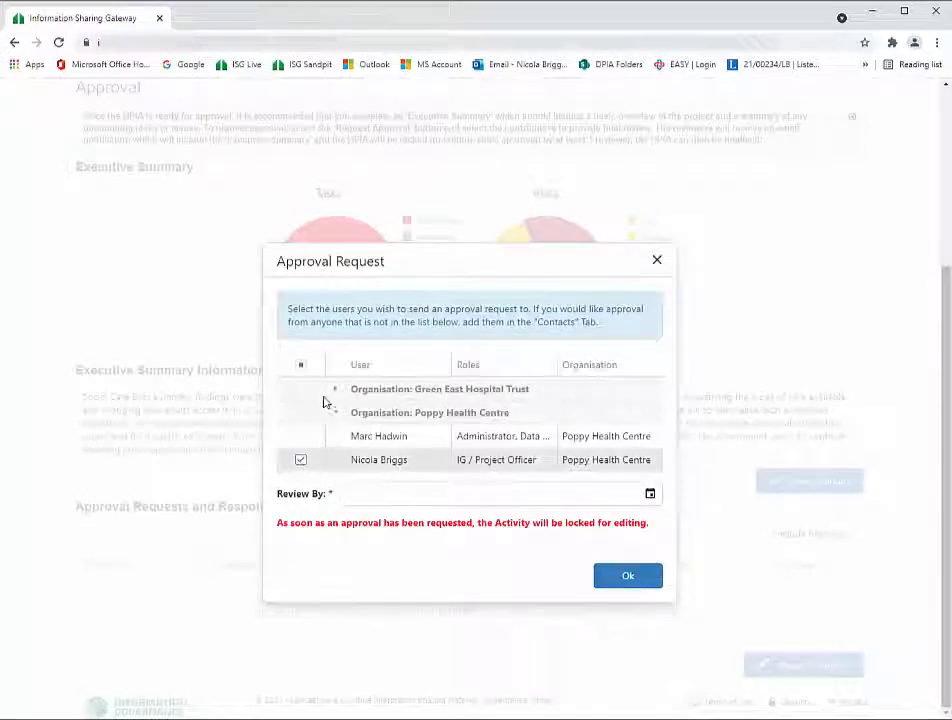
pyautogui.click(335, 390)
pyautogui.click(300, 415)
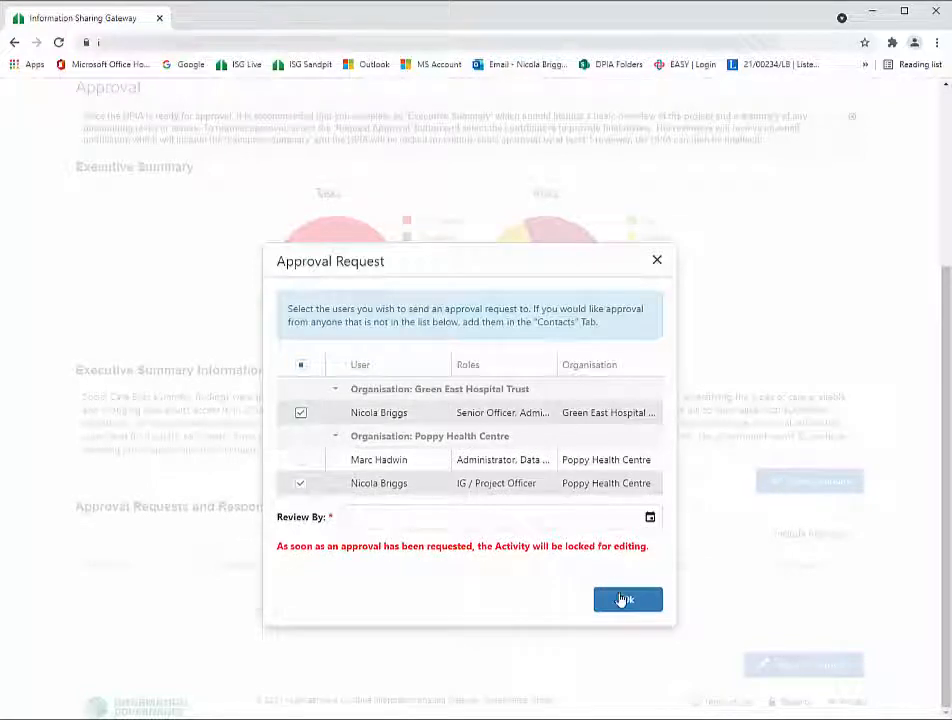
pyautogui.click(650, 518)
pyautogui.click(548, 450)
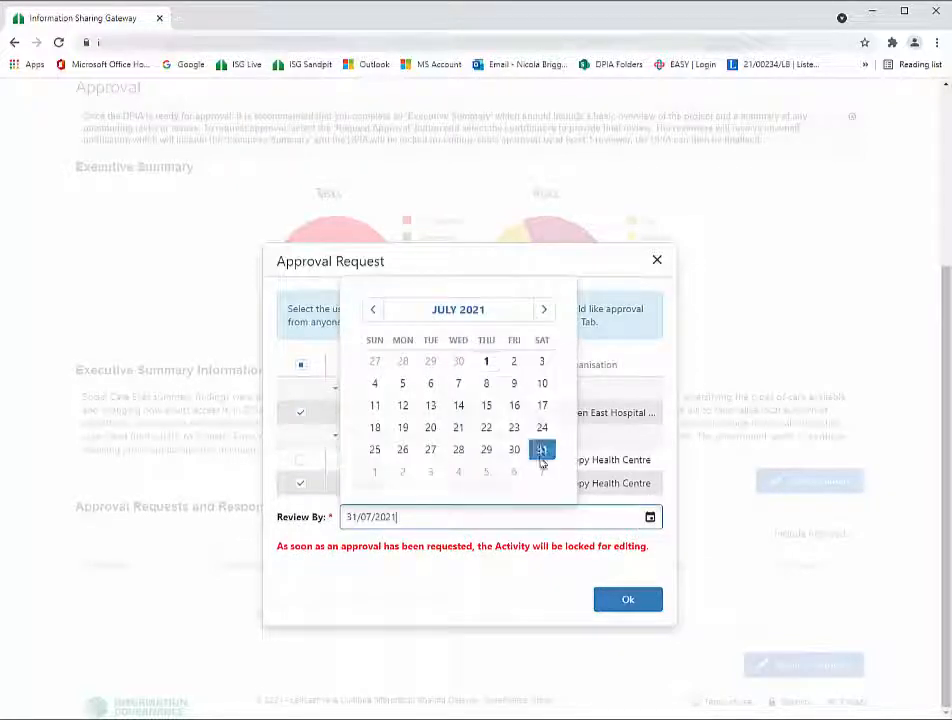
pyautogui.click(640, 602)
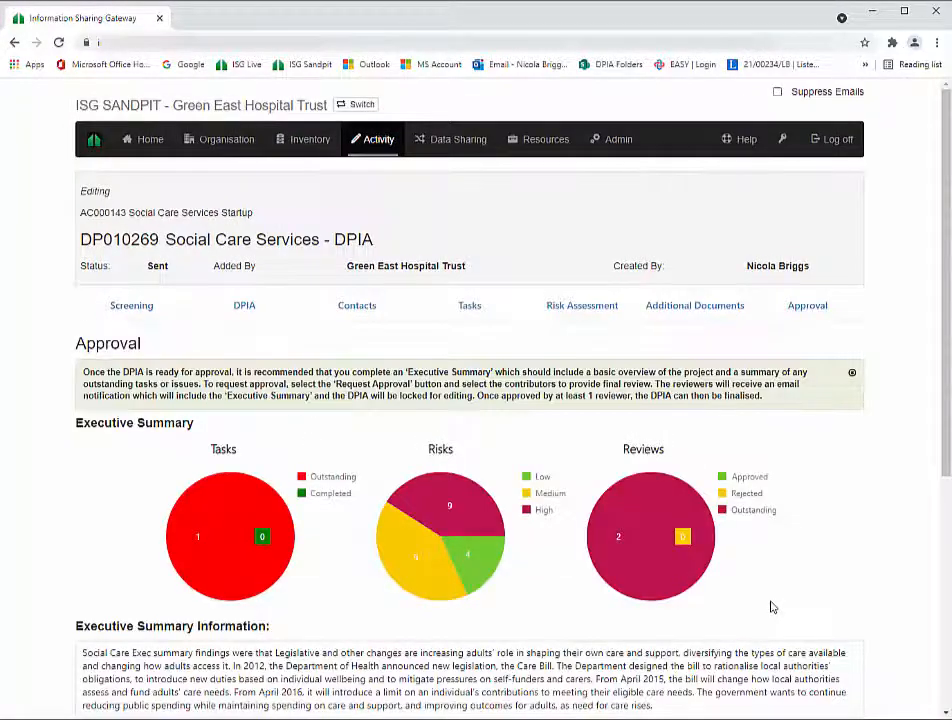
pyautogui.scroll(-5, 771, 607)
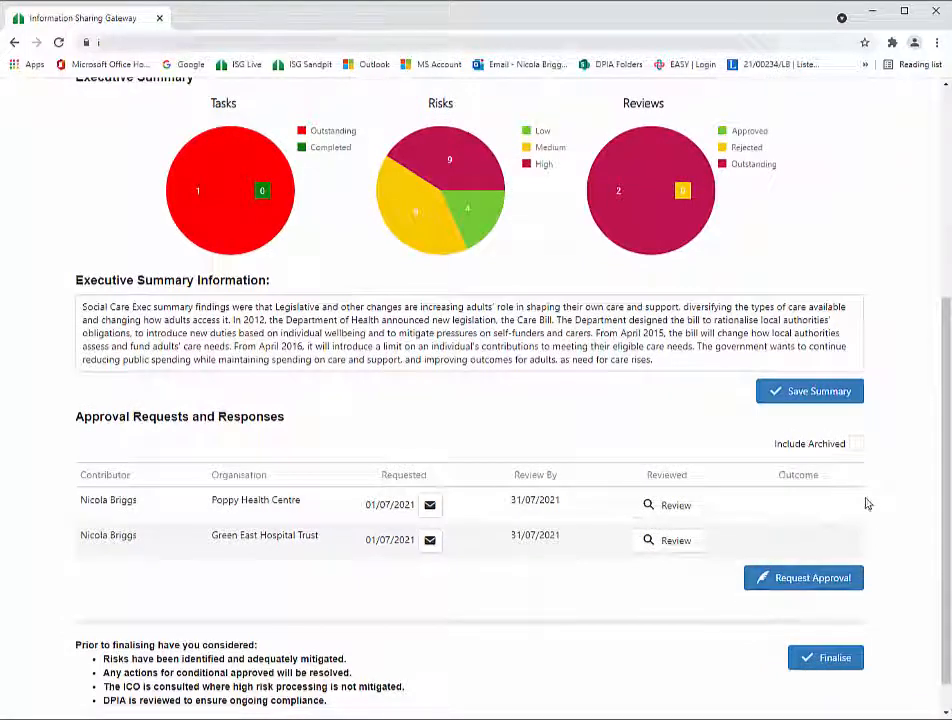
# - Approve the Green East Hospital Trust review with the comment 'Looks good thanks. Happy to approve.'
pyautogui.click(657, 545)
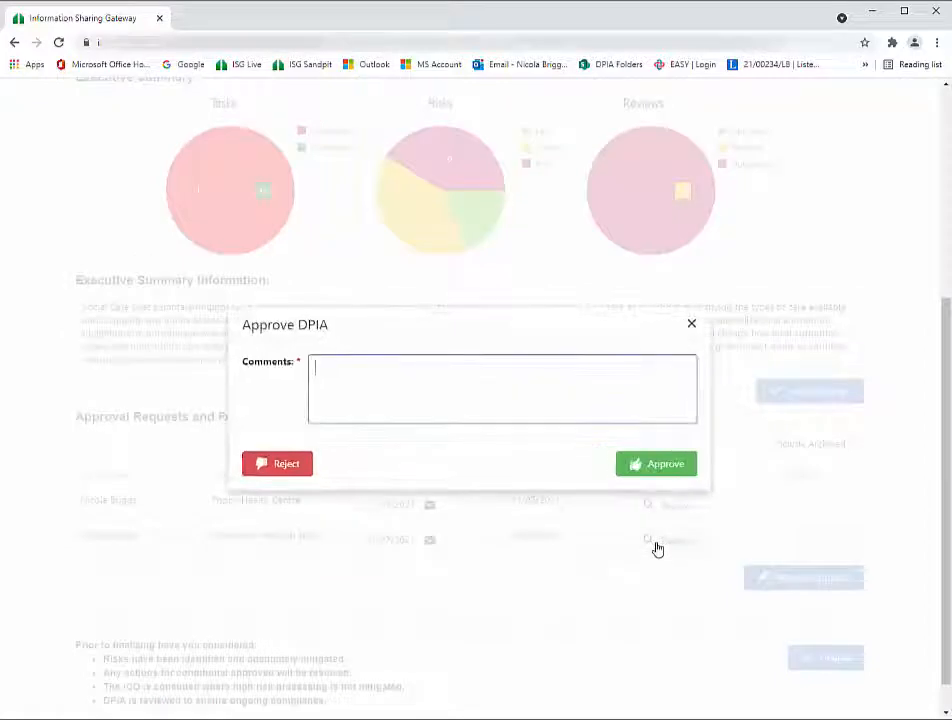
pyautogui.write('Lo')
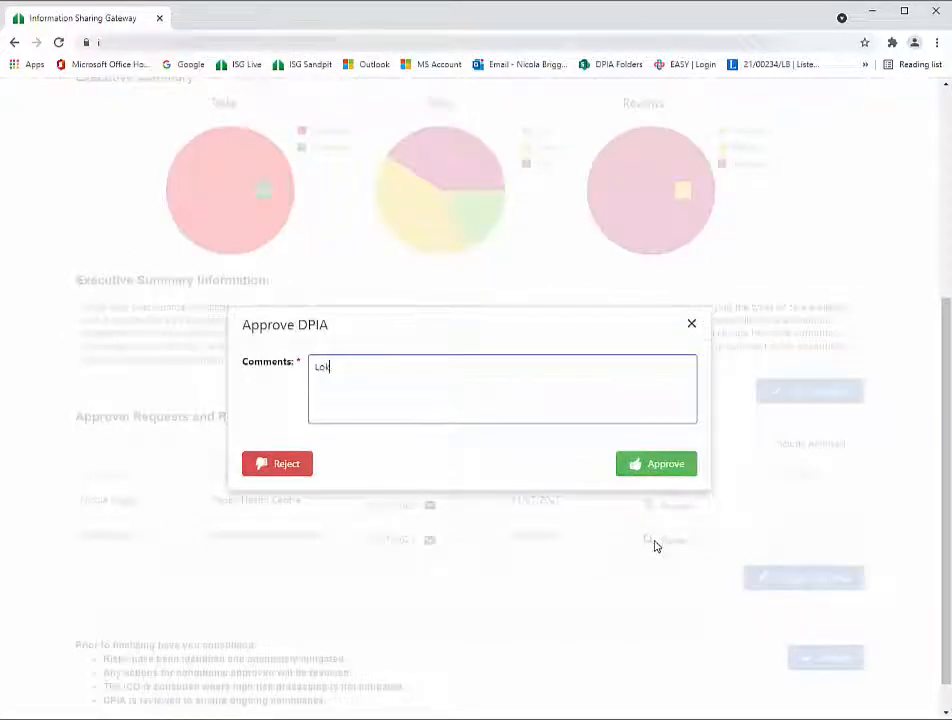
pyautogui.write('ks')
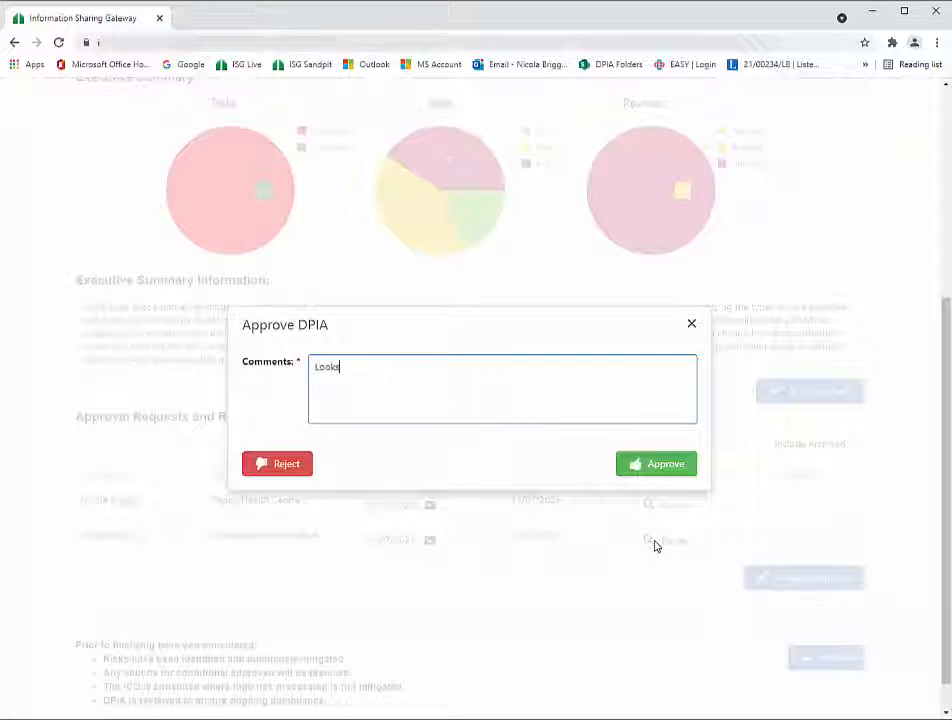
pyautogui.write('nks.  Happy')
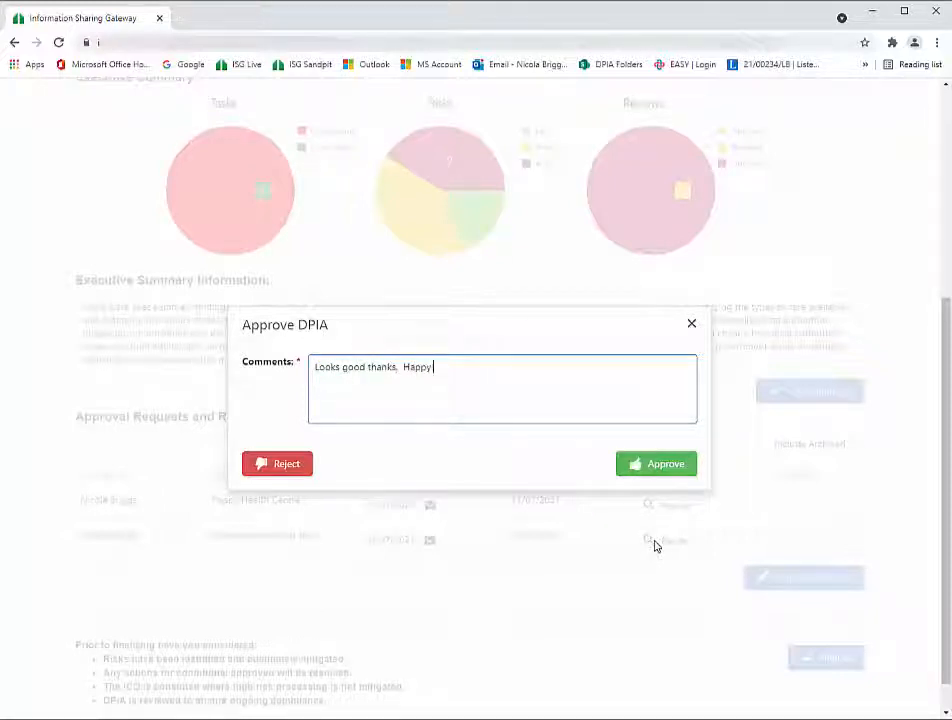
pyautogui.write(' to approve.')
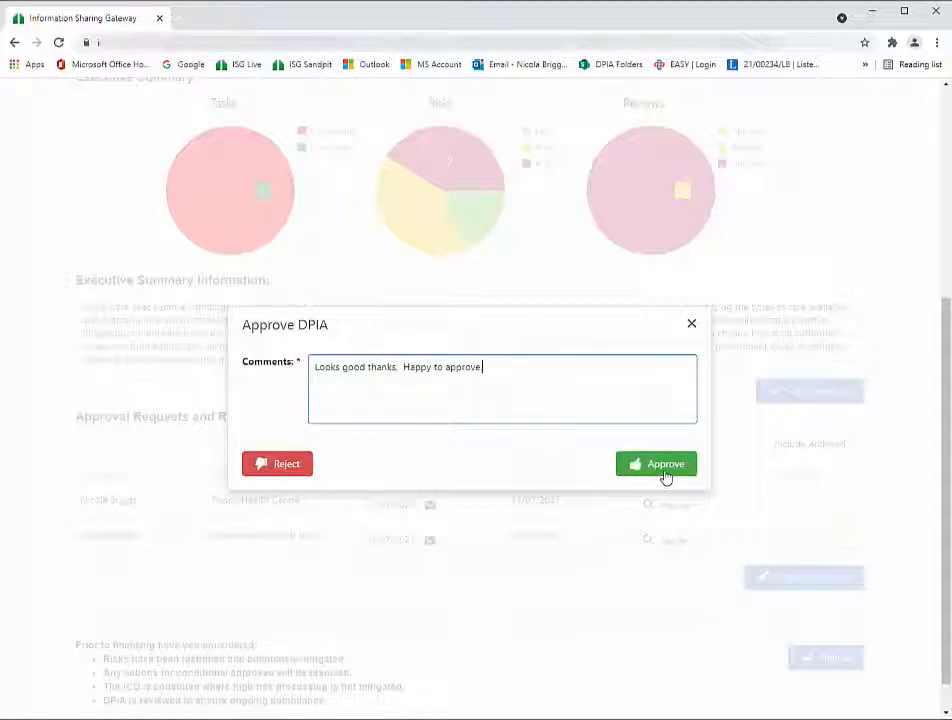
pyautogui.click(665, 477)
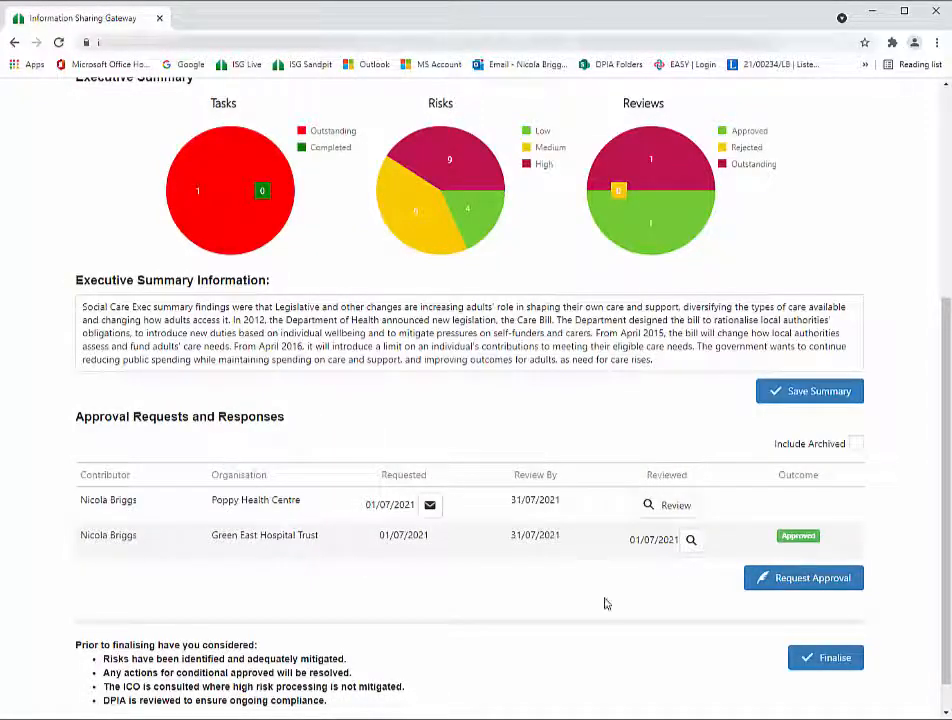
pyautogui.scroll(-1, 695, 682)
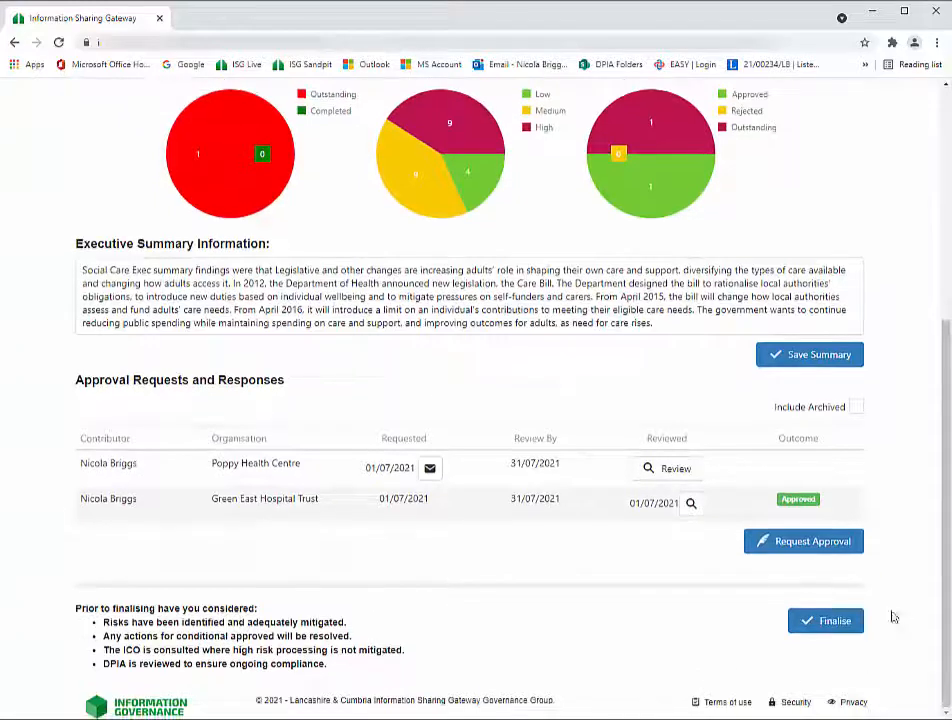
# - Finalise the Social Care Services DPIA from the Approval tab and confirm it
pyautogui.click(825, 625)
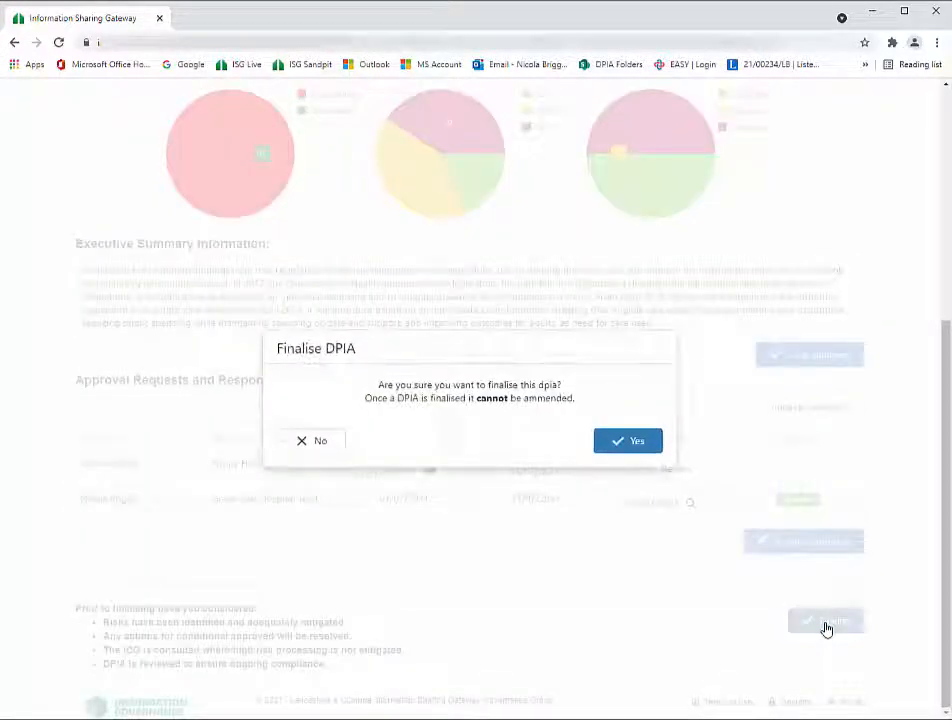
pyautogui.click(622, 447)
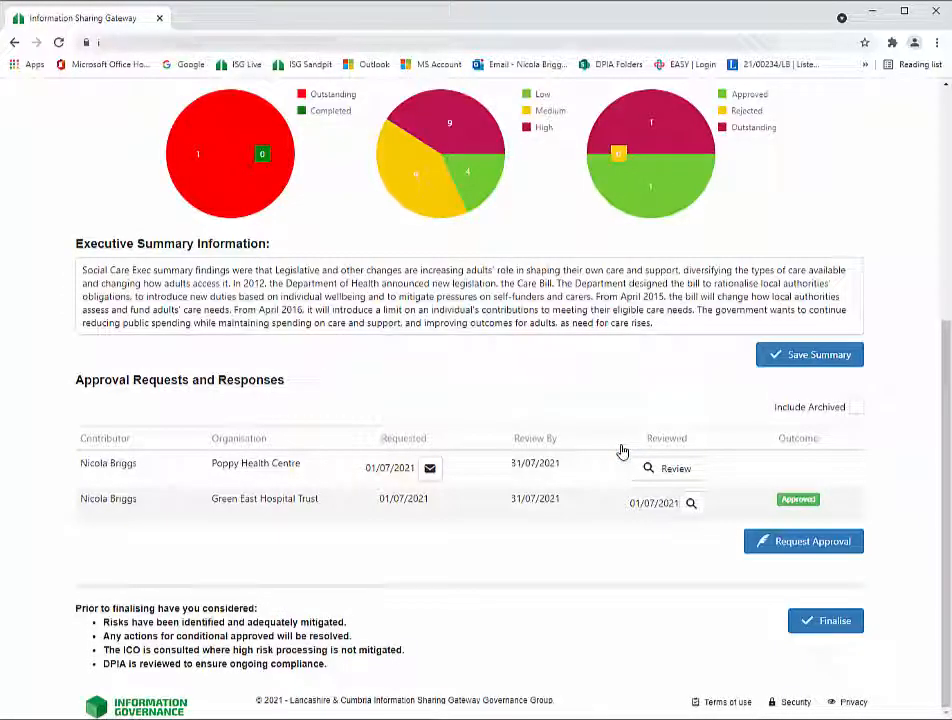